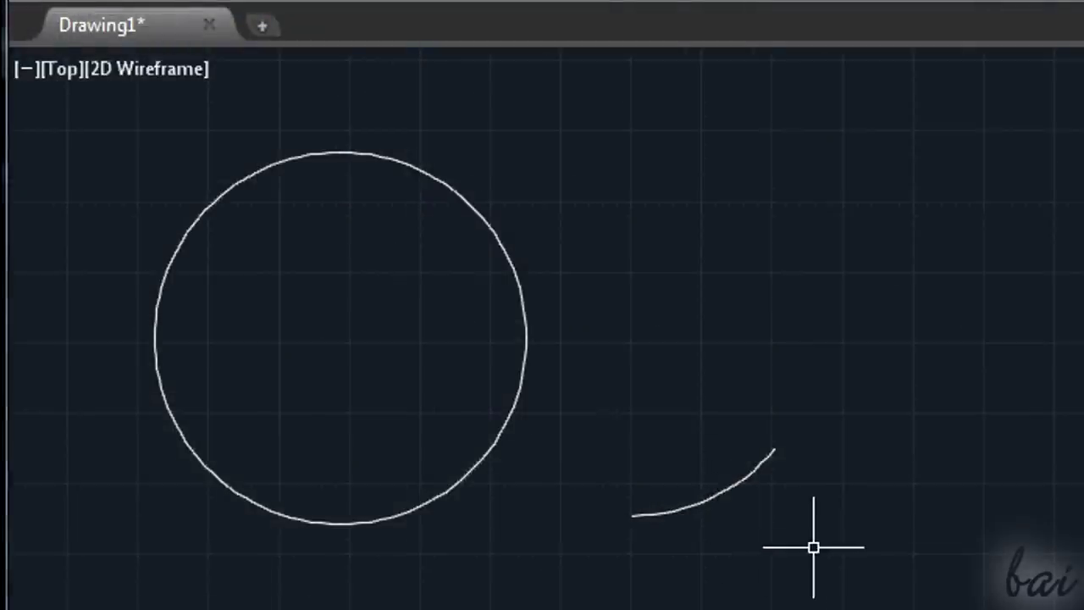
- Draw a sloped line with LINE from below the circle to its right side
key("l")
key("Return")
left_click(61, 525)
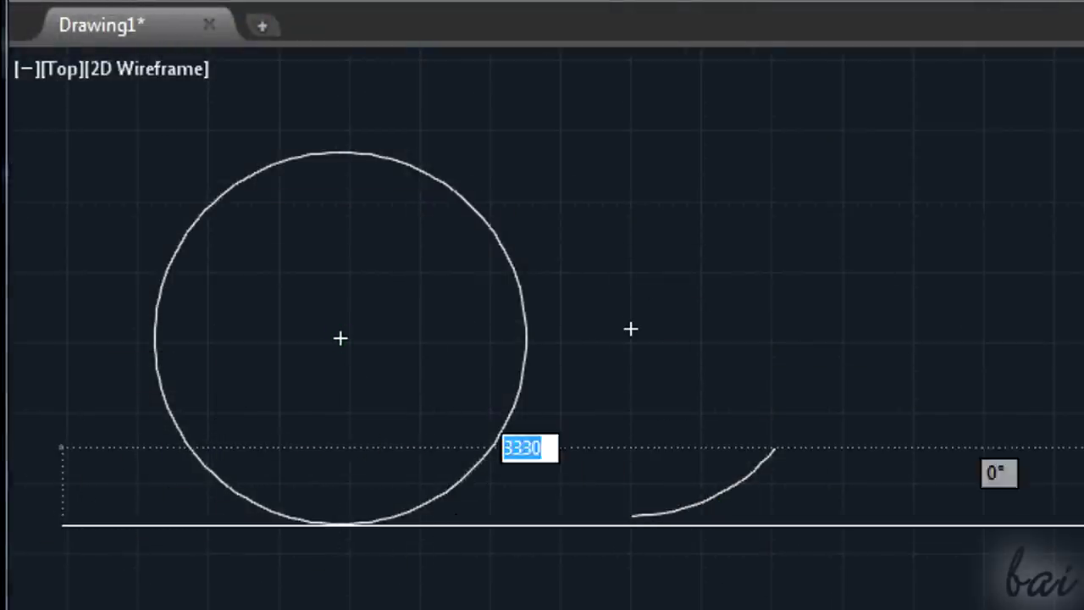
left_click(777, 360)
key("Return")
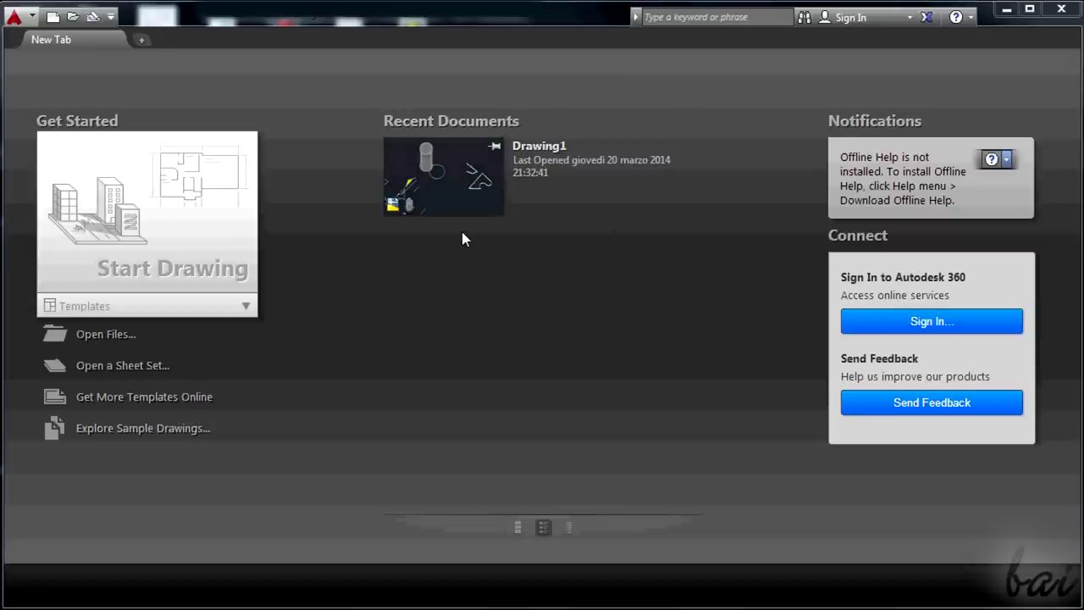
- Start a new blank drawing and minimize the ribbon fully to enlarge the drawing area
left_click(178, 211)
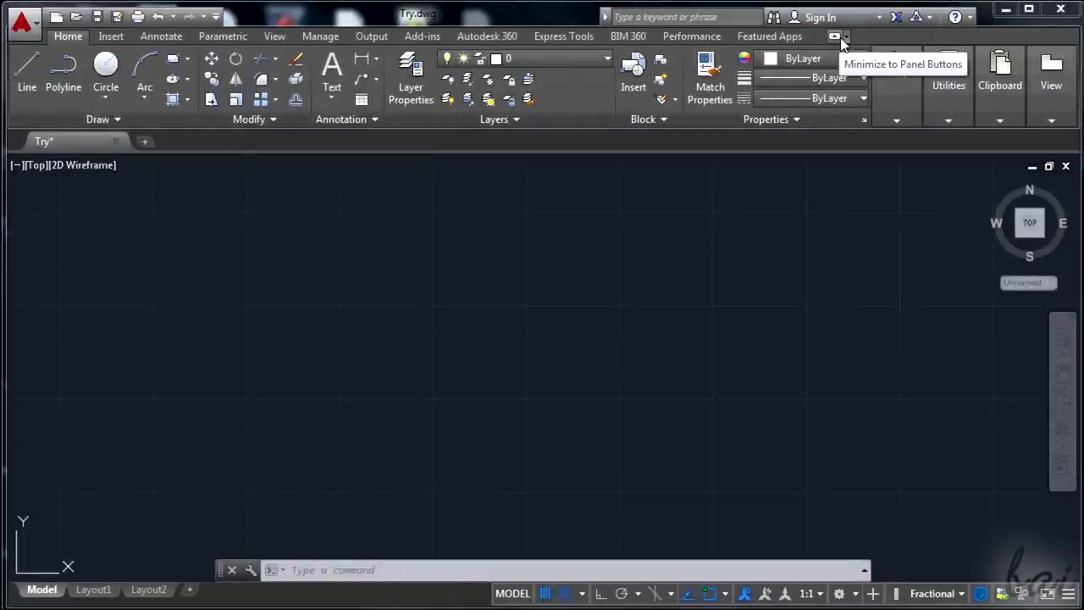
left_click(839, 38)
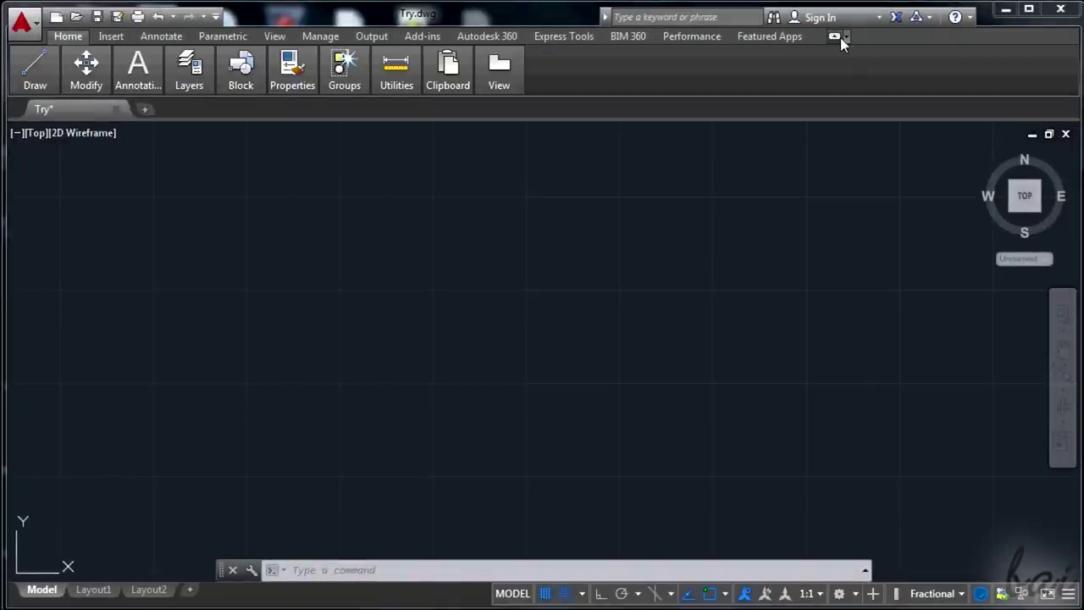
left_click(840, 37)
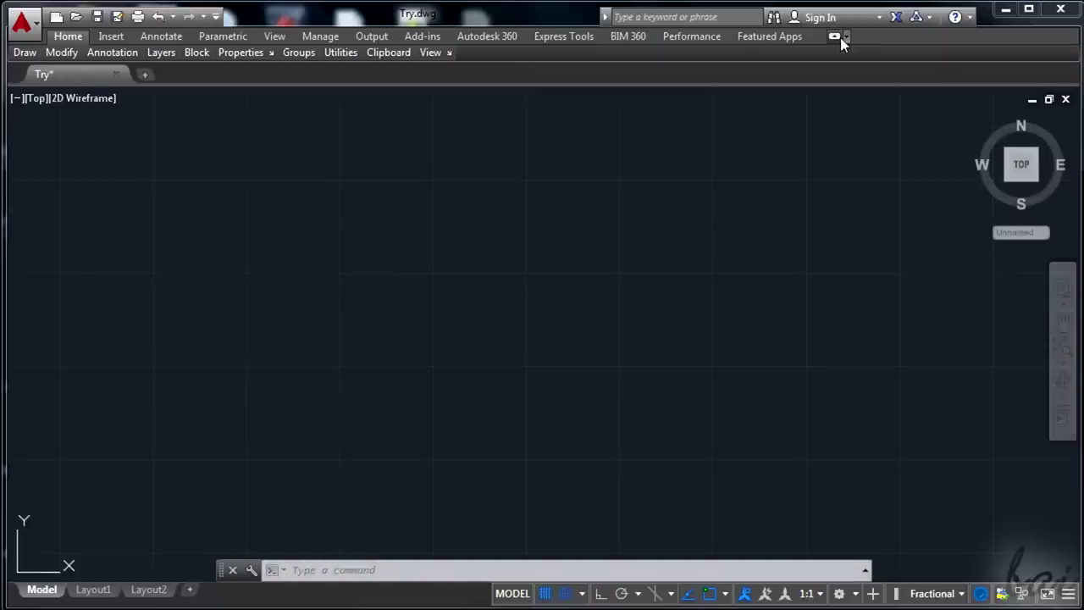
left_click(841, 38)
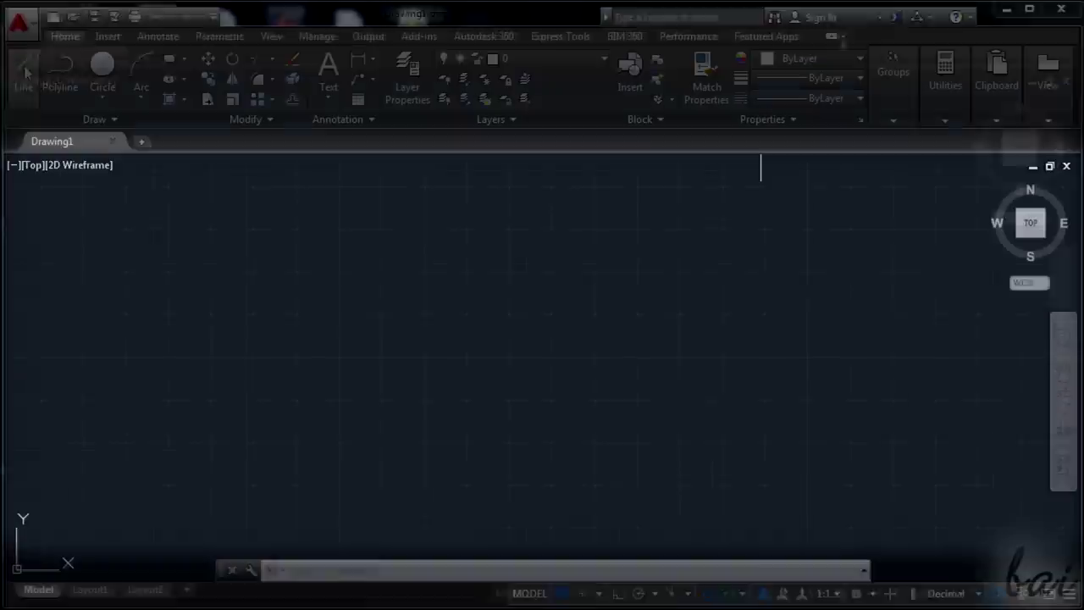
- Draw a sloped line from left of centre down to the right, then type RE at the command line
left_click(24, 76)
left_click(363, 252)
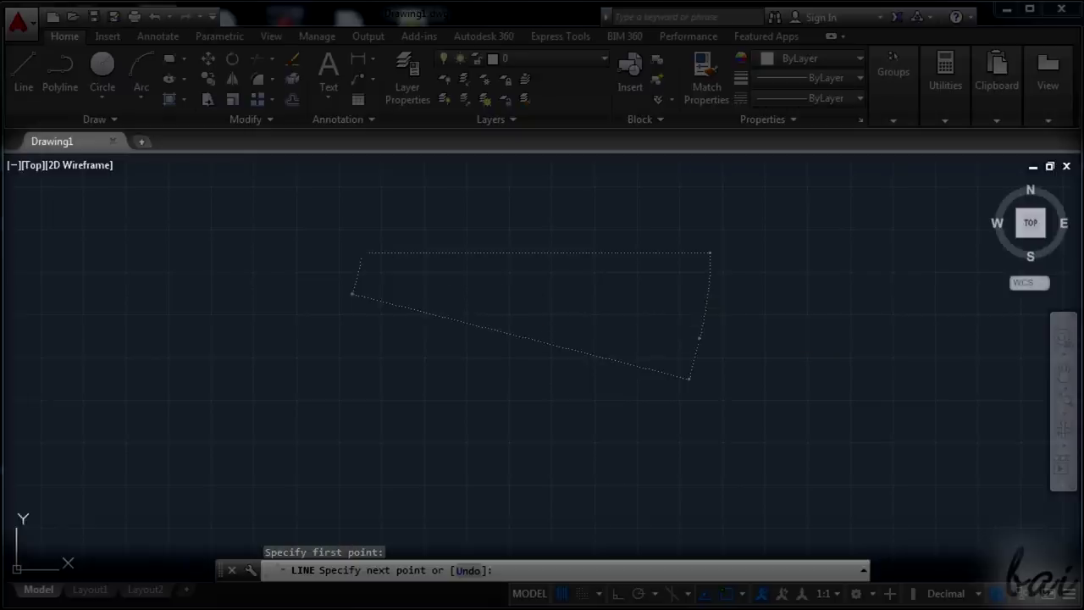
left_click(699, 337)
key("Escape")
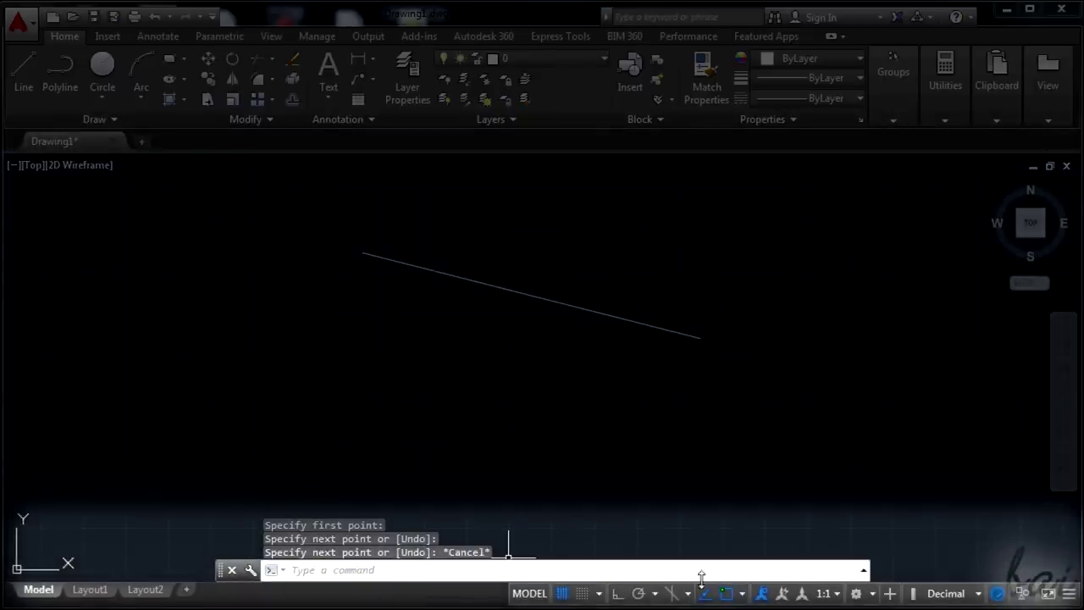
left_click(508, 573)
type("R")
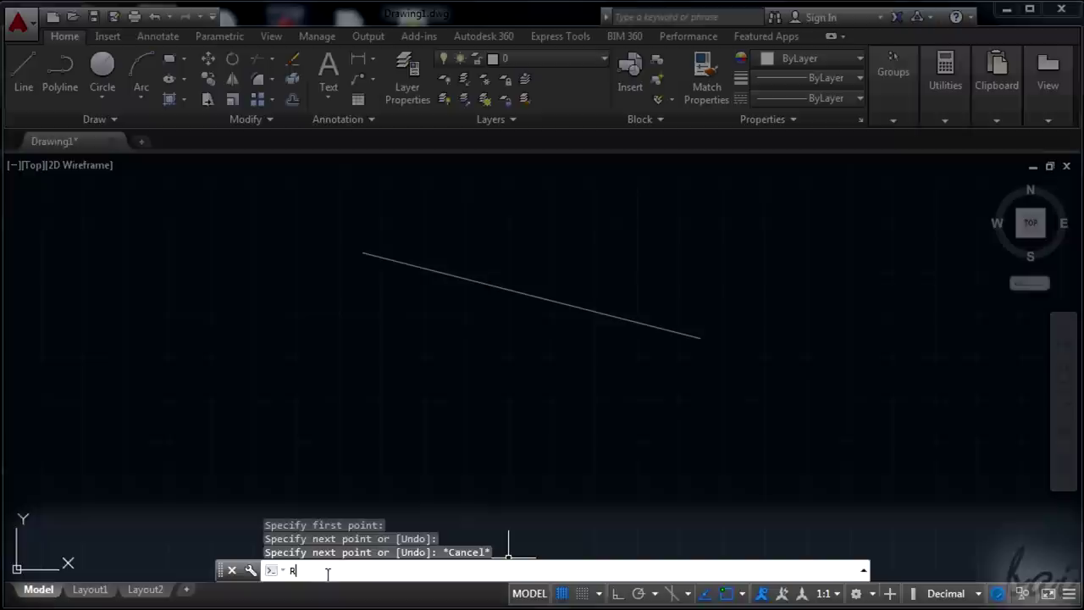
type("E")
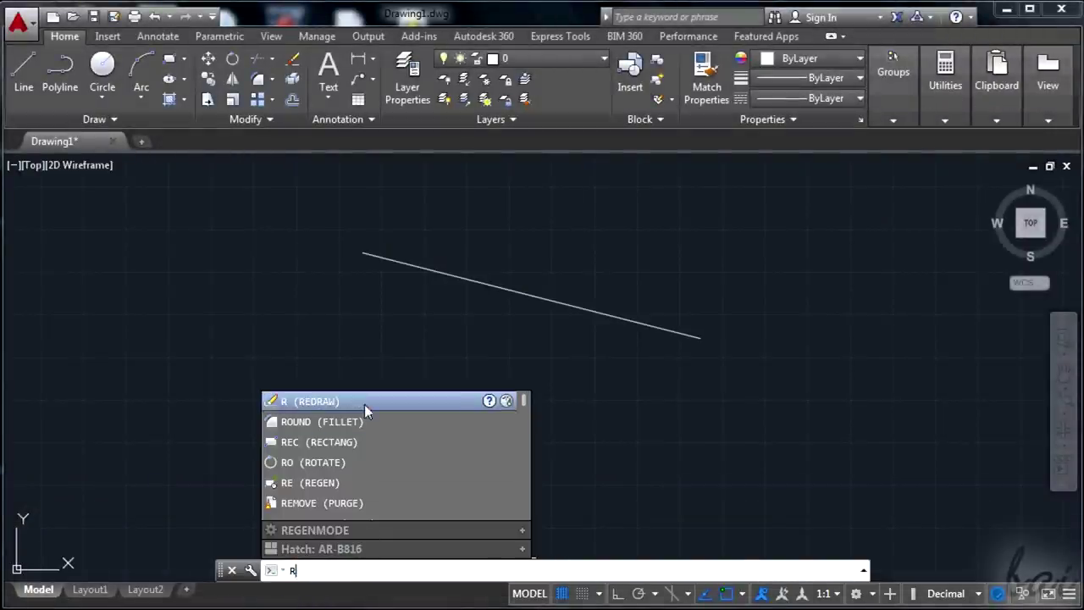
- Cut the sloped line out with Ctrl+X, then expand the Arc options on the Home tab
left_click(602, 314)
key("ctrl+x")
key("Escape")
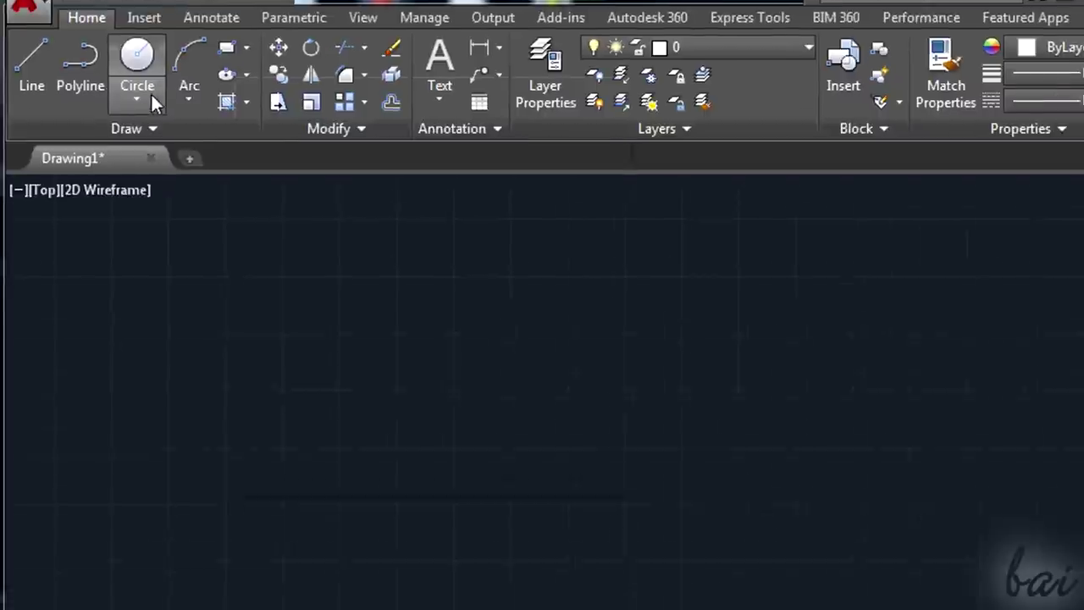
left_click(176, 69)
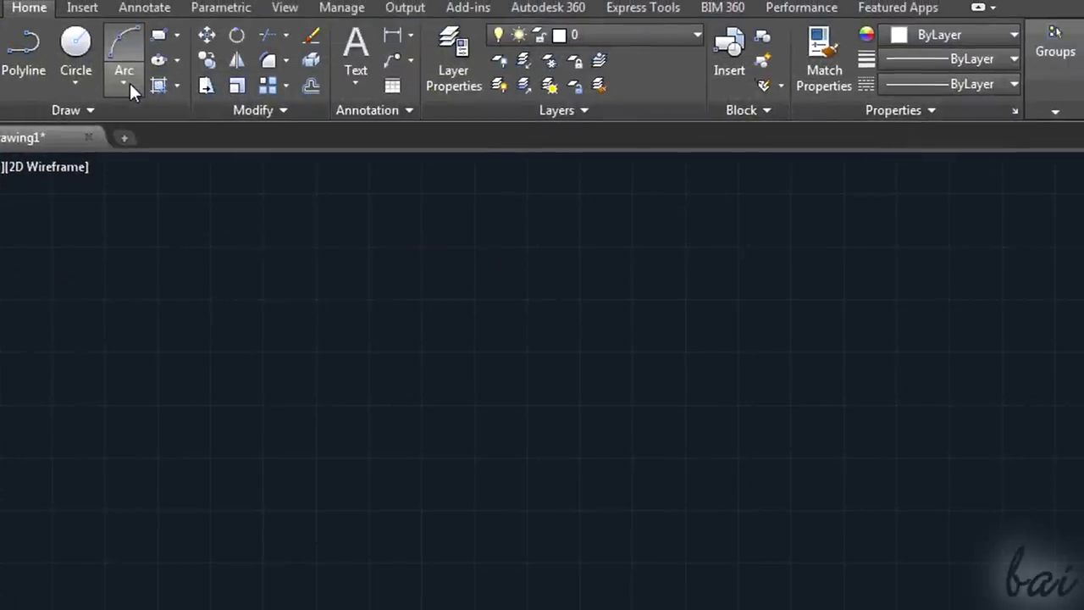
- Draw an arc by start point, center and a 30° included angle
left_click(127, 83)
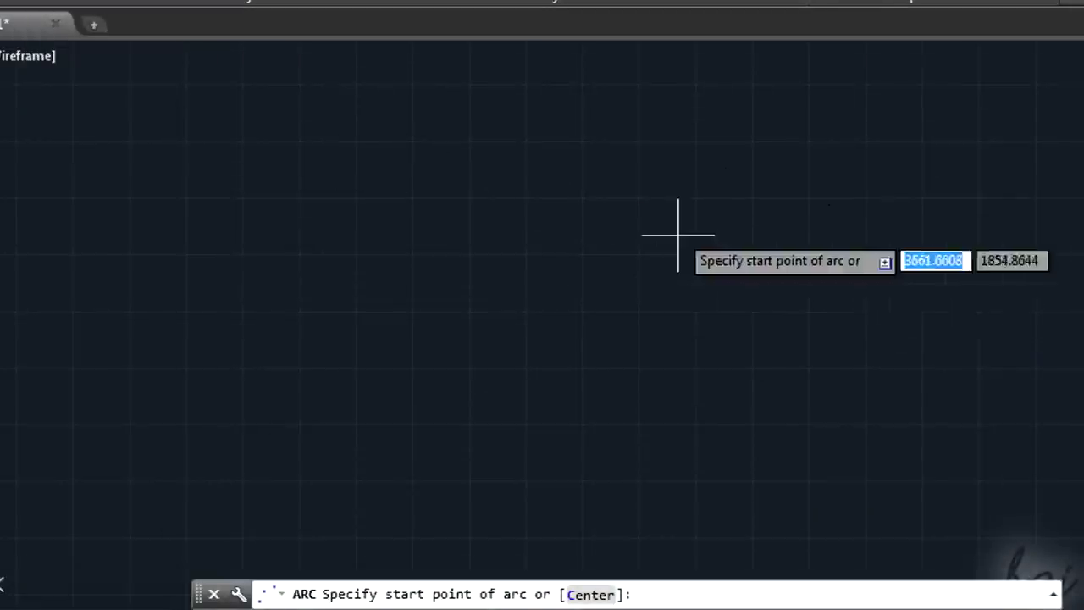
left_click(527, 393)
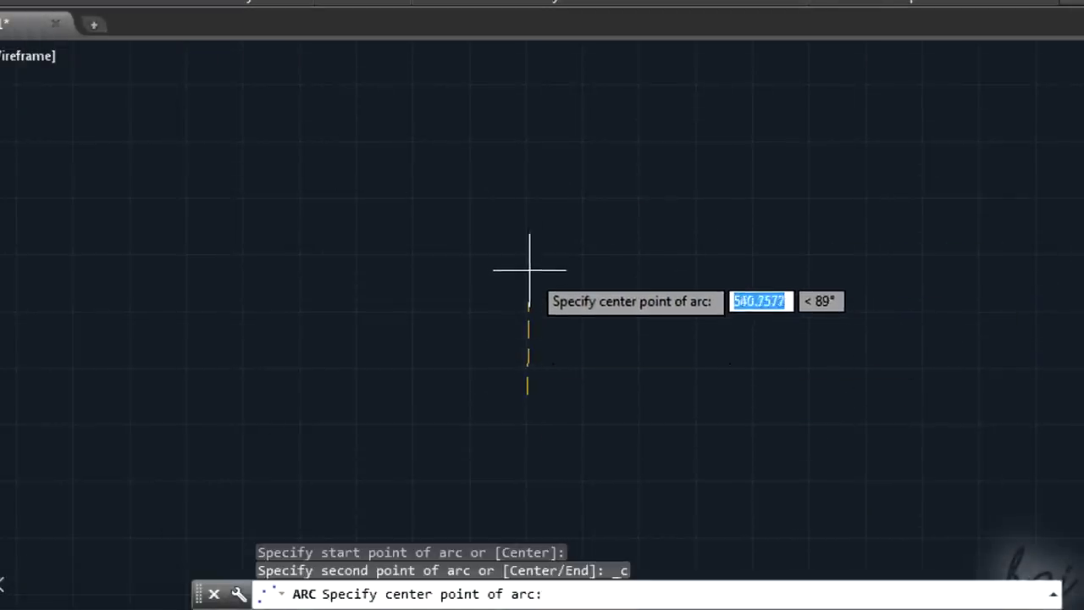
left_click(526, 243)
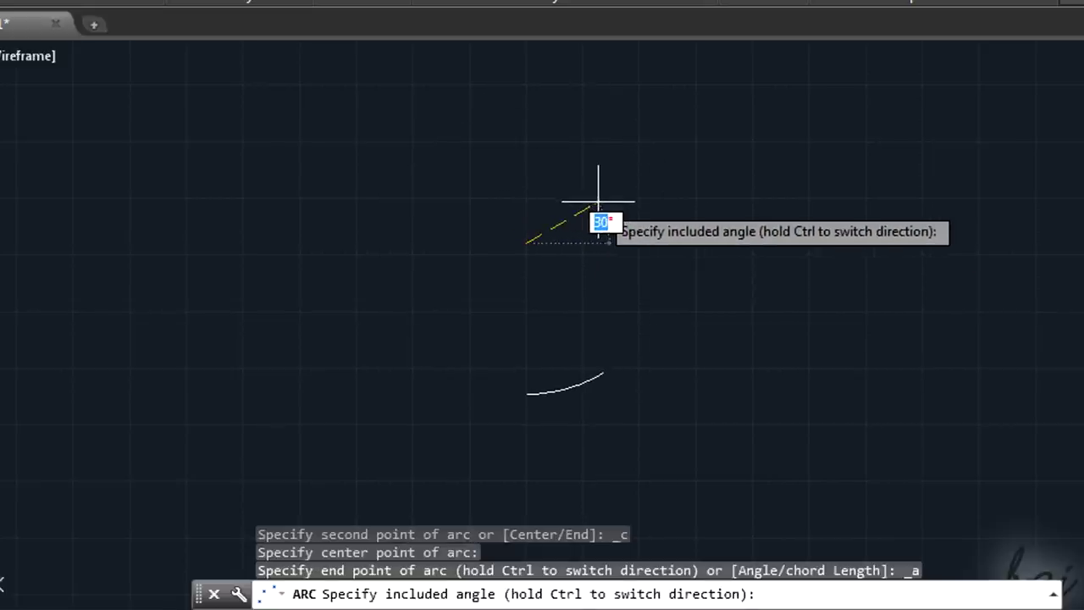
left_click(565, 198)
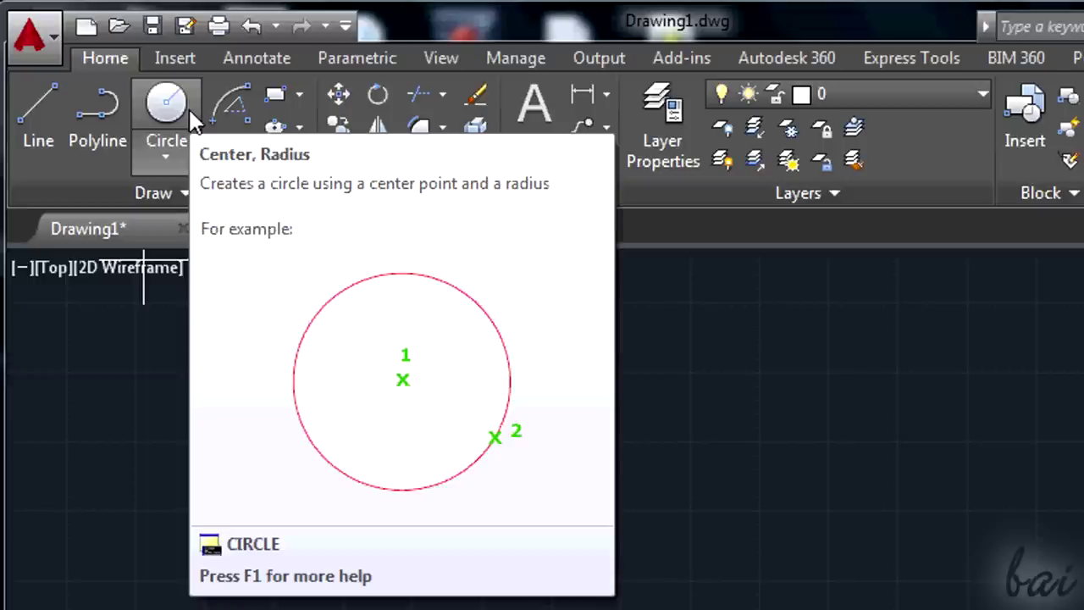
- Draw a circle by center and radius to the upper left of the arc
left_click(188, 107)
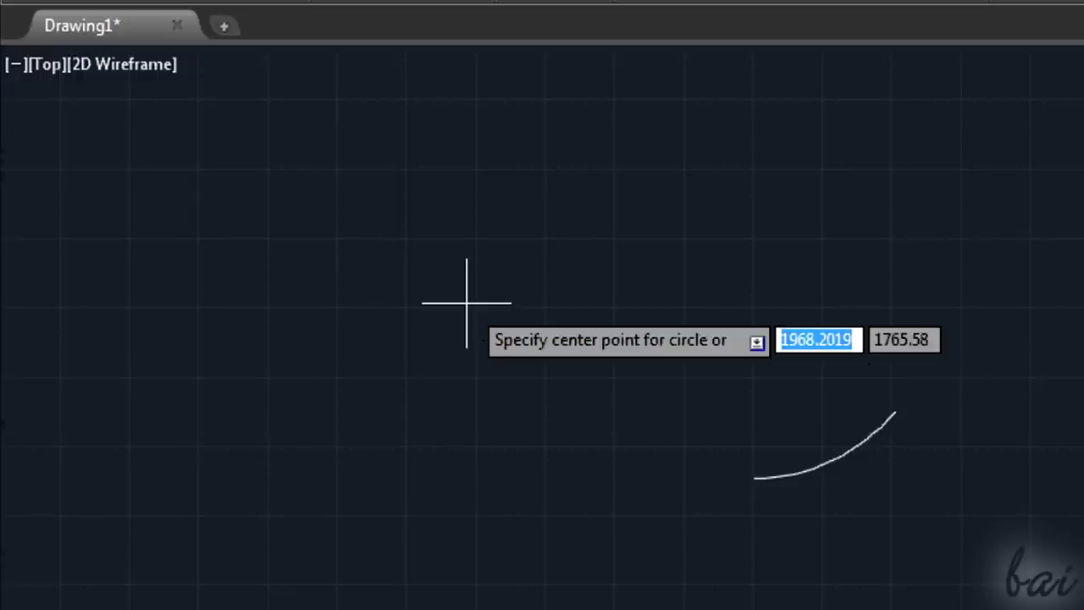
left_click(467, 384)
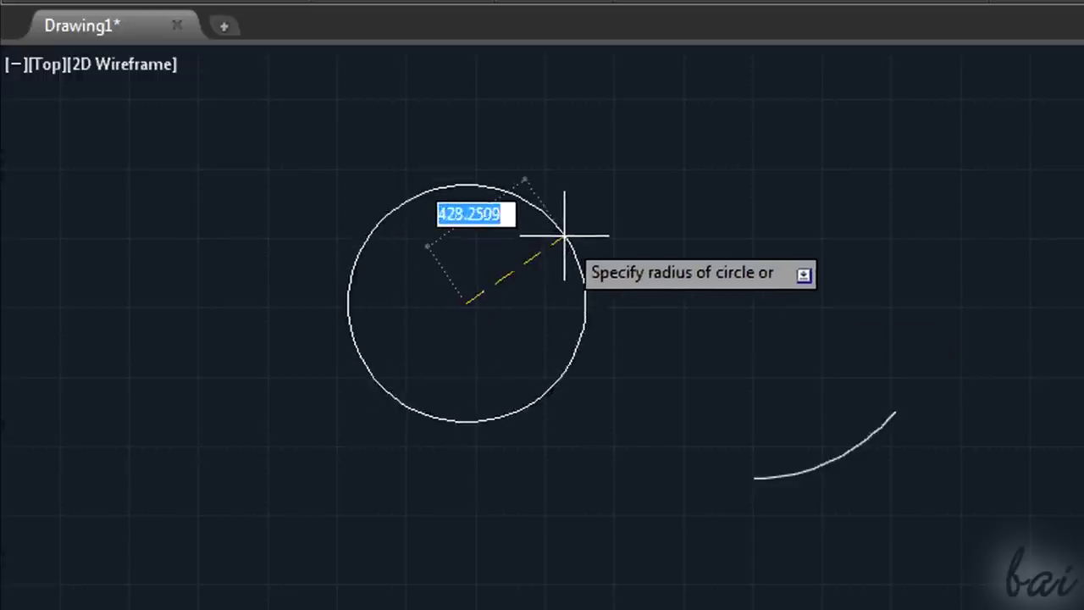
left_click(622, 206)
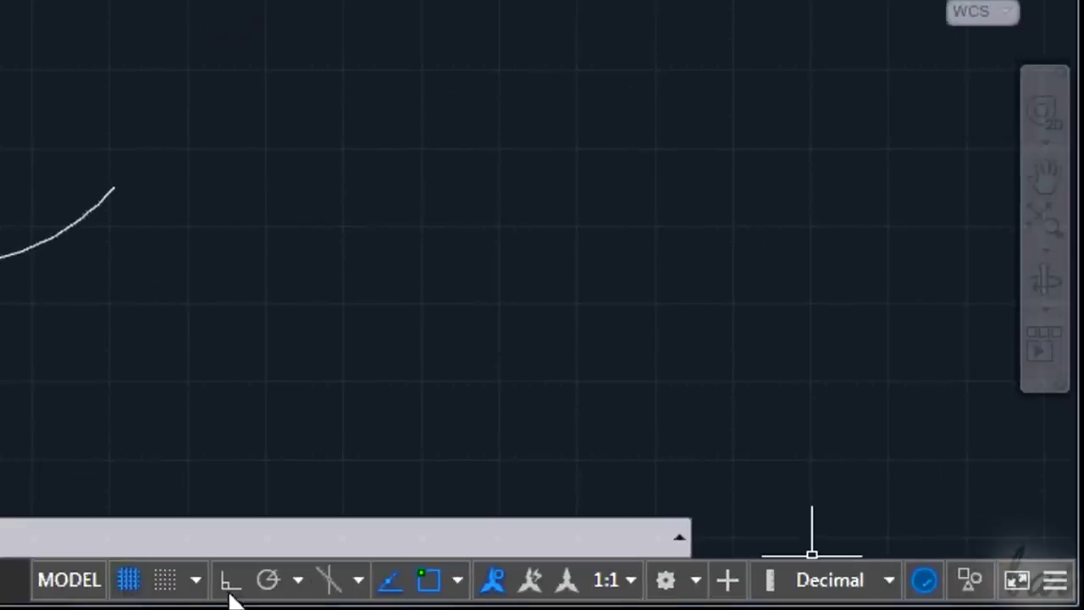
- Toggle the grid off and back on, and turn on Snap and Ortho modes
left_click(129, 581)
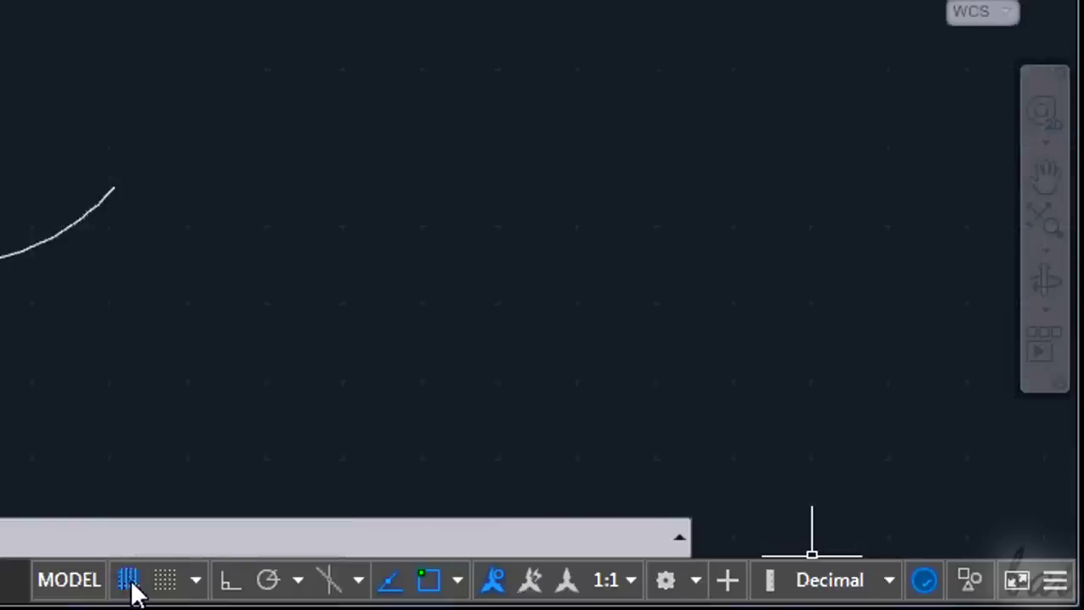
left_click(130, 581)
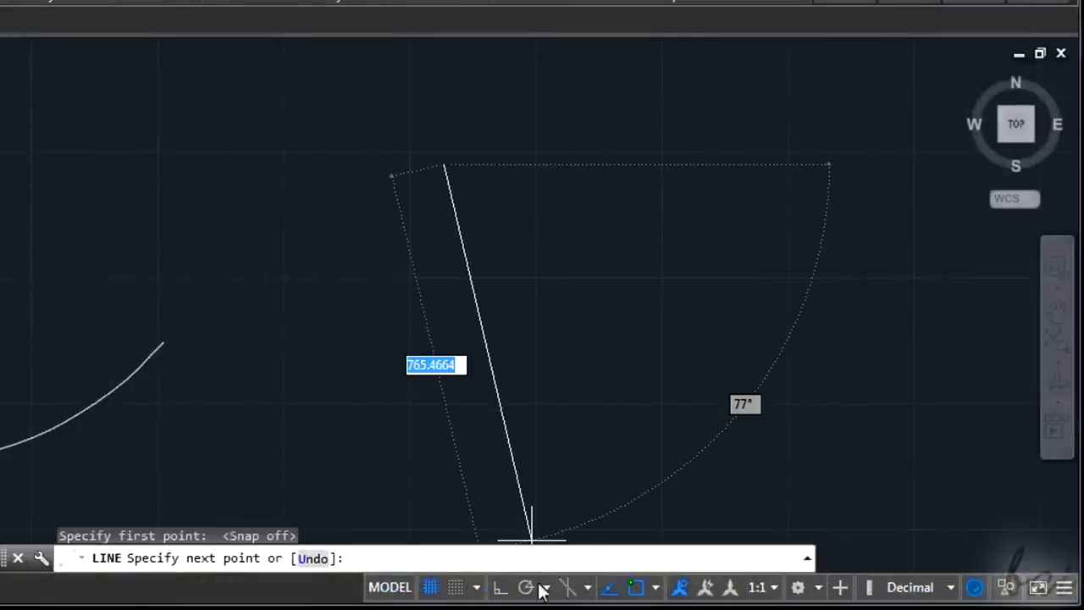
left_click(455, 587)
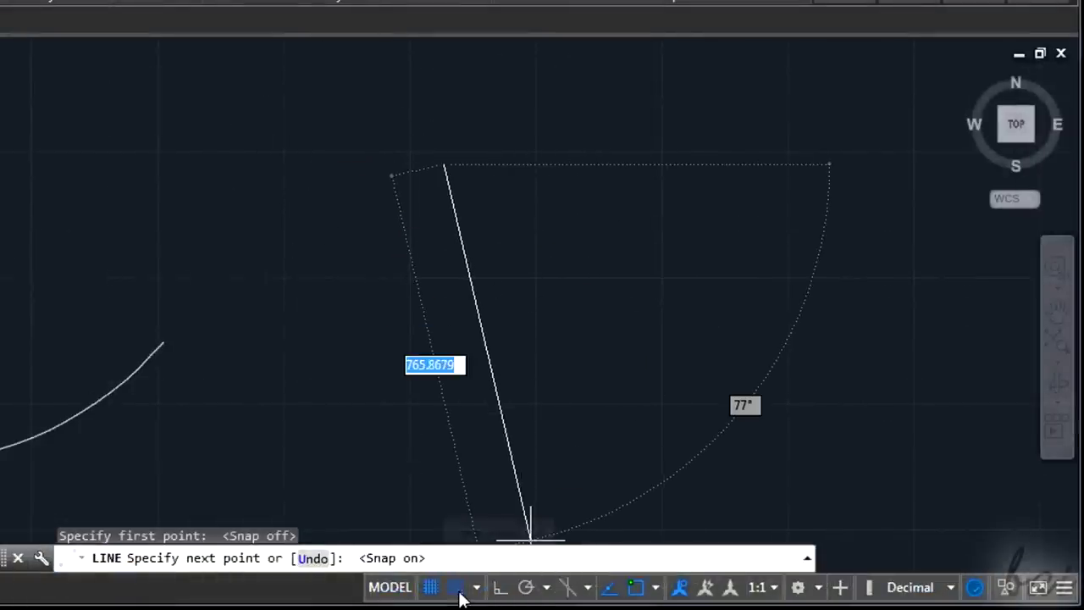
scroll(419, 356, "up", 3)
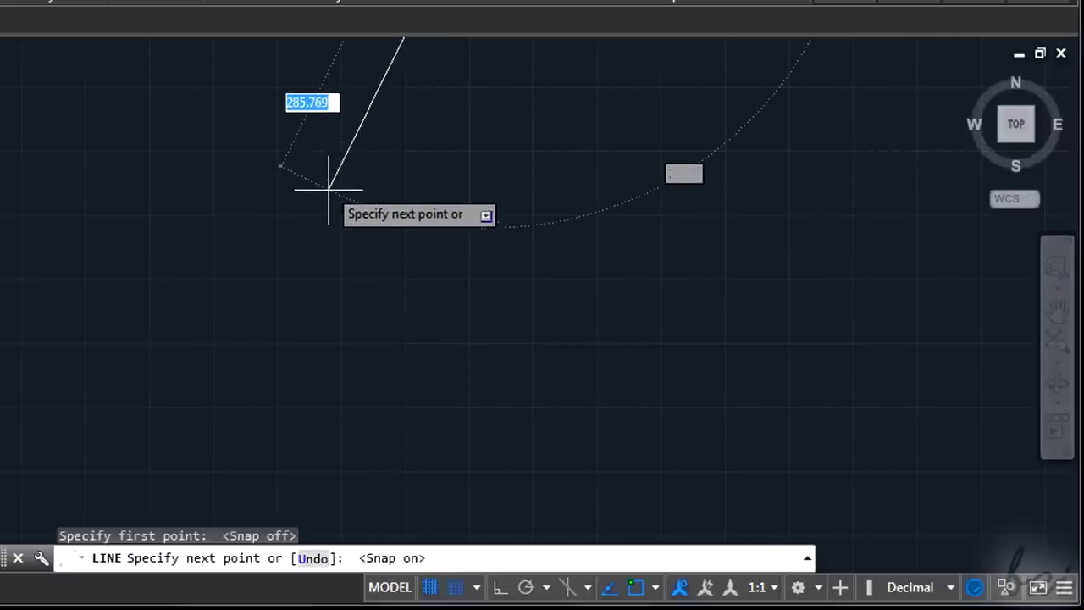
key("Escape")
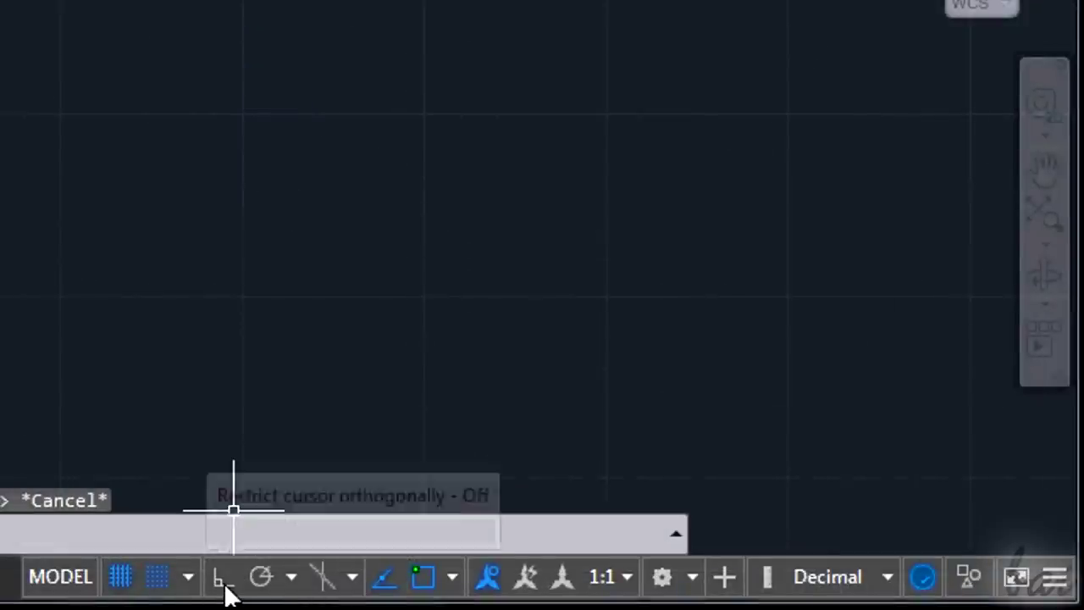
left_click(224, 596)
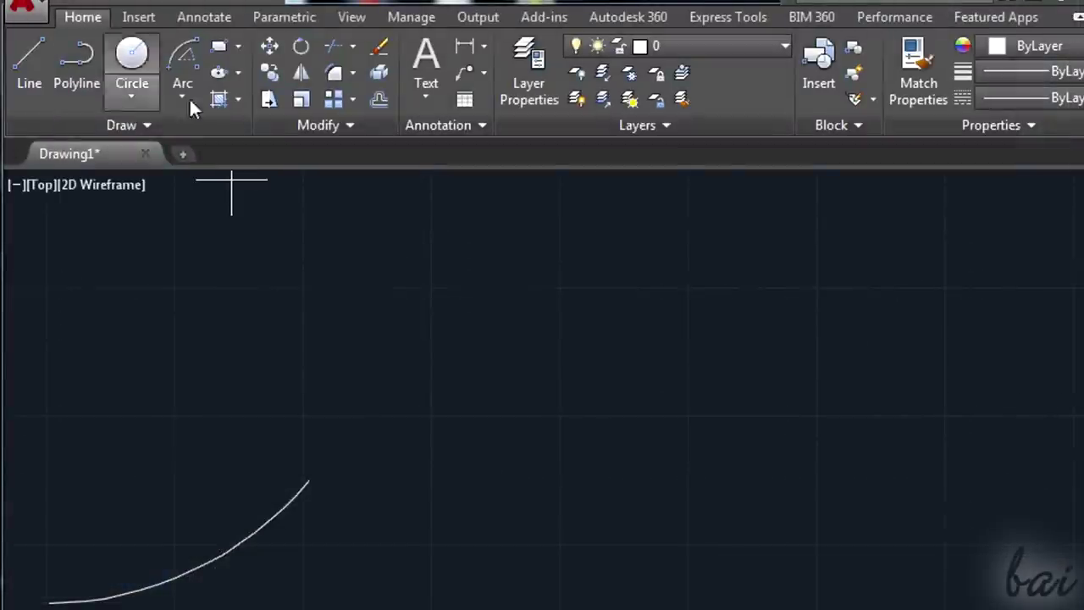
- Start a line right of the circle, toggling object snap off and back on with F3
key("l")
key("Return")
left_click(684, 258)
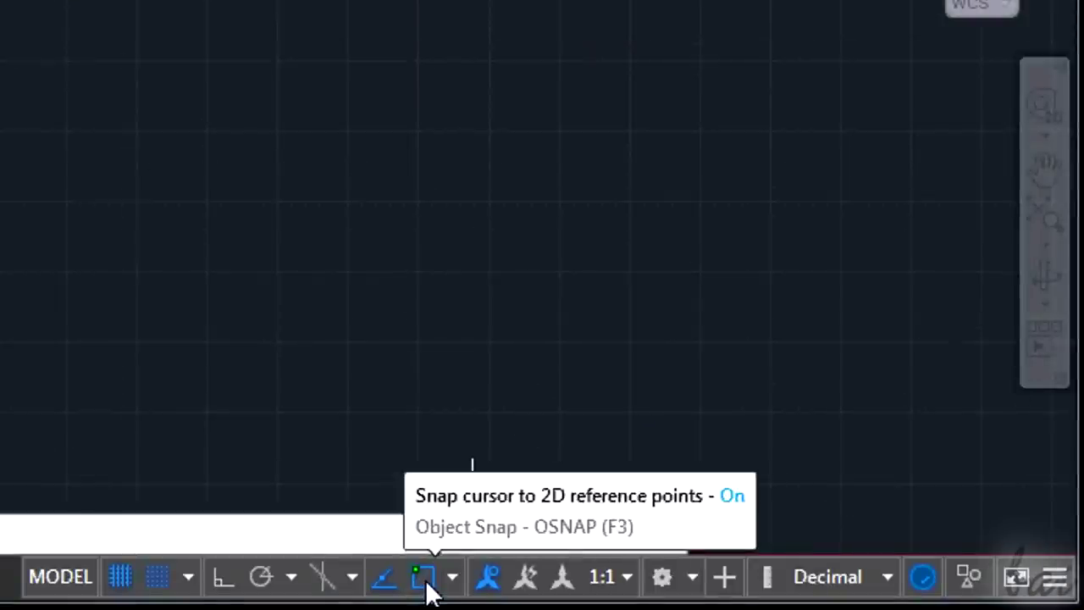
left_click(426, 588)
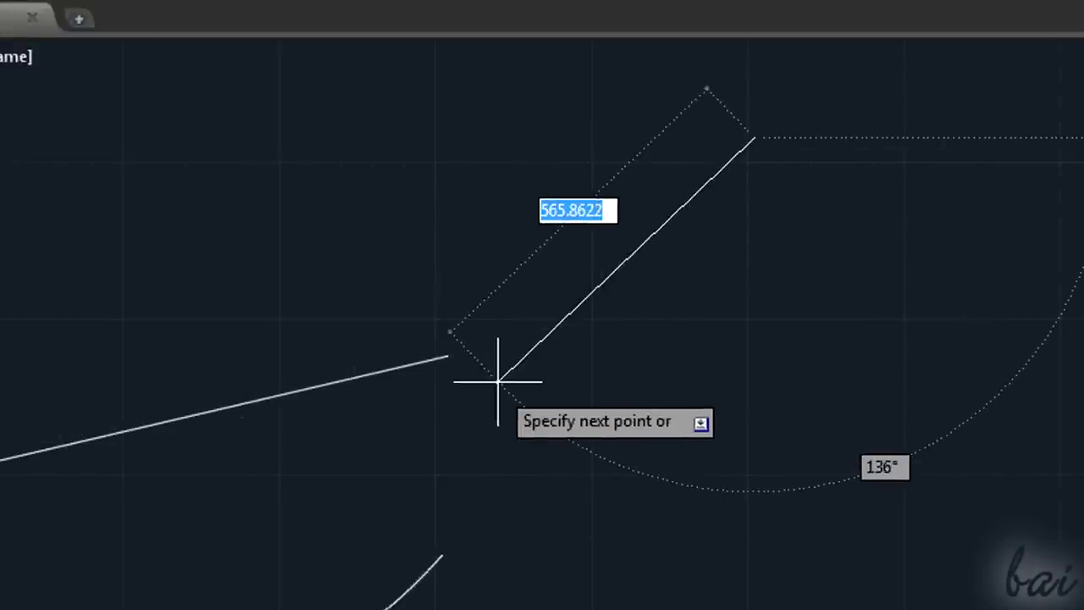
key("F3")
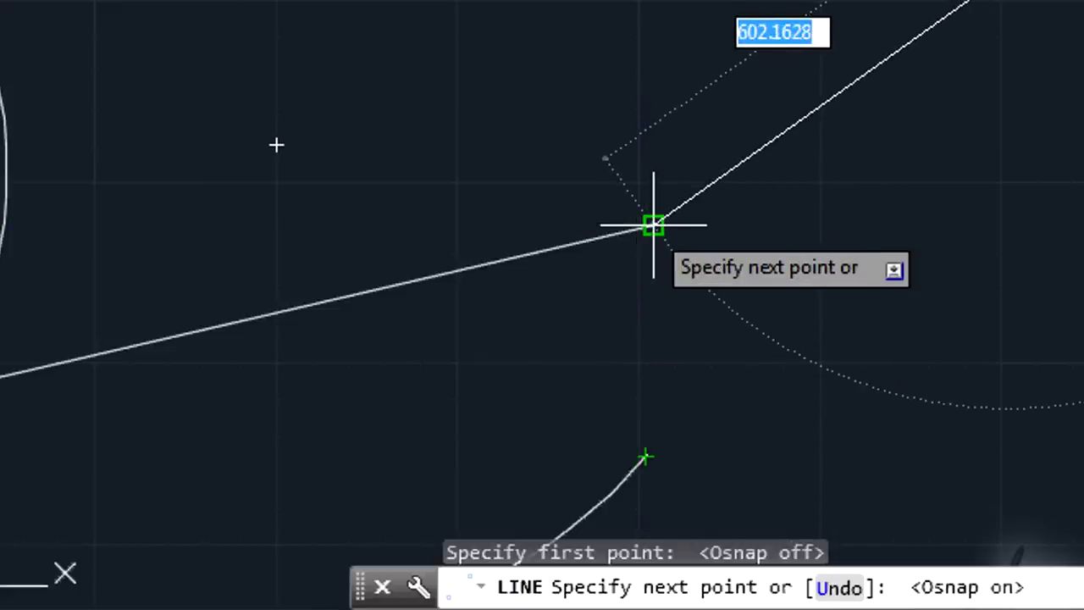
- End the tangent line and confirm Tangent is ticked in the Object Snap modes list
scroll(777, 349, "down", 4)
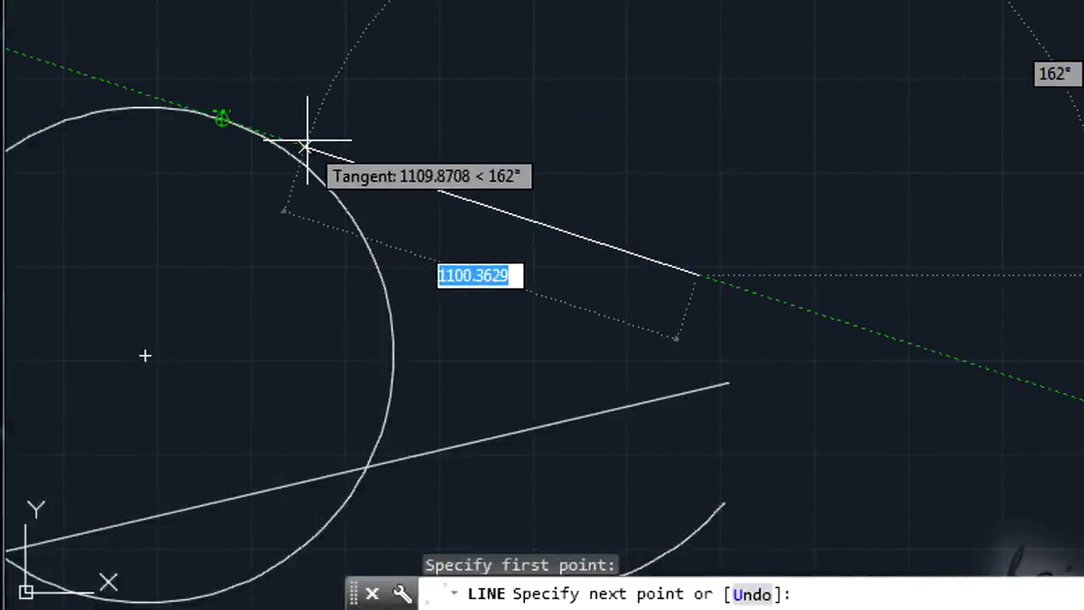
key("Escape")
left_click(443, 577)
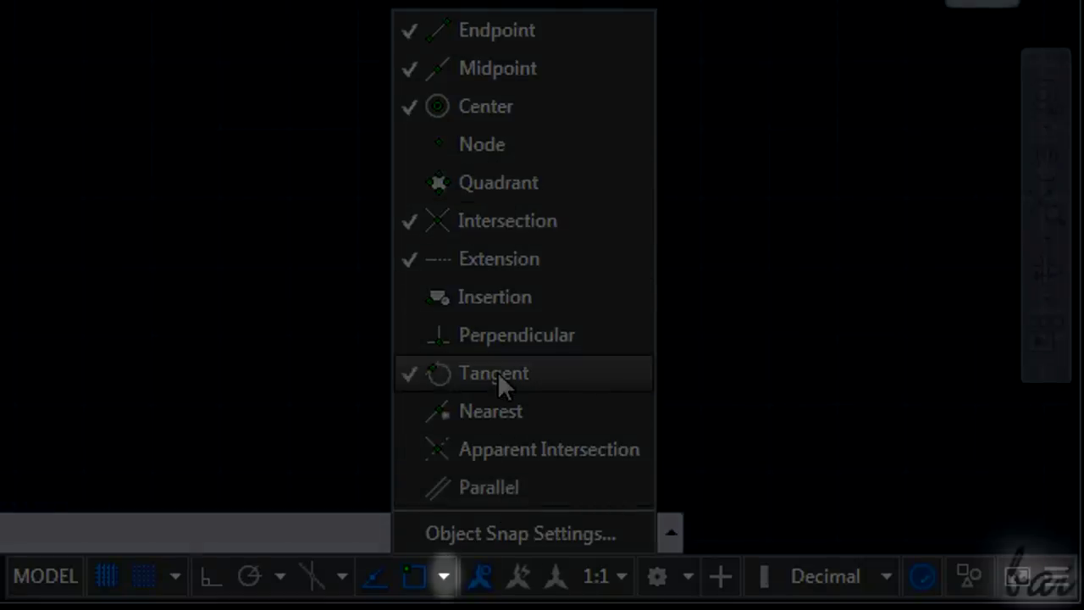
- Close the object snap list and finish the first zigzag line
key("Escape")
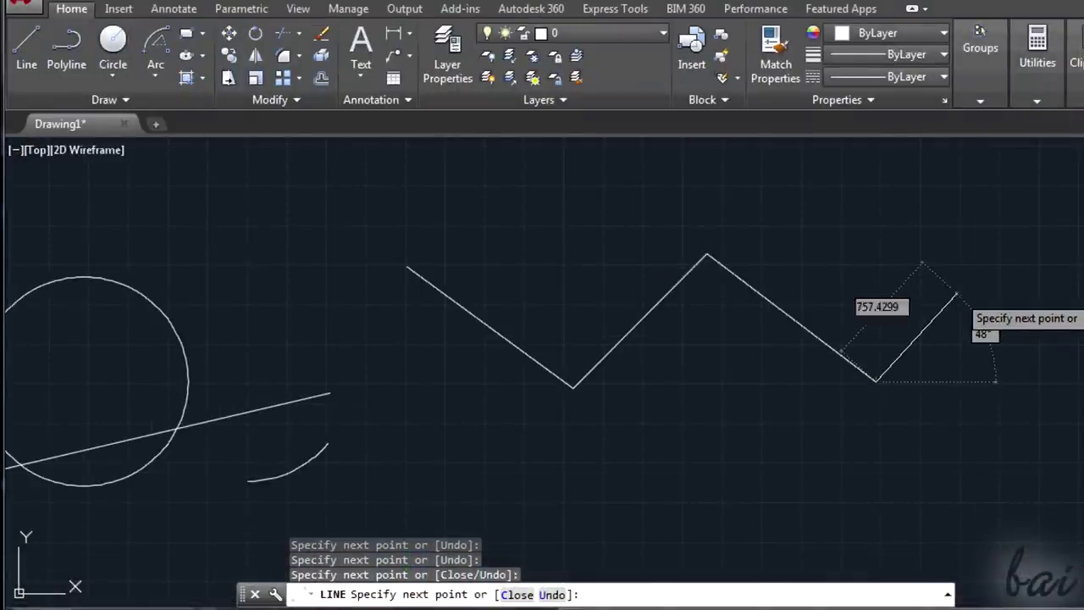
key("Escape")
key("Return")
key("Escape")
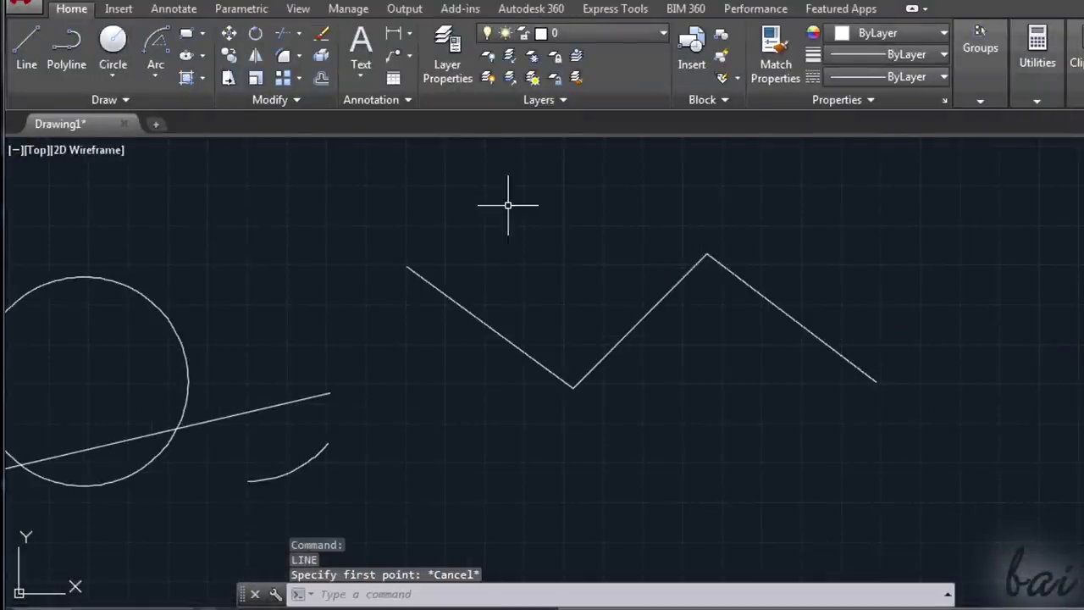
- Draw the second zigzag with four vertices below the first one
left_click(32, 64)
left_click(406, 366)
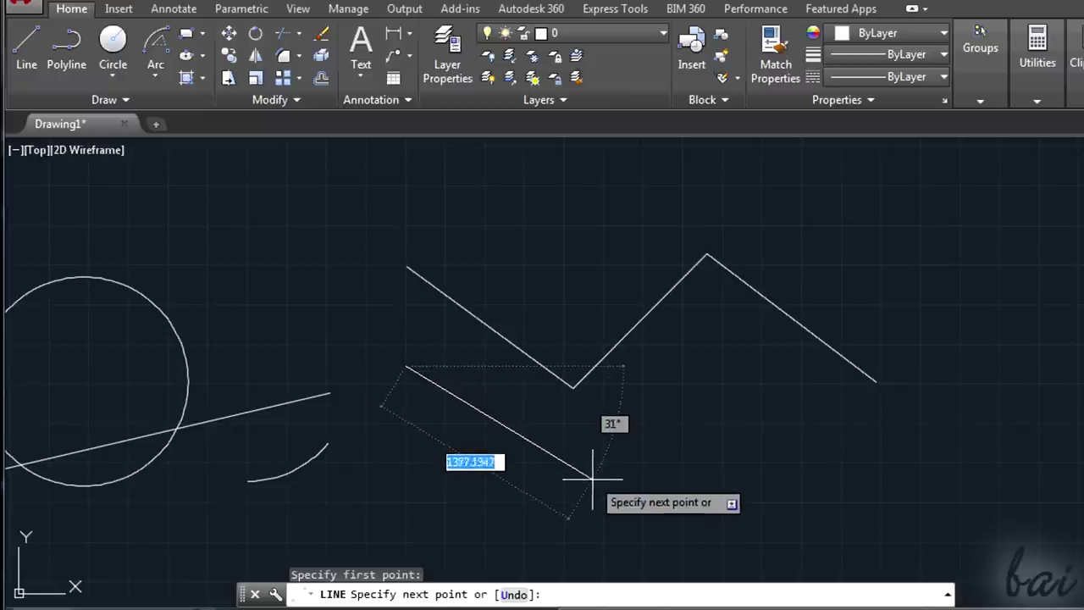
left_click(562, 488)
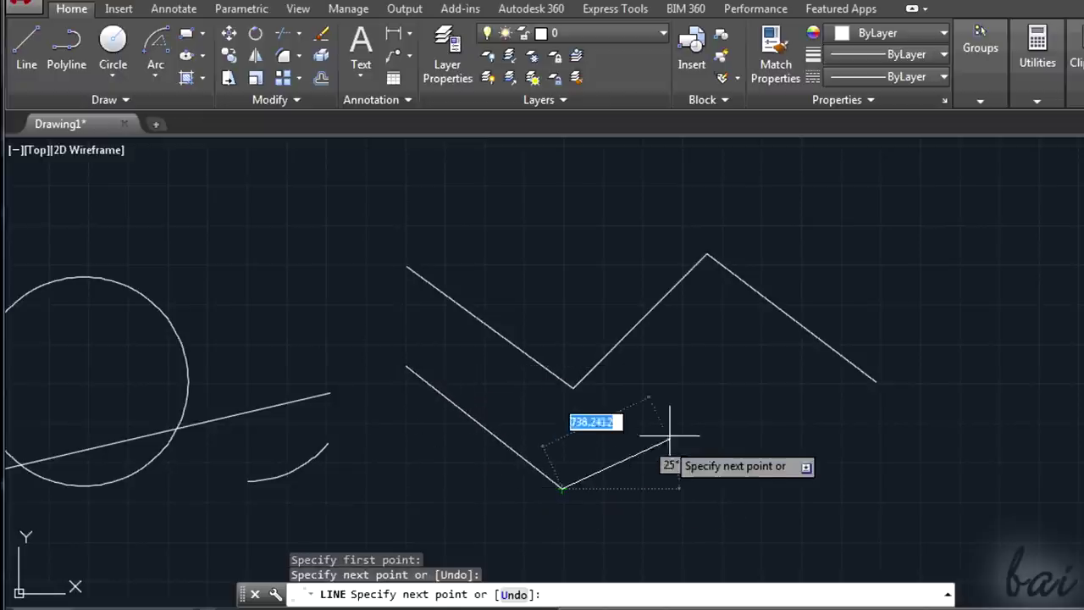
left_click(702, 346)
left_click(842, 446)
key("Escape")
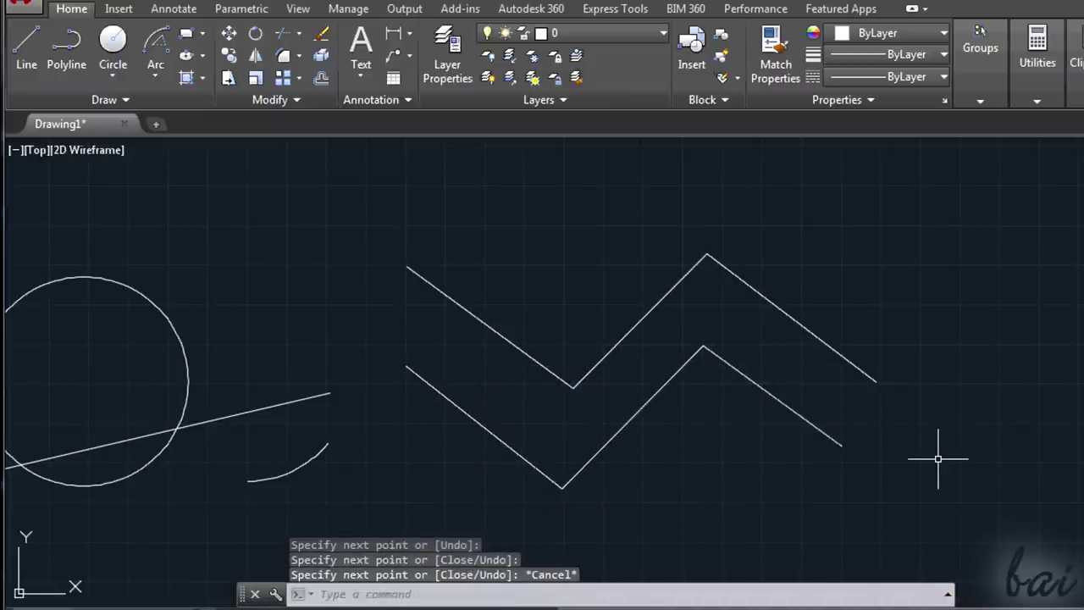
- Draw another line segment, cancel a started circle, and select the slanted line
key("Return")
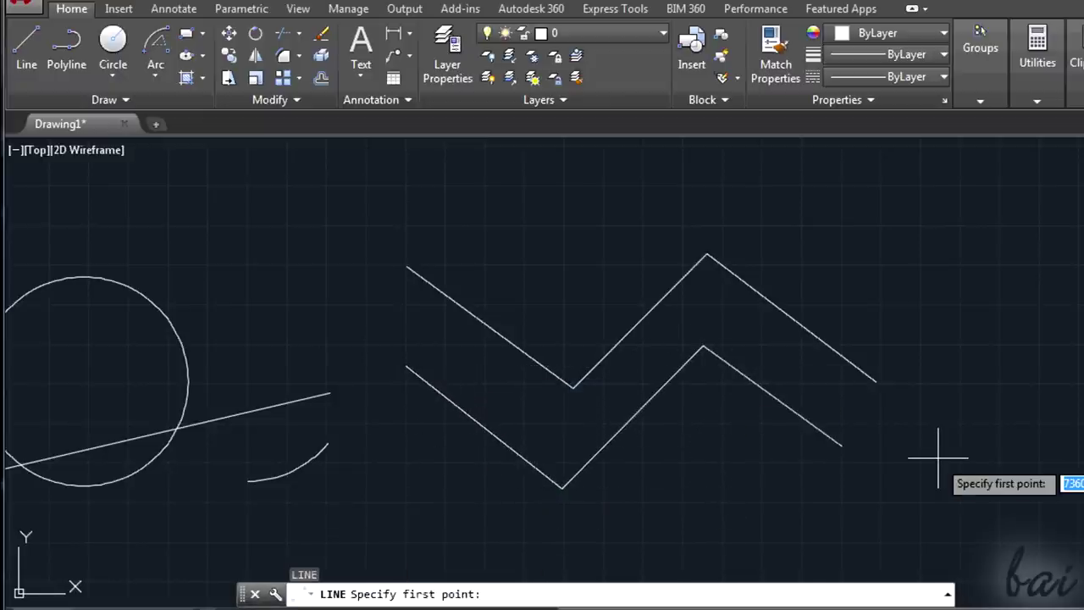
left_click(407, 460)
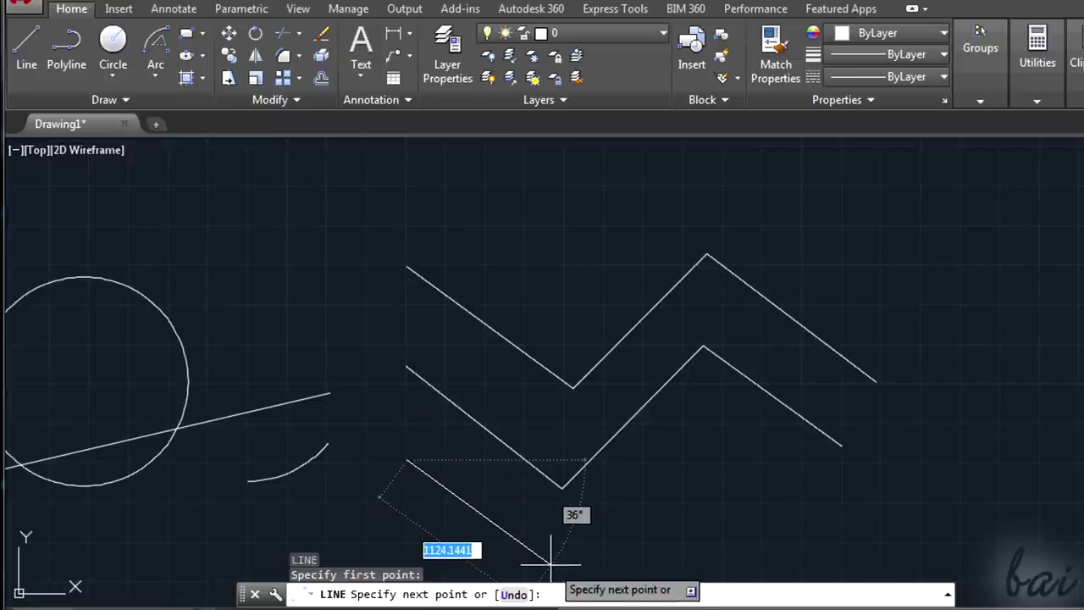
left_click(564, 572)
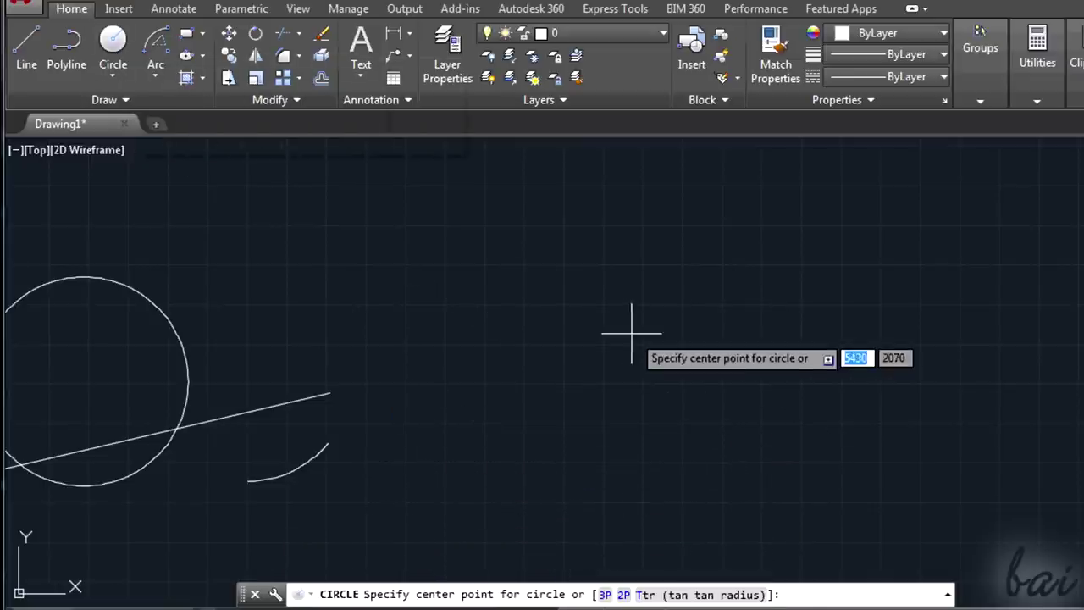
left_click(625, 338)
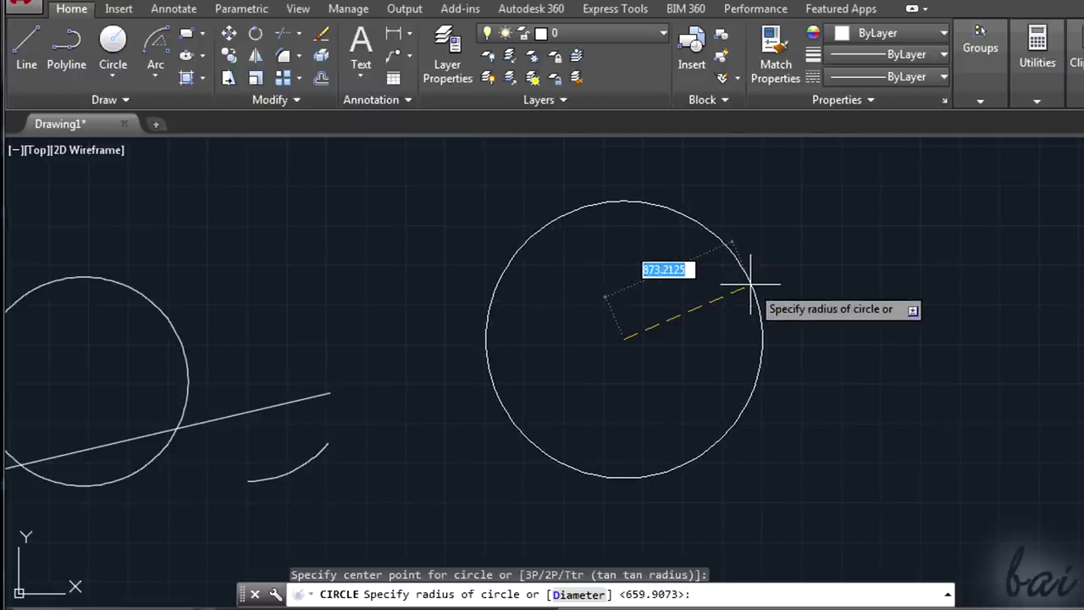
key("Escape")
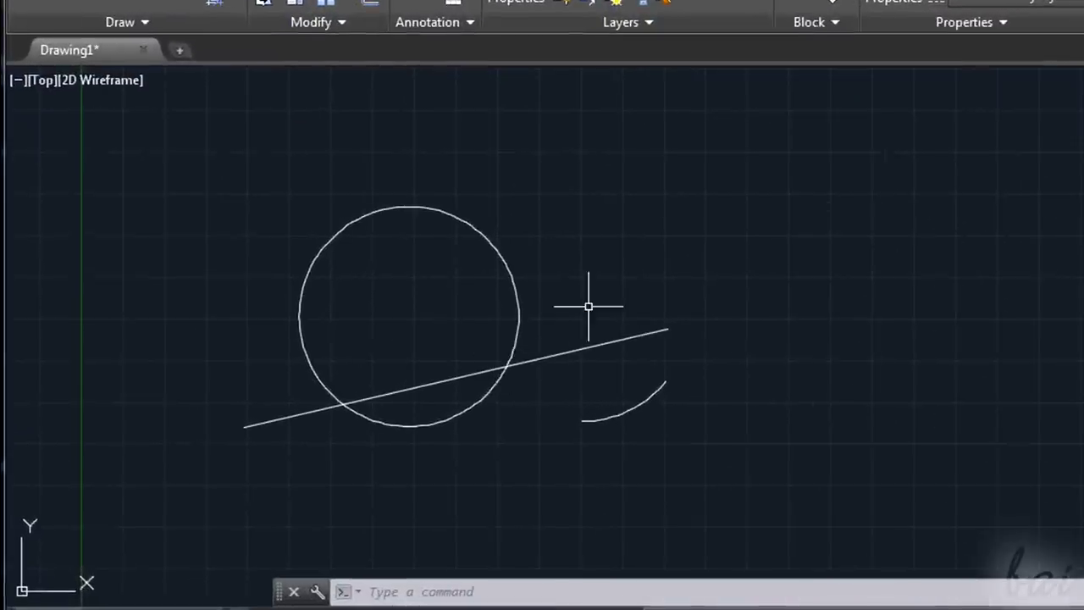
left_click(625, 340)
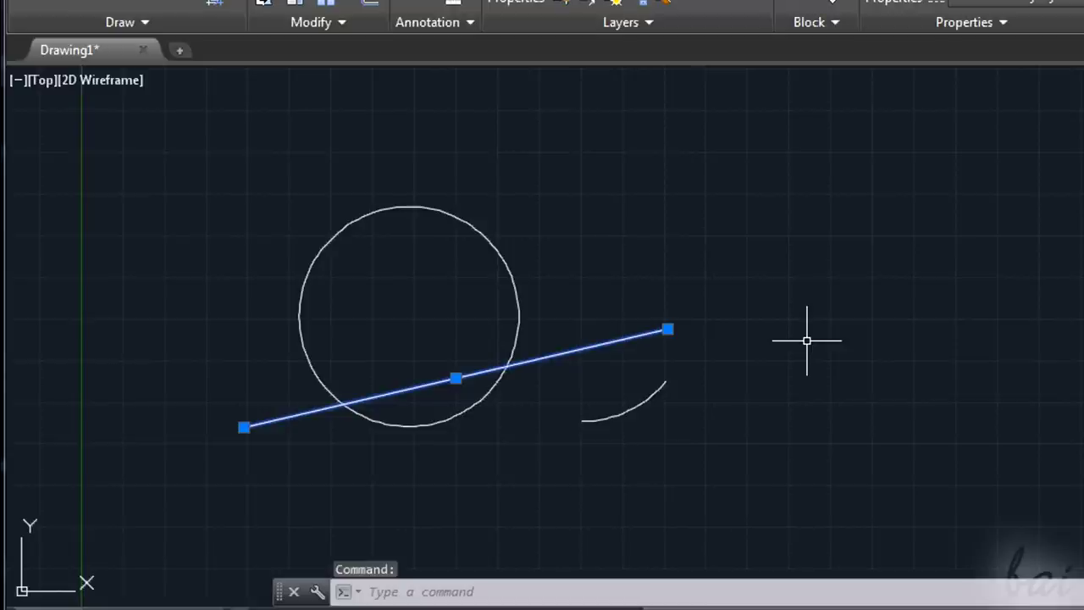
- Cut and restore the slanted line, then copy and paste the circle to the right
key("ctrl+x")
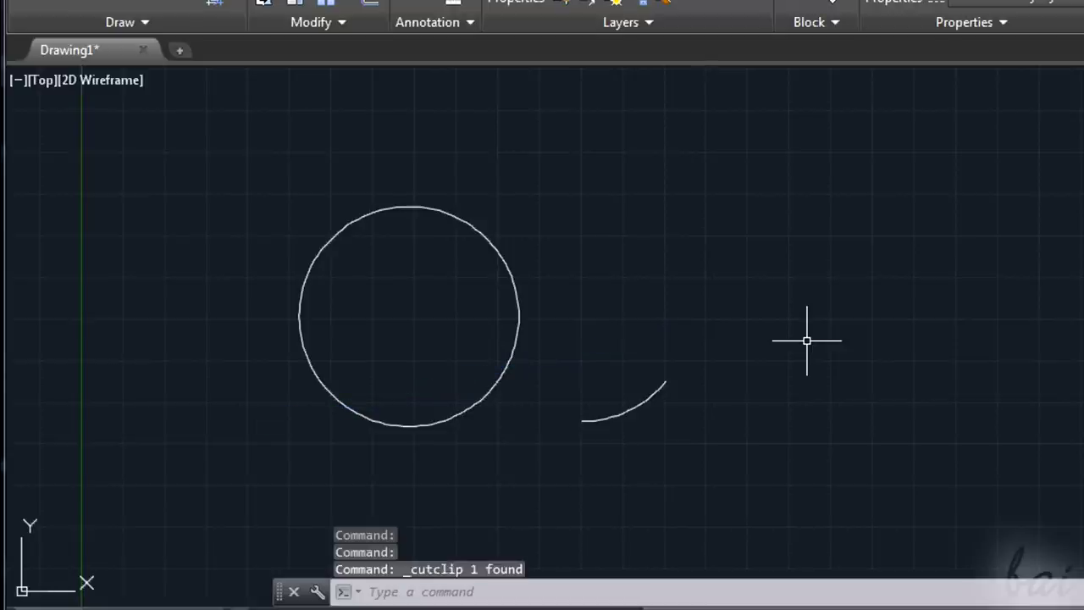
key("ctrl+z")
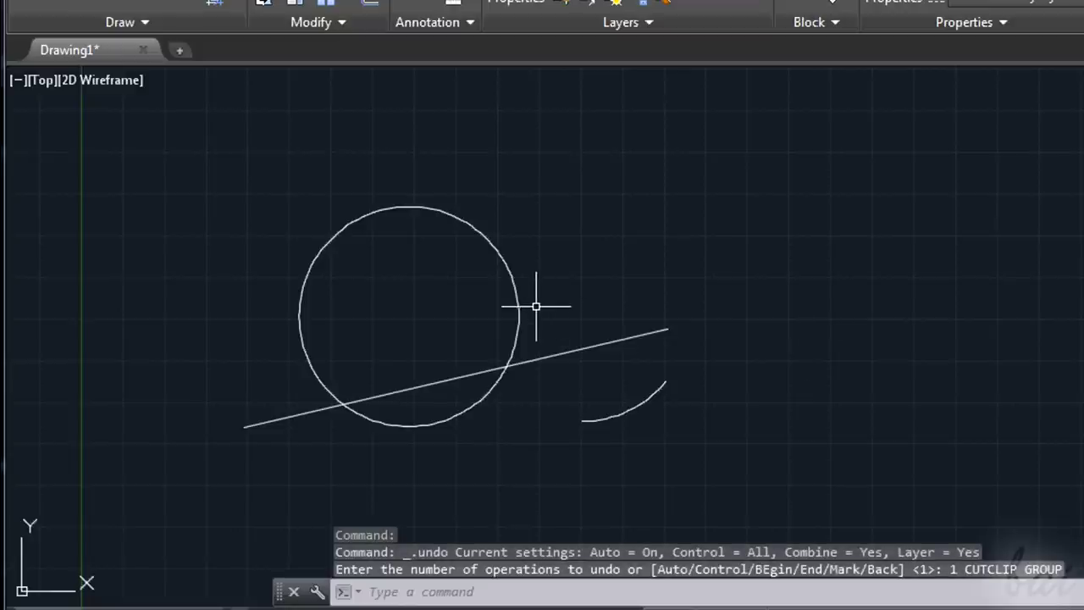
left_click(521, 308)
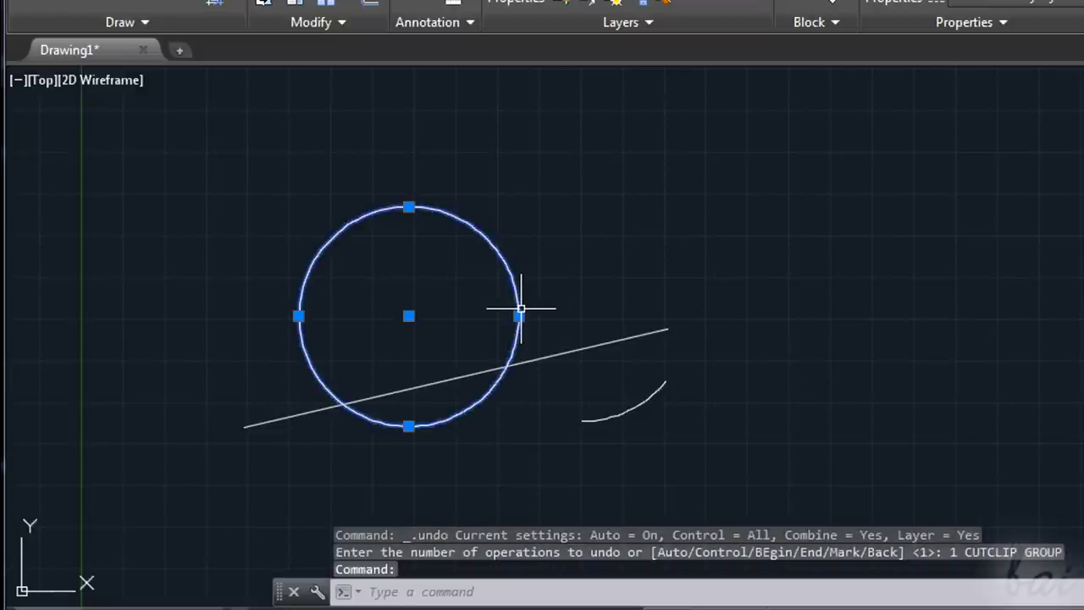
key("ctrl+c")
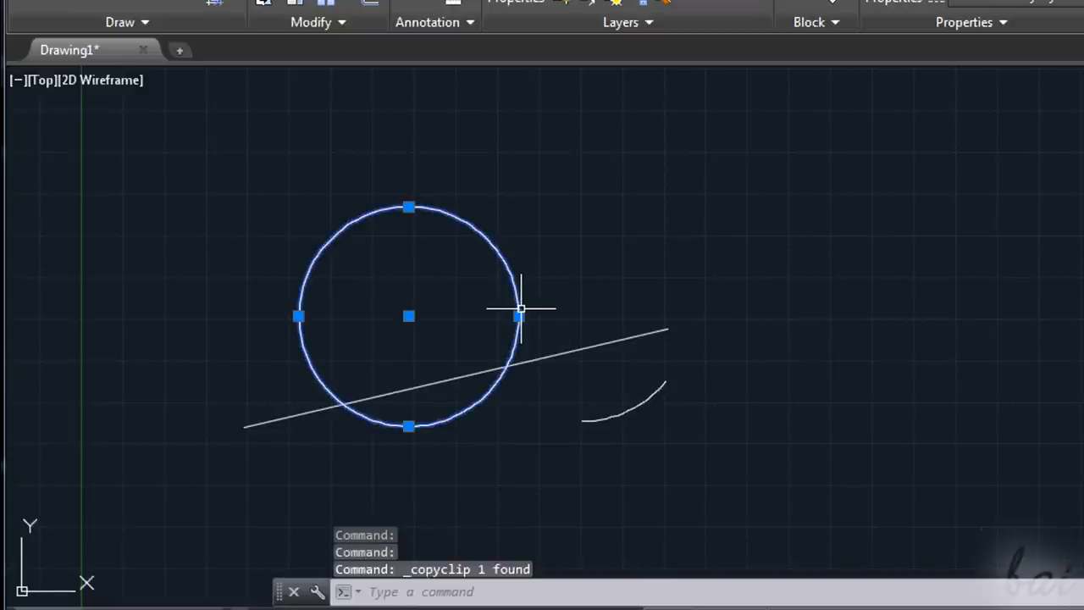
key("ctrl+v")
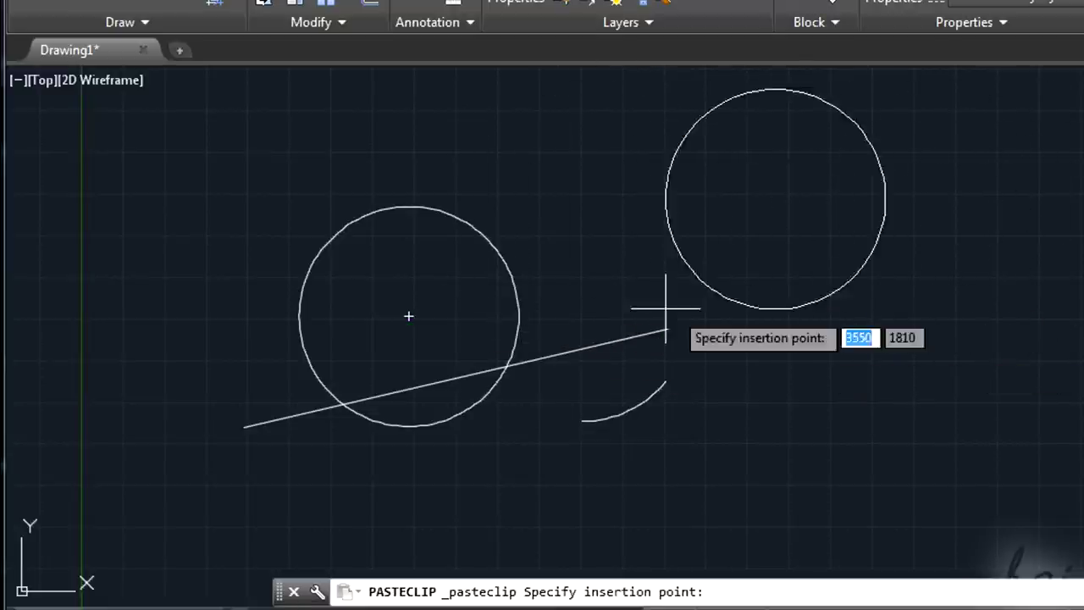
left_click(833, 423)
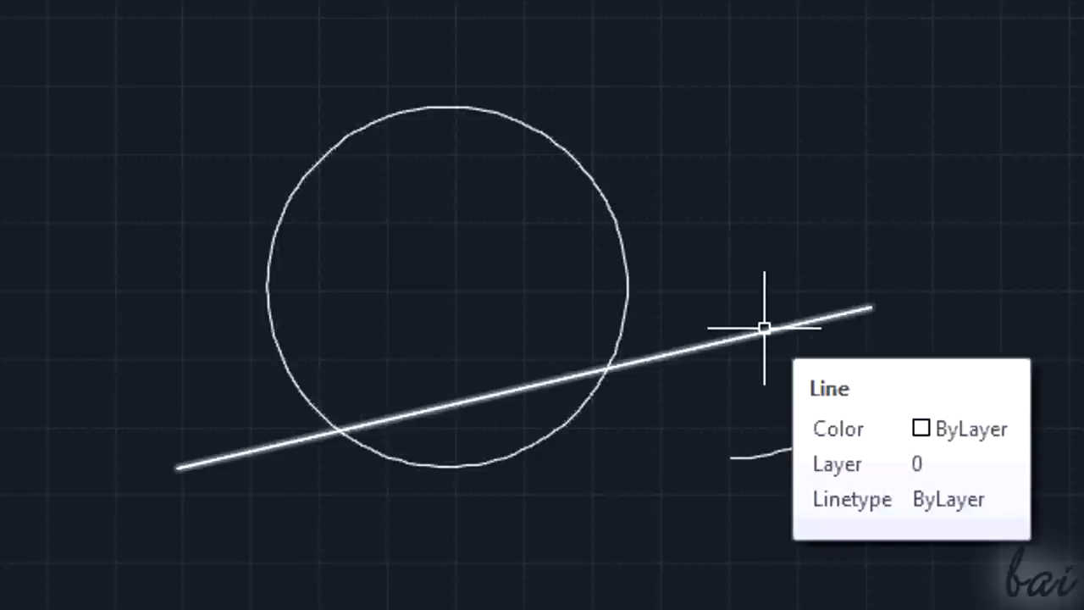
mouse_move(797, 446)
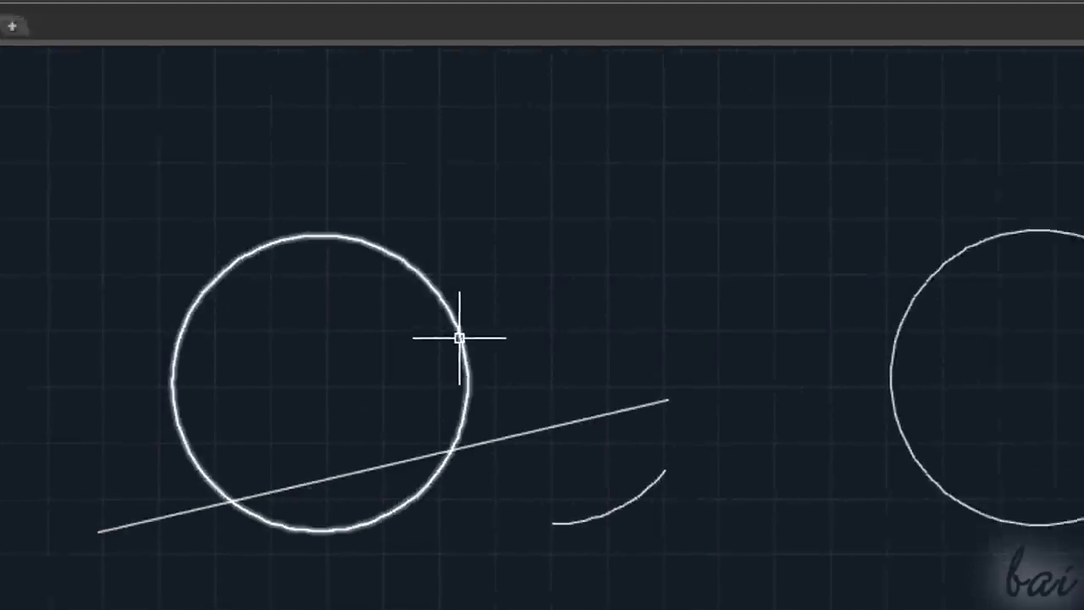
- Recolour the left circle red, then another colour, and show its transparency properties
left_click(631, 244)
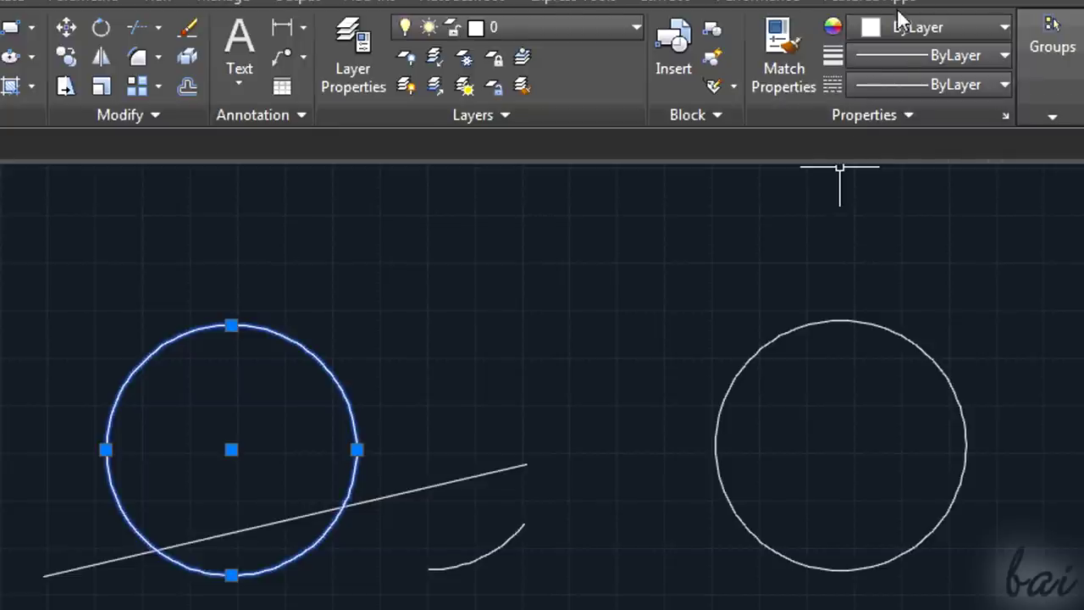
left_click(917, 30)
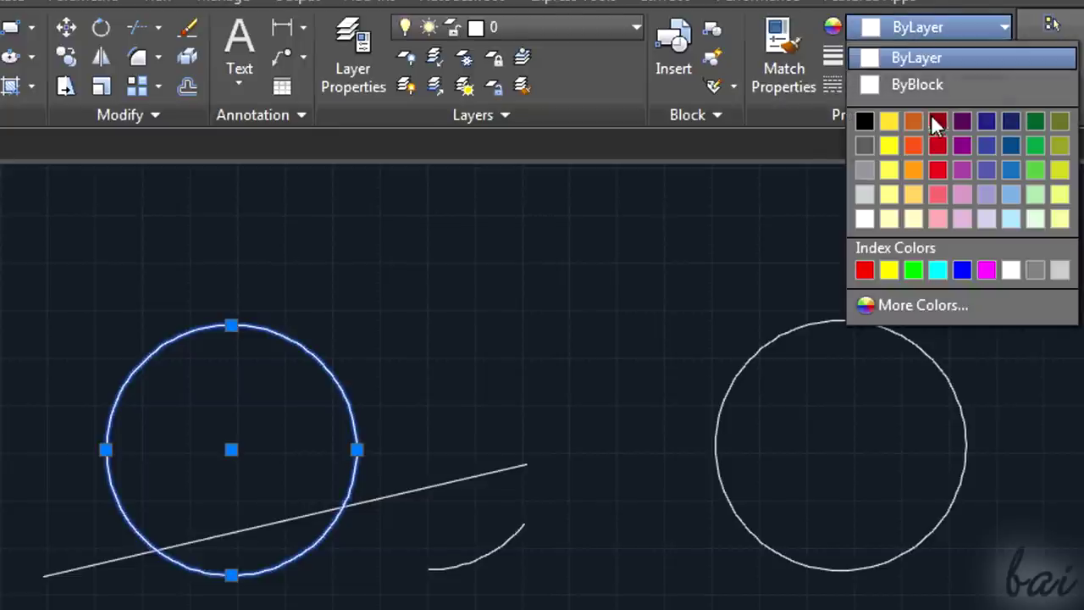
left_click(939, 145)
left_click(936, 28)
left_click(963, 270)
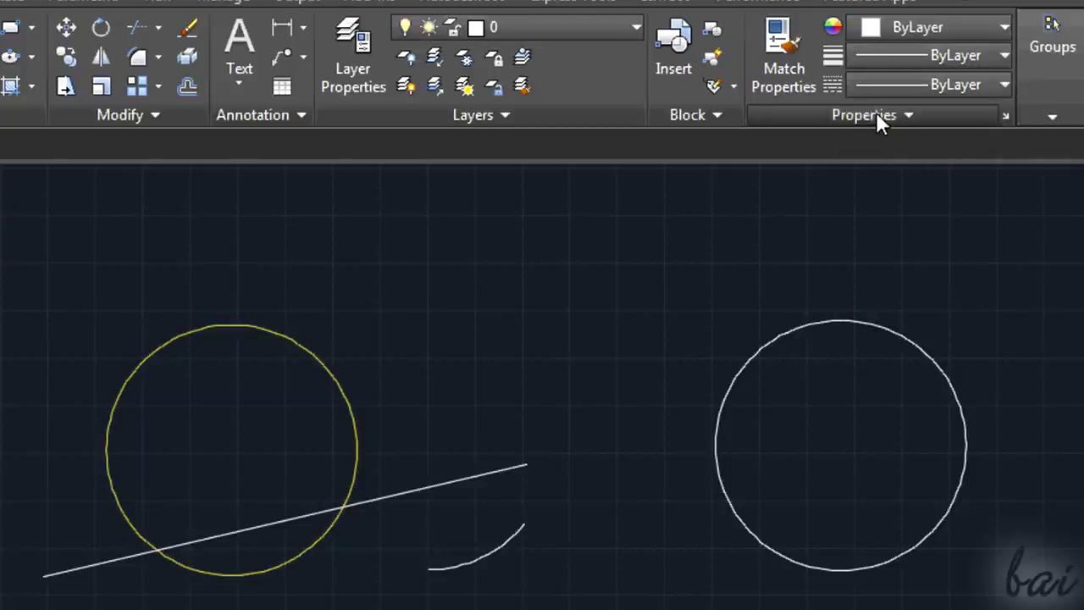
left_click(875, 113)
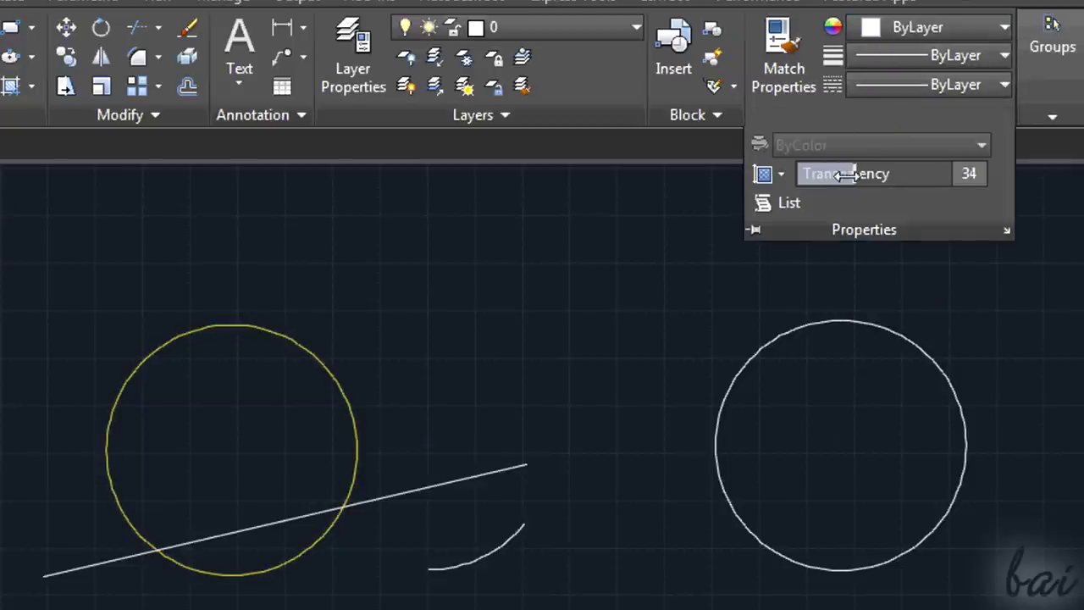
- Try red and yellow on all objects, undo, then select the left circle and the line
key("ctrl+a")
left_click(960, 27)
left_click(937, 144)
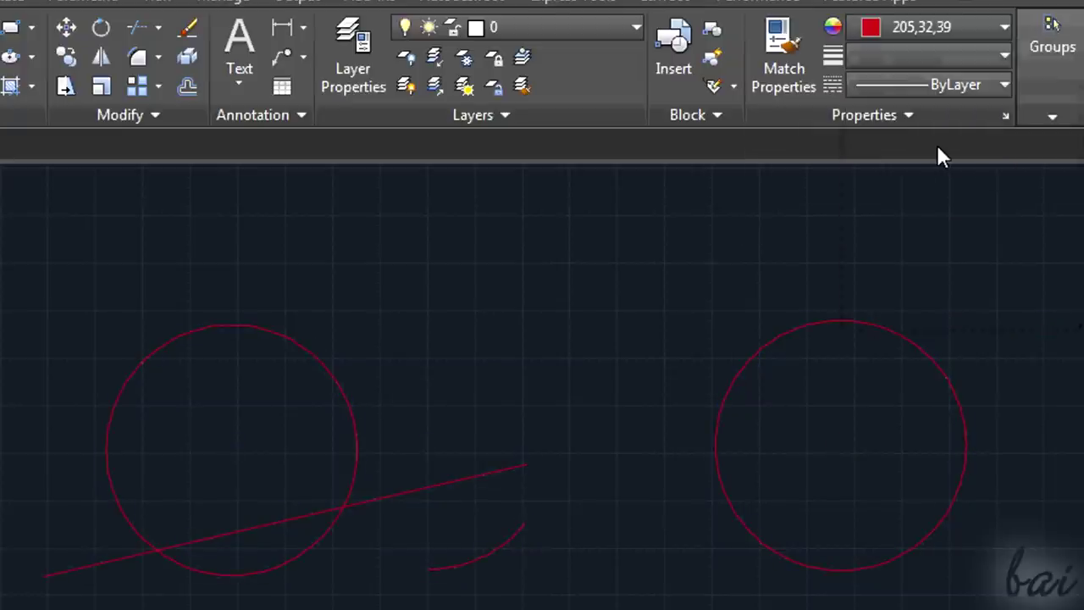
left_click(923, 27)
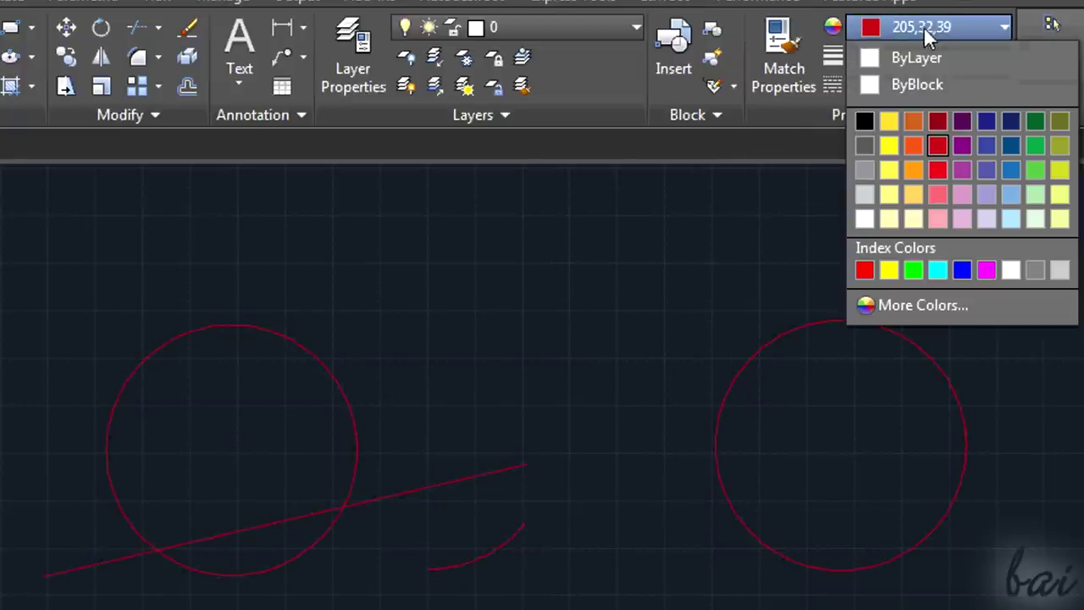
left_click(887, 146)
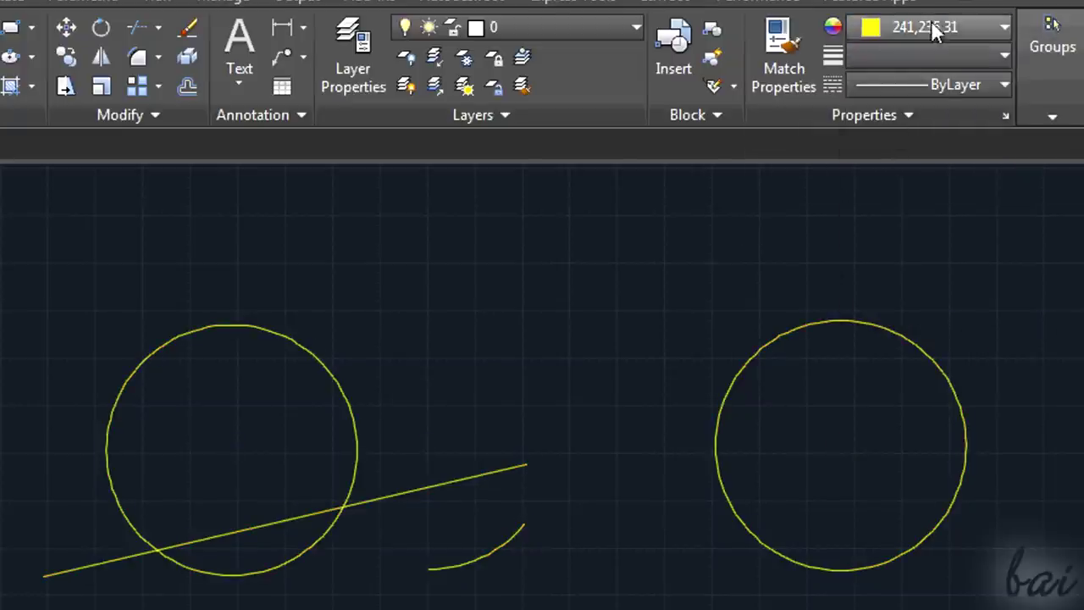
key("ctrl+z")
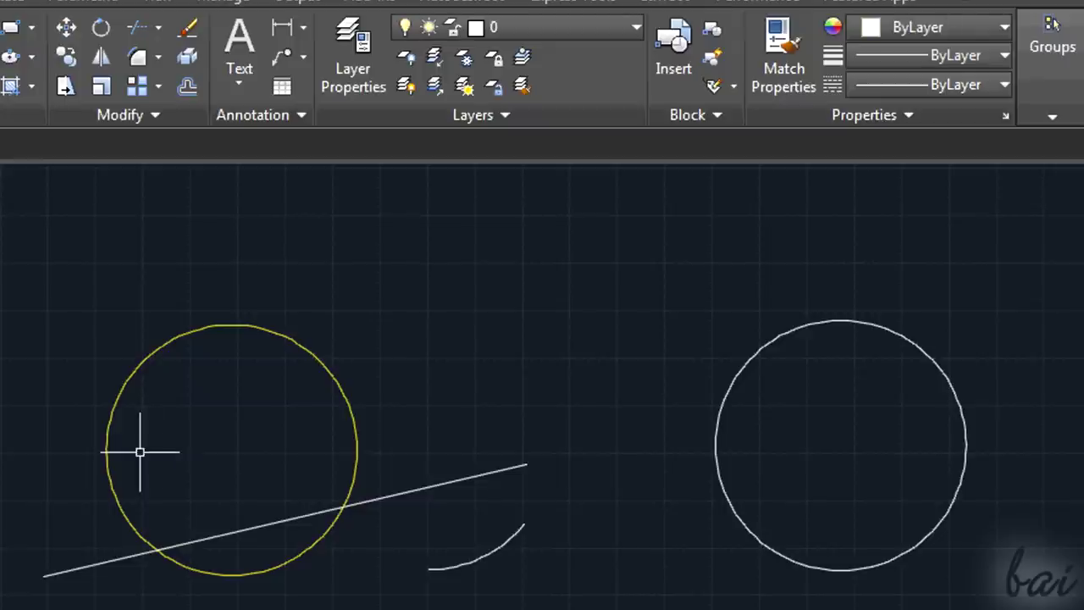
left_click(295, 340)
left_click(425, 488)
- Add the arc and right circle to the selection, then remove the arc and line
left_click(470, 559)
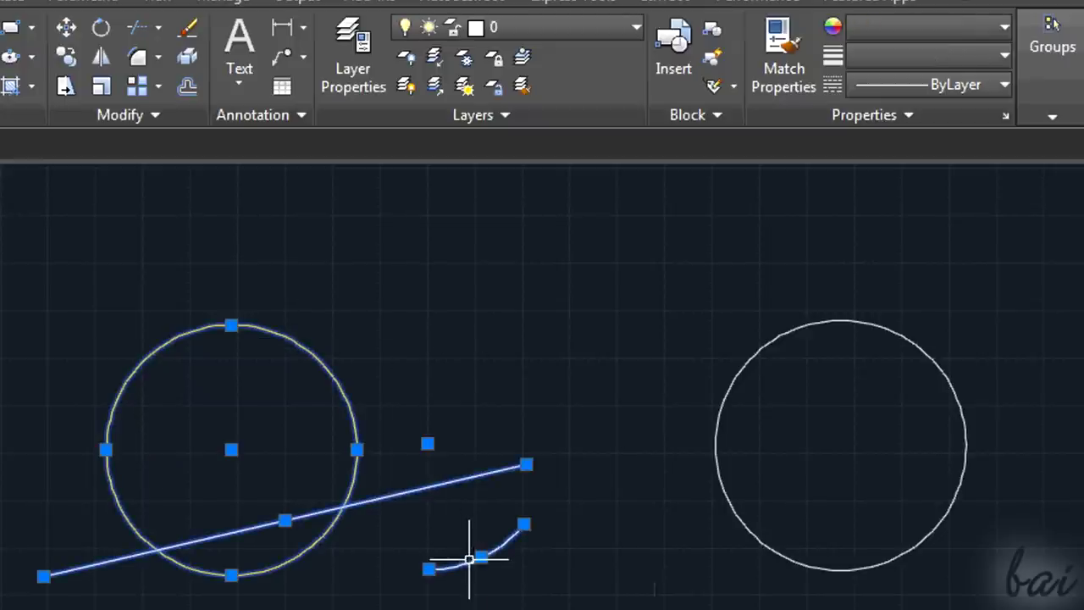
left_click(731, 380)
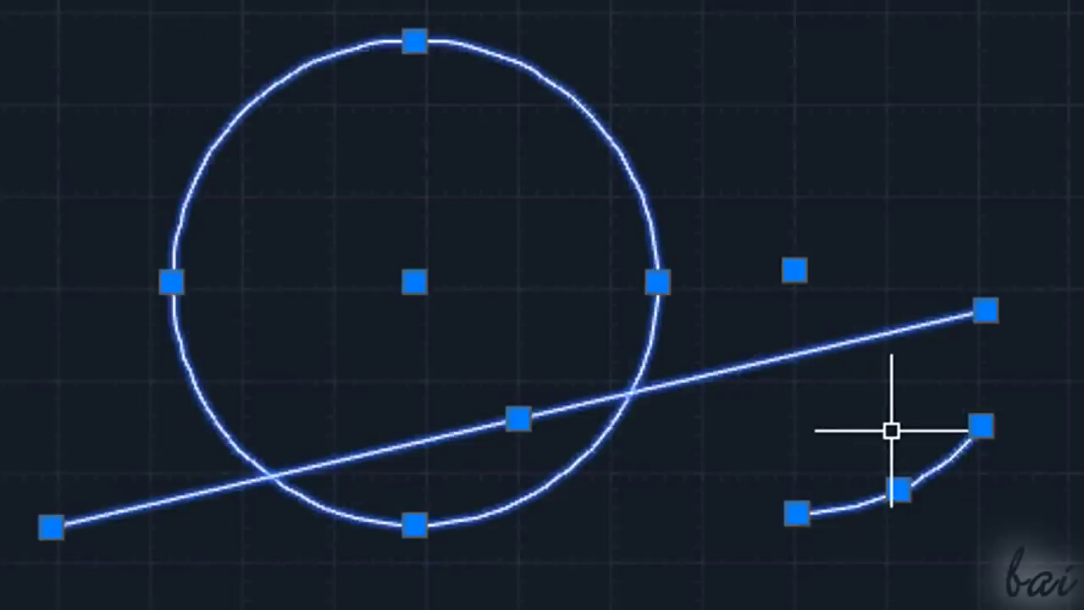
left_click(924, 479, "shift")
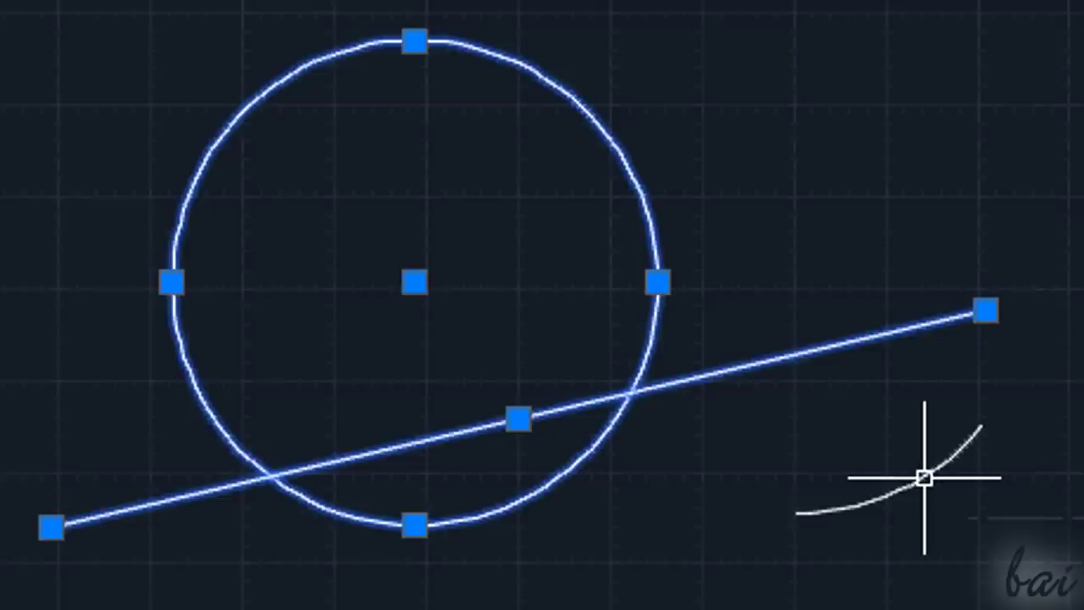
left_click(849, 346, "shift")
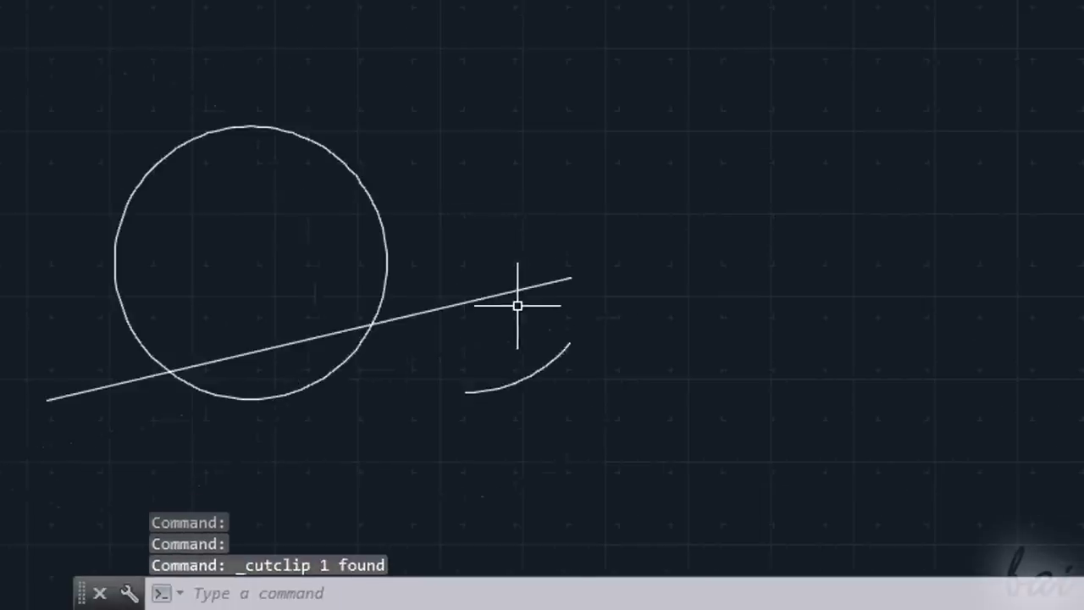
- Move the line up and to the right by its midpoint grip, and drop the arc down-left
left_click(513, 298)
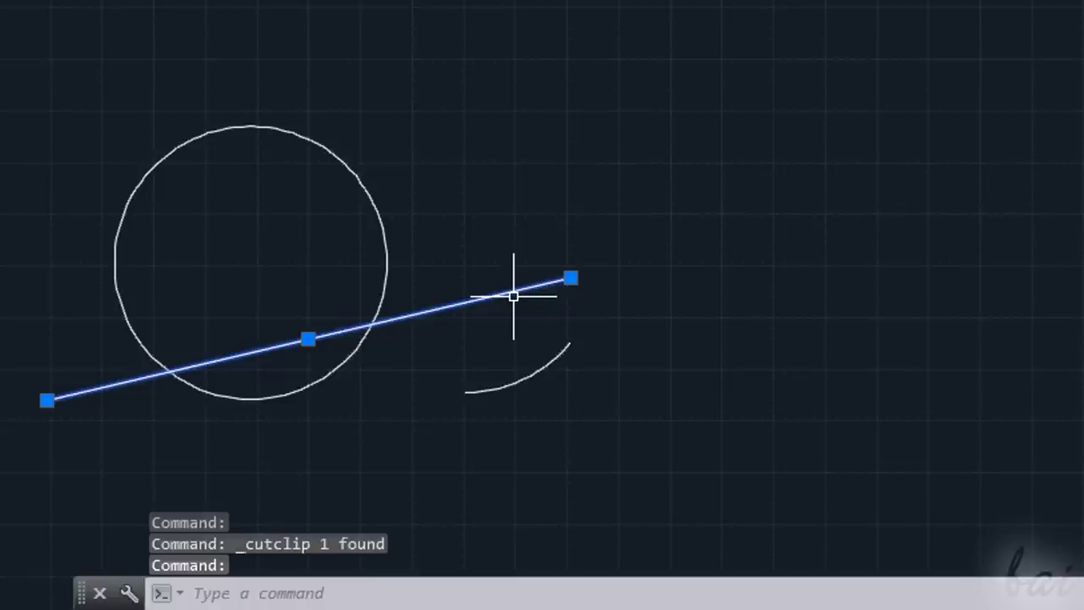
left_click(309, 338)
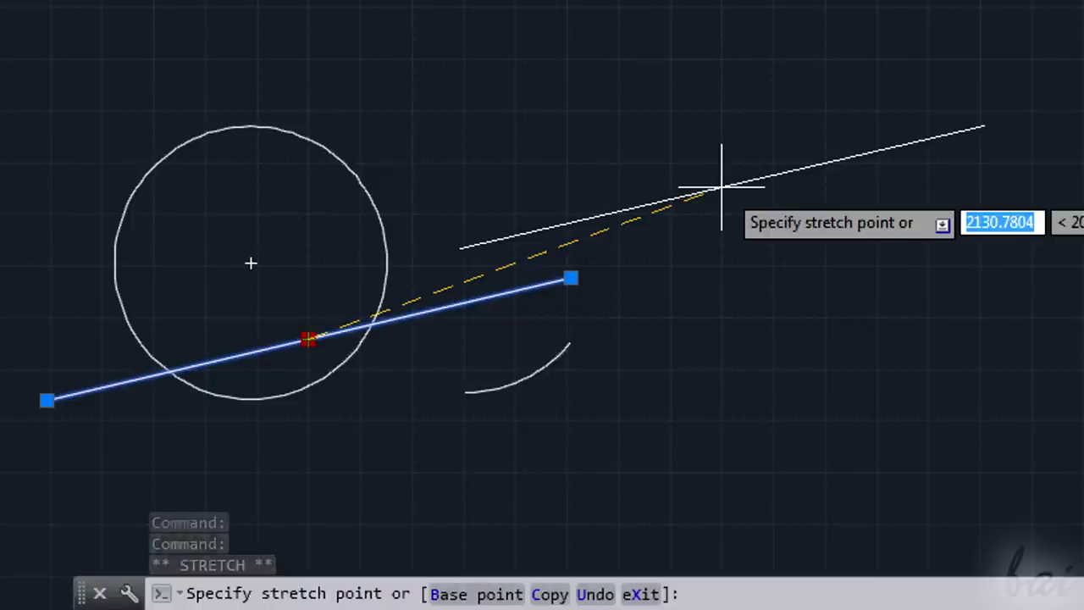
left_click(722, 185)
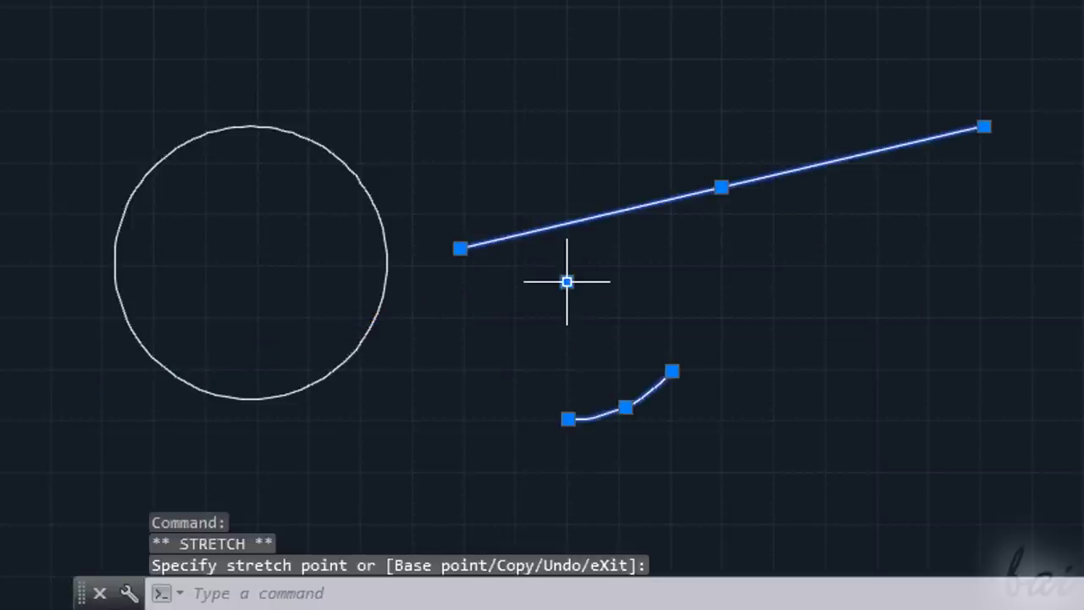
left_click(496, 305)
key("Escape")
- Move the left circle up and to the left by its centre grip
left_click(381, 312)
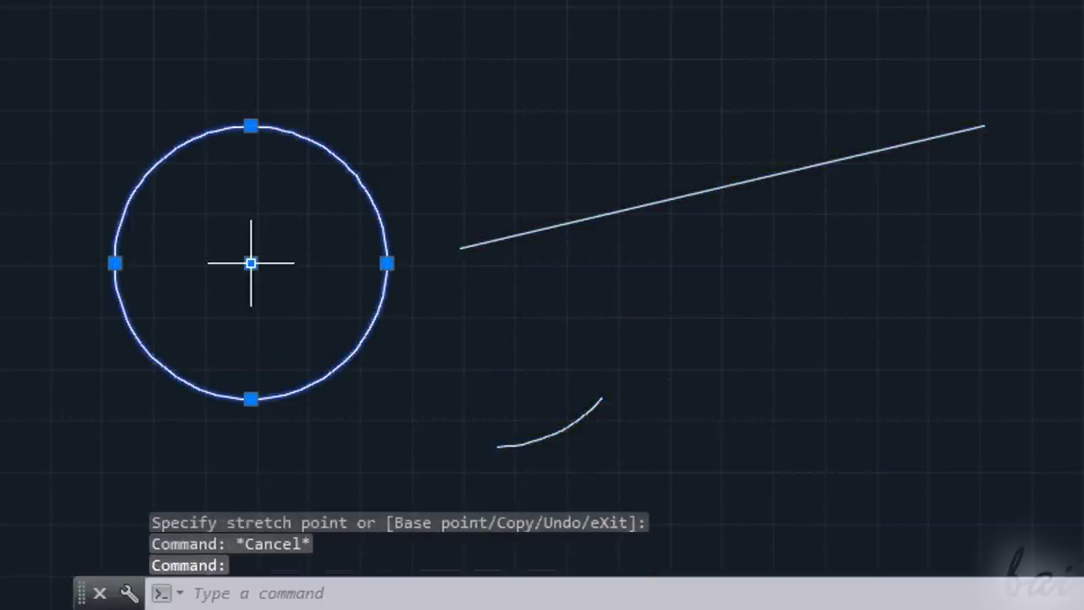
left_click(251, 263)
left_click(171, 217)
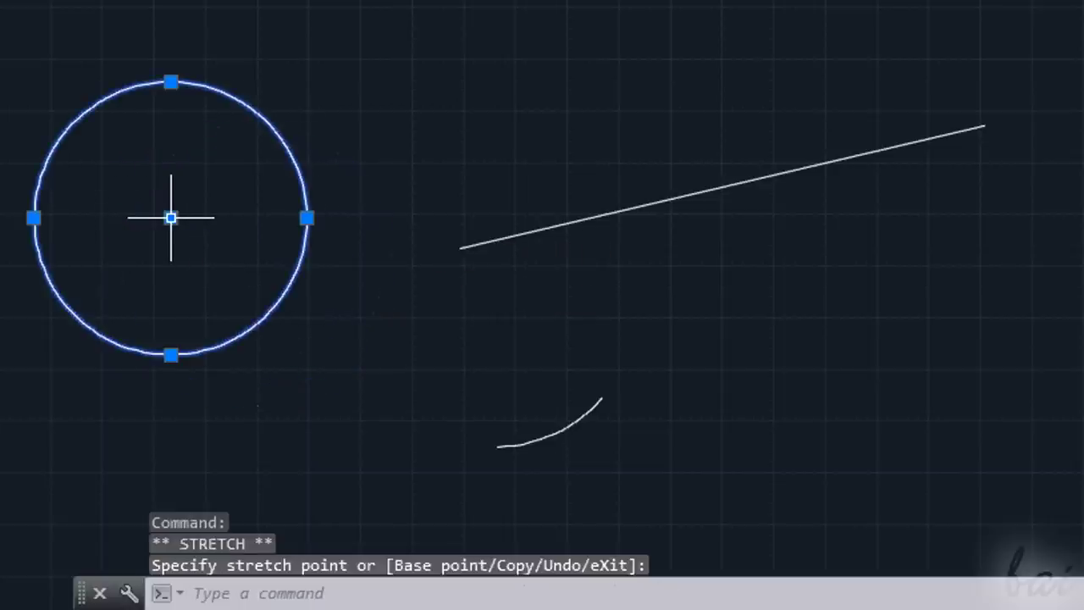
key("Escape")
- Stretch the line's left end up-left and the arc's upper end up to a snapped point
left_click(634, 207)
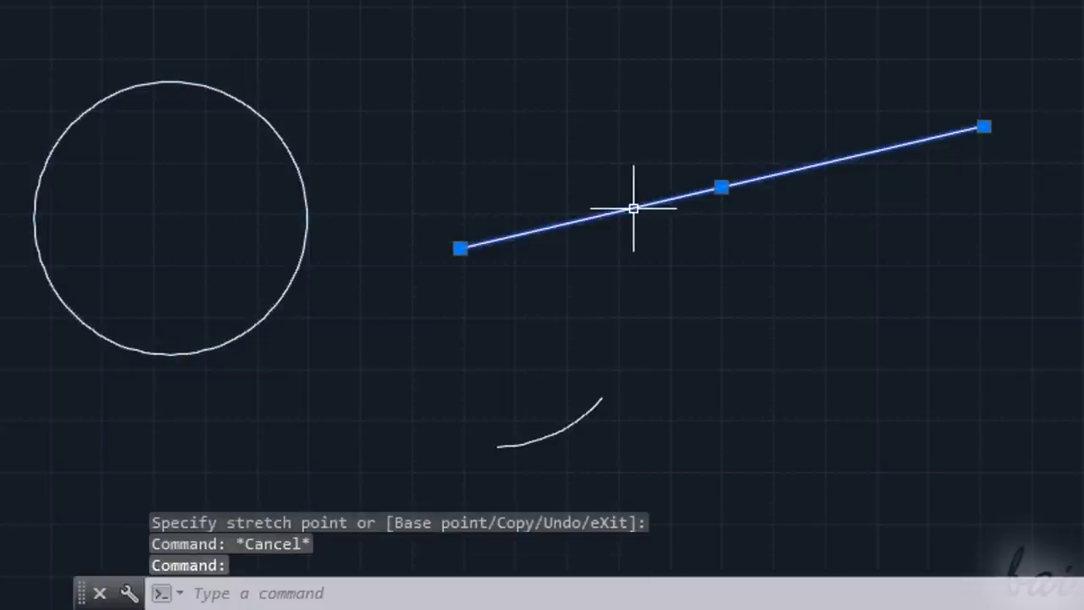
left_click(458, 248)
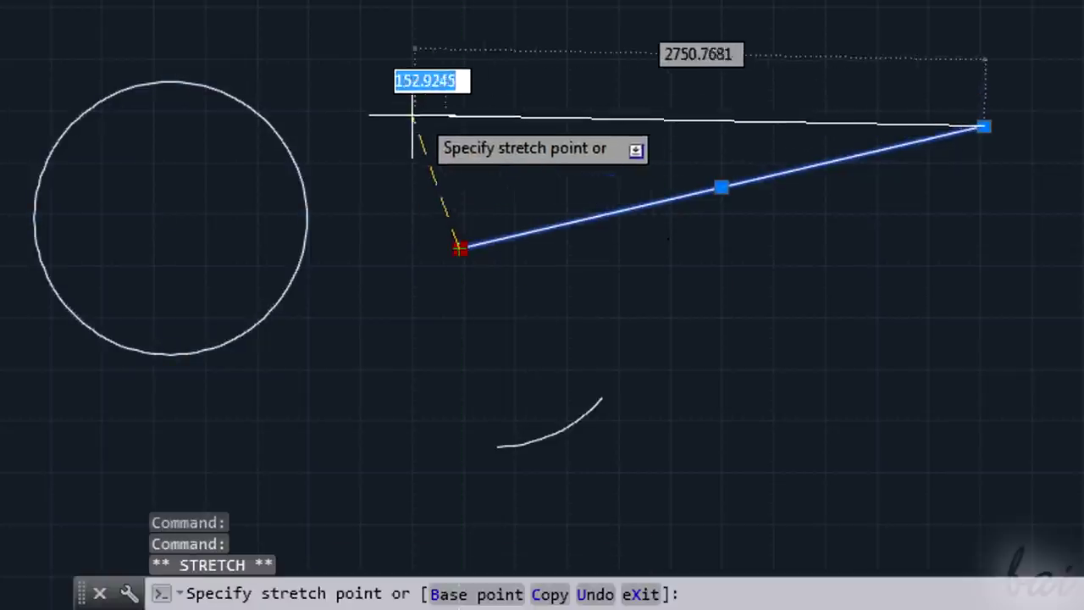
left_click(374, 202)
mouse_move(374, 202)
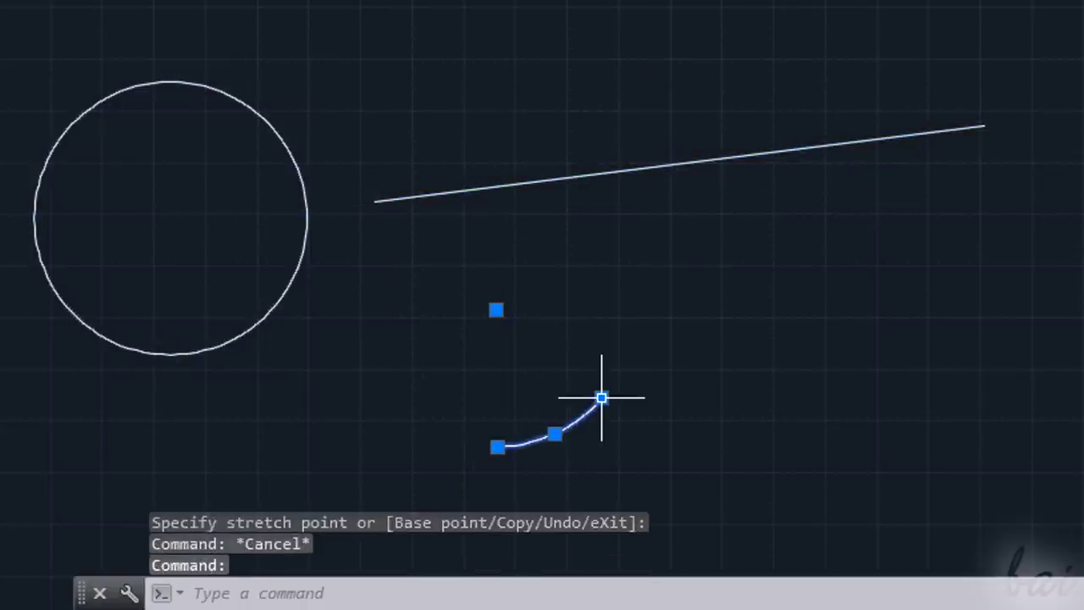
left_click(601, 397)
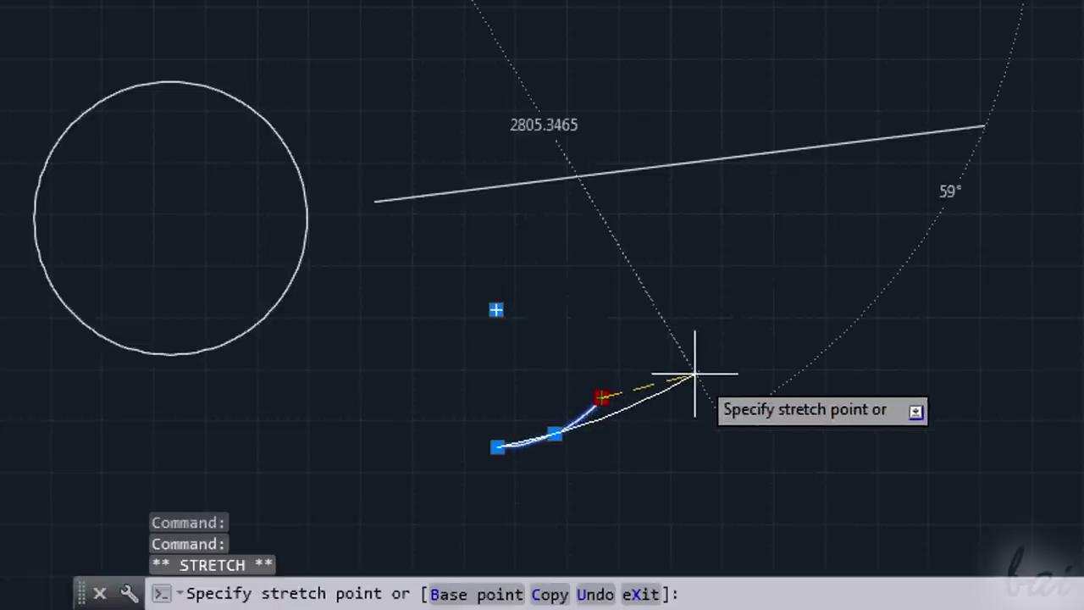
left_click(601, 316)
key("Escape")
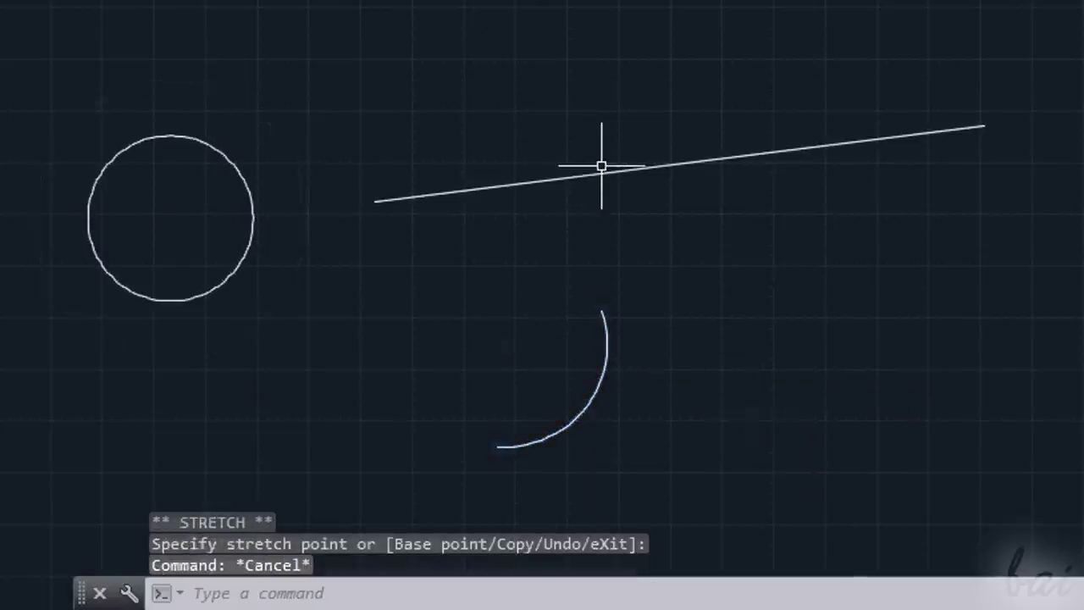
- Adjust the line's left endpoint, then stretch and lengthen the arc upward into a semicircle
left_click(578, 178)
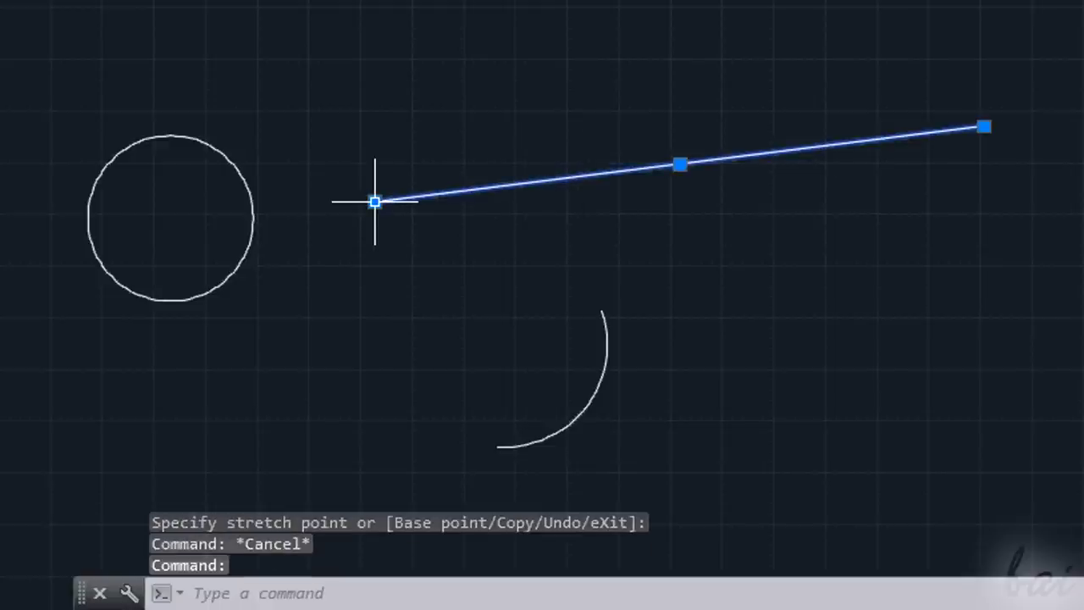
mouse_move(374, 203)
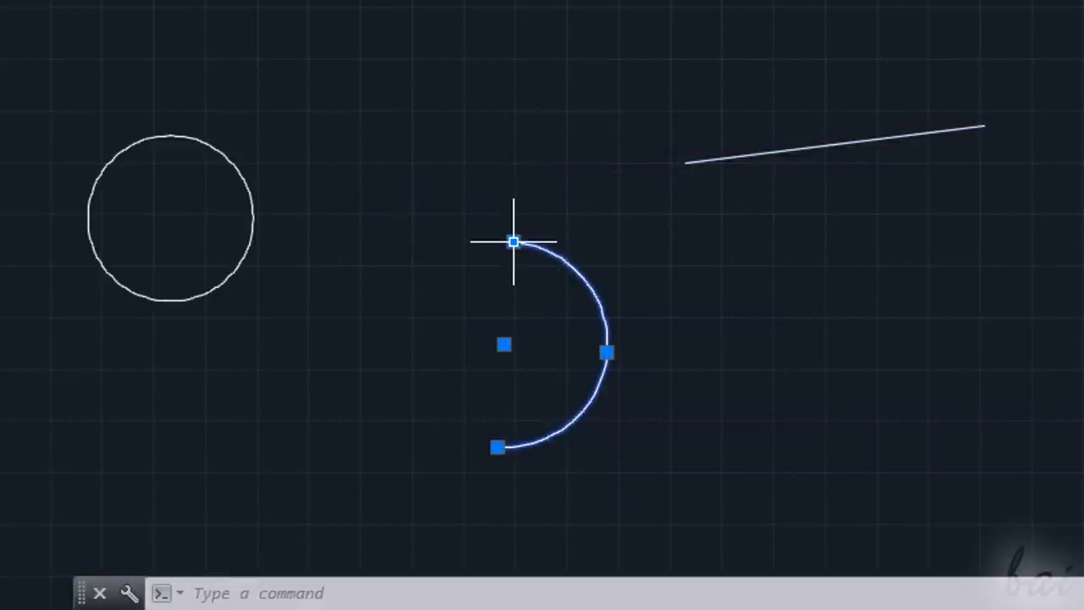
mouse_move(514, 243)
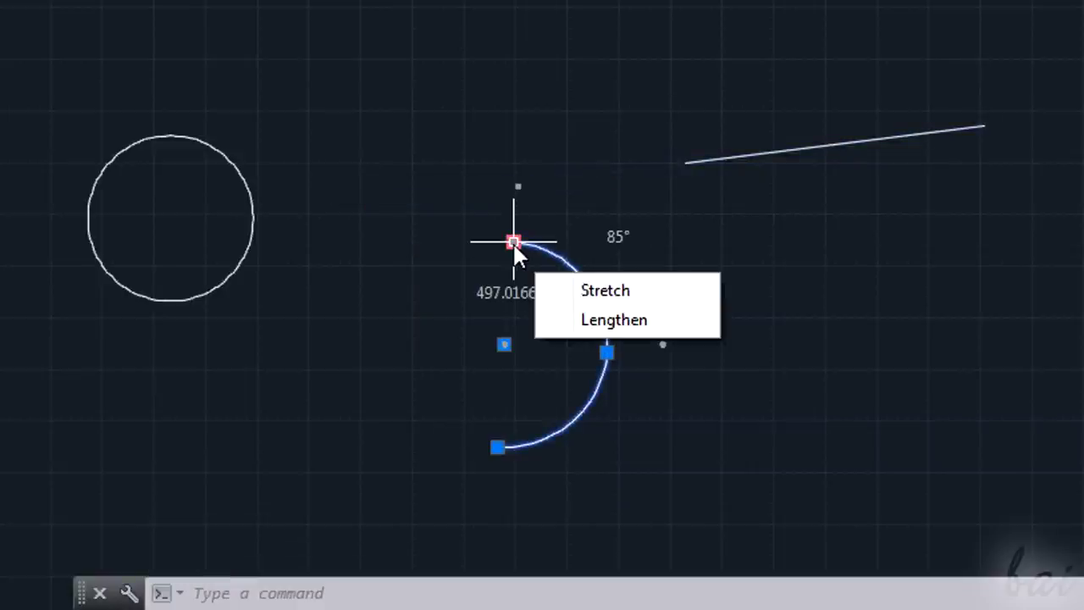
left_click(564, 279)
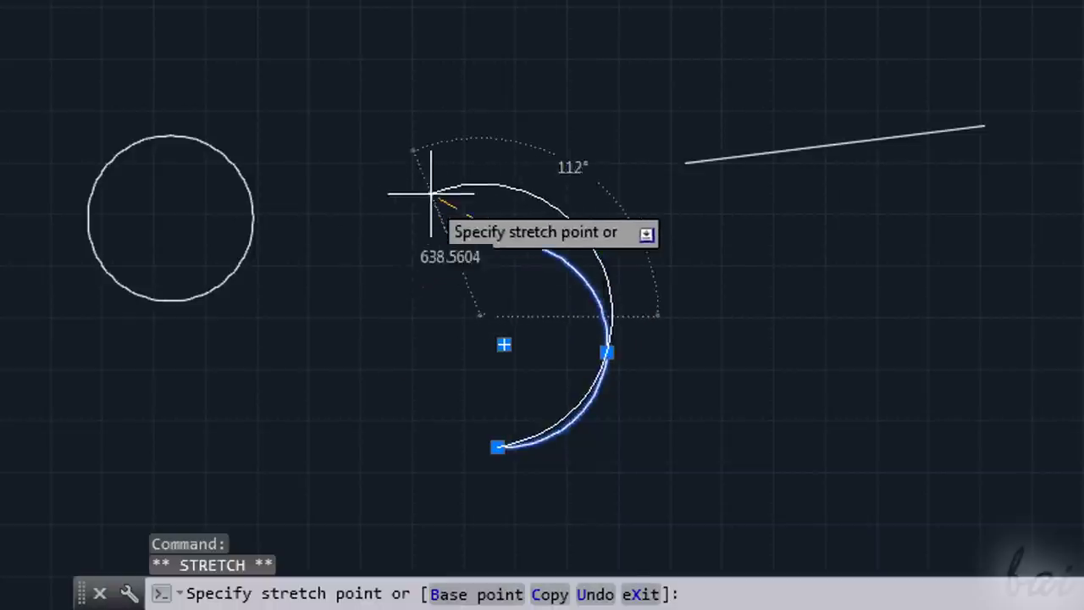
left_click(610, 312)
mouse_move(602, 311)
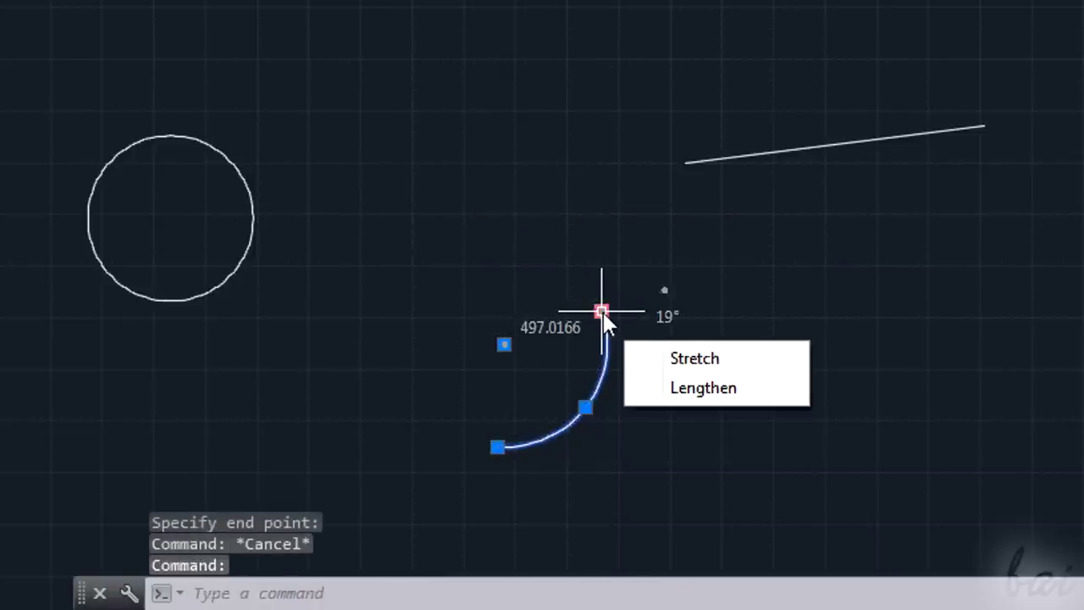
left_click(708, 390)
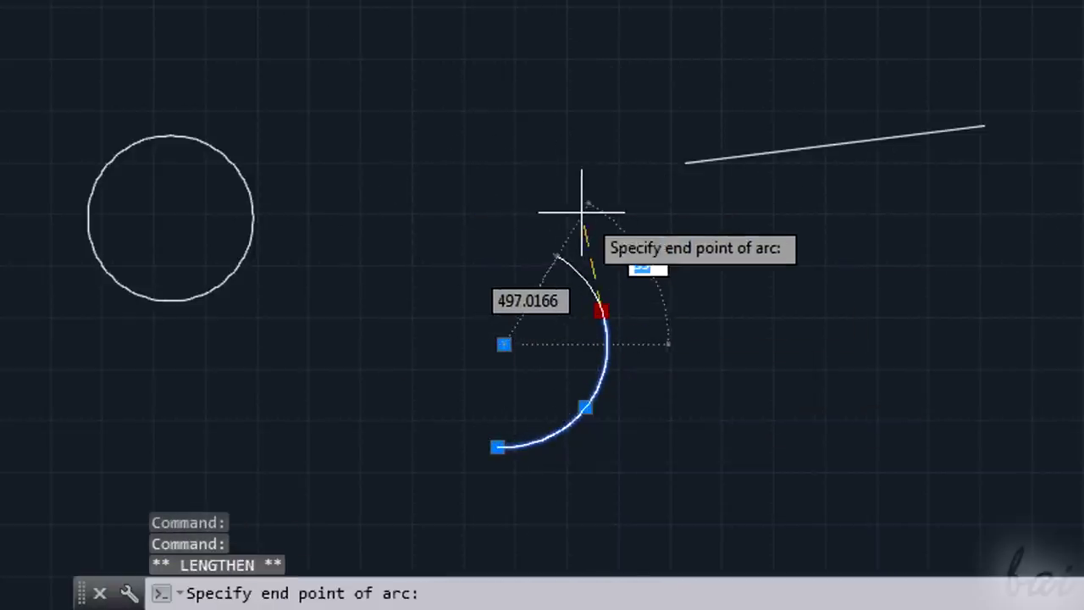
left_click(525, 121)
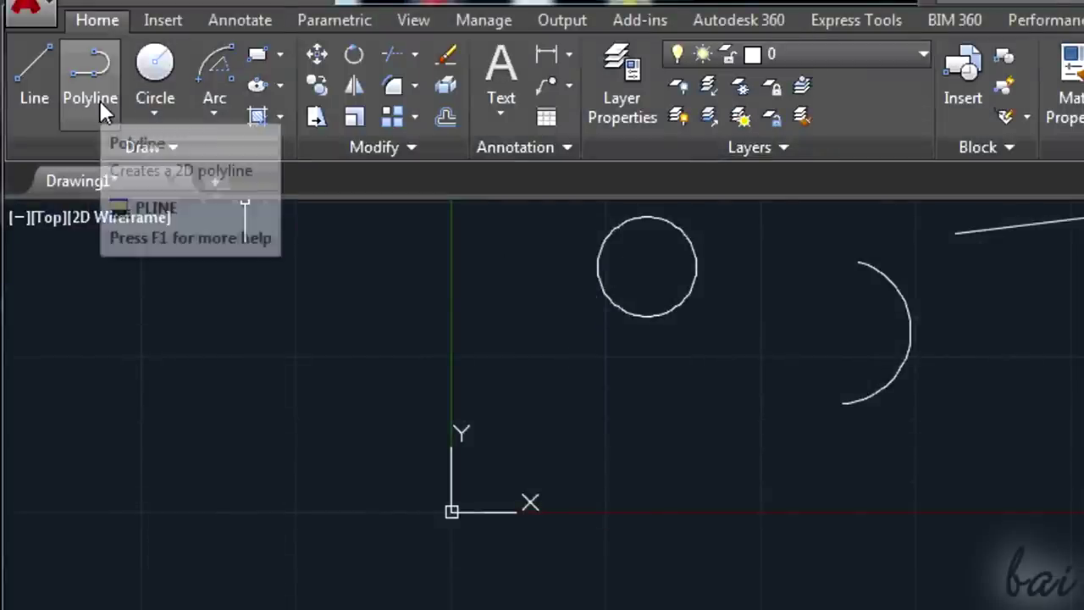
- Draw the four-sided polyline and reposition its bottom-right and bottom-left corners
left_click(100, 101)
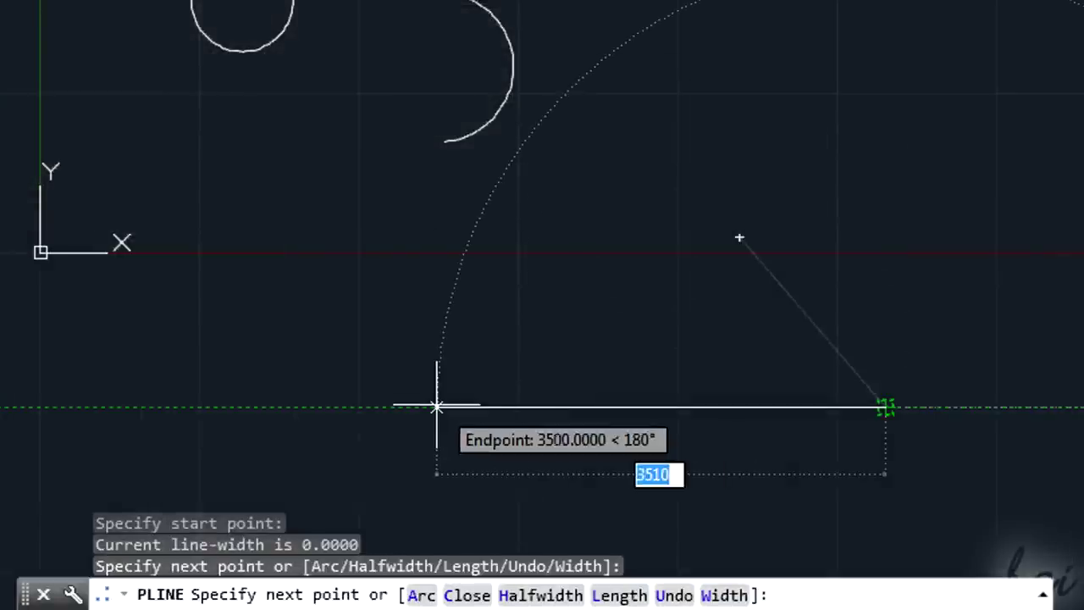
left_click(437, 407)
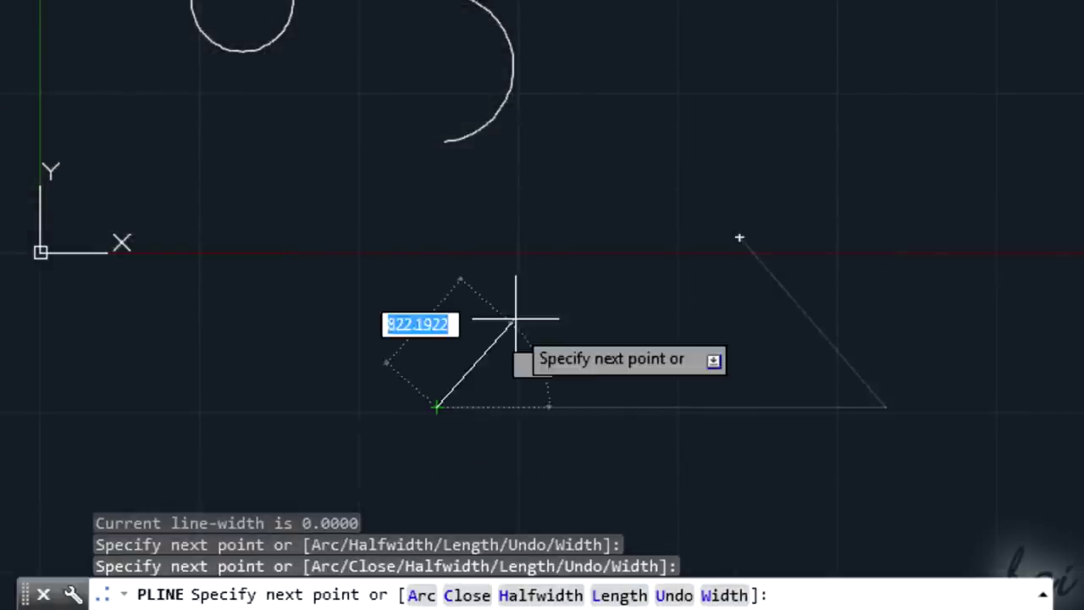
left_click(557, 271)
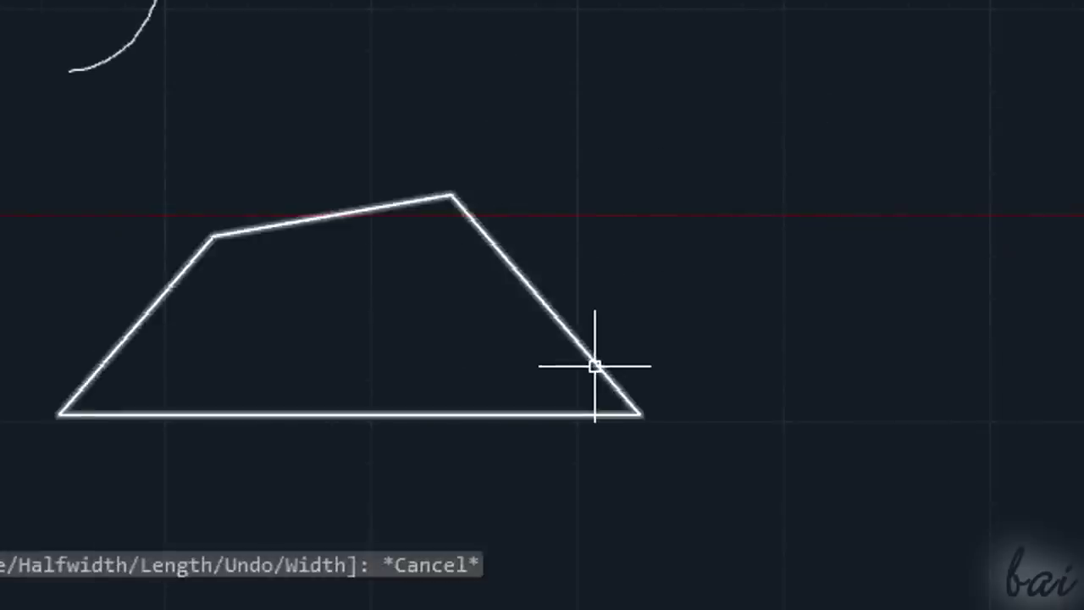
left_click(595, 368)
left_click(638, 414)
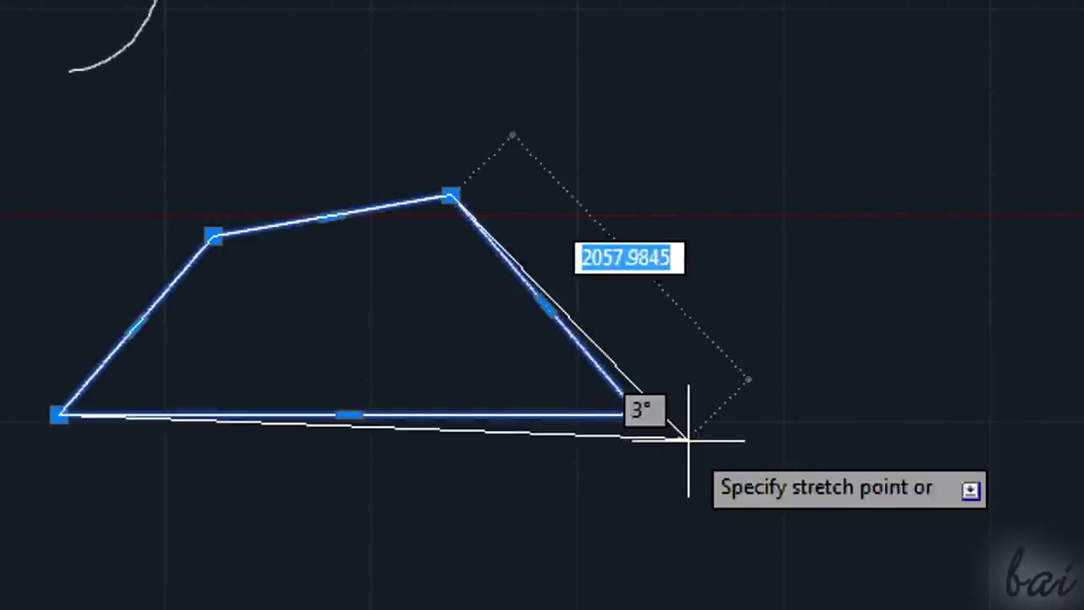
left_click(742, 370)
left_click(60, 414)
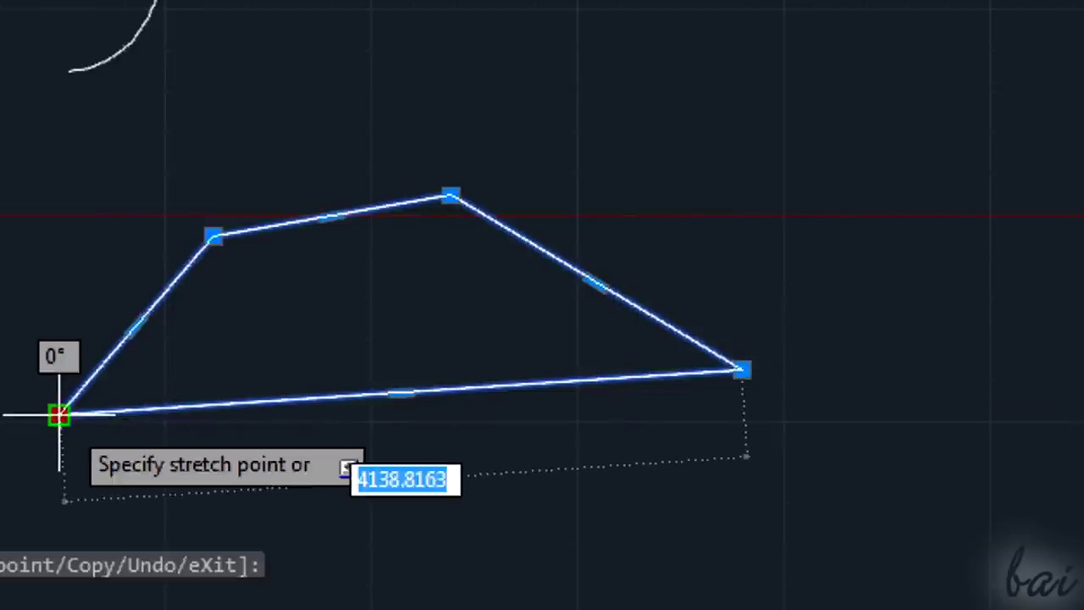
left_click(221, 378)
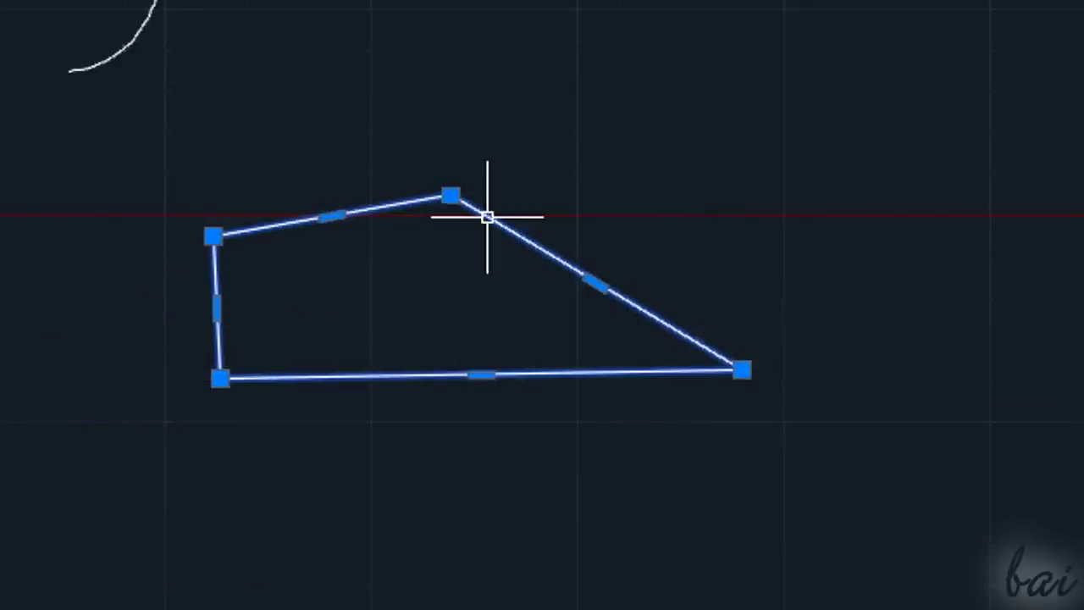
- Convert the sloping right side to an outward arc and the left side to an inward arc
mouse_move(596, 283)
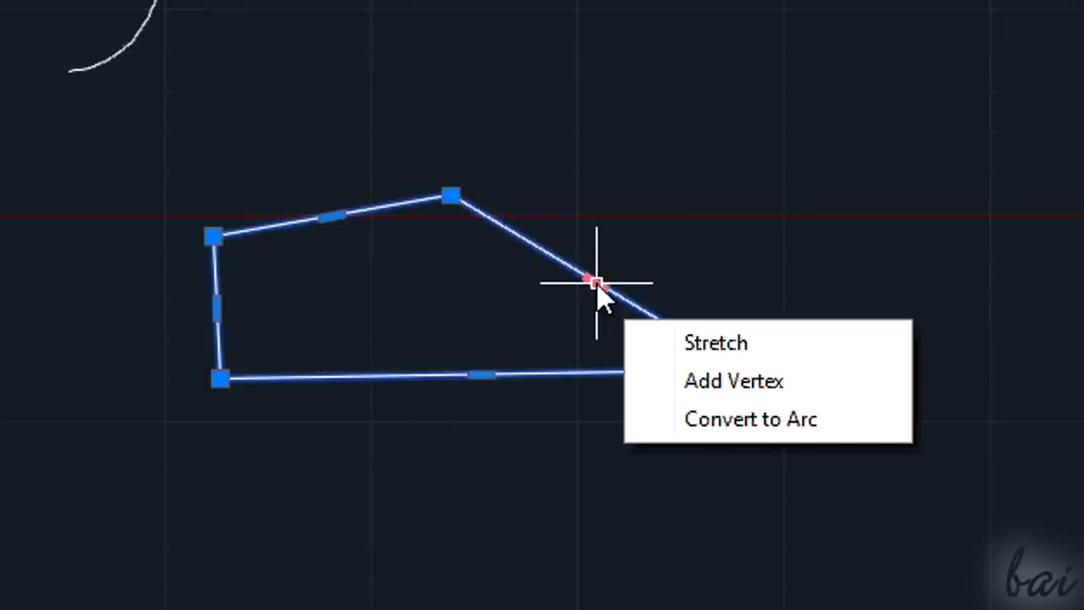
left_click(715, 415)
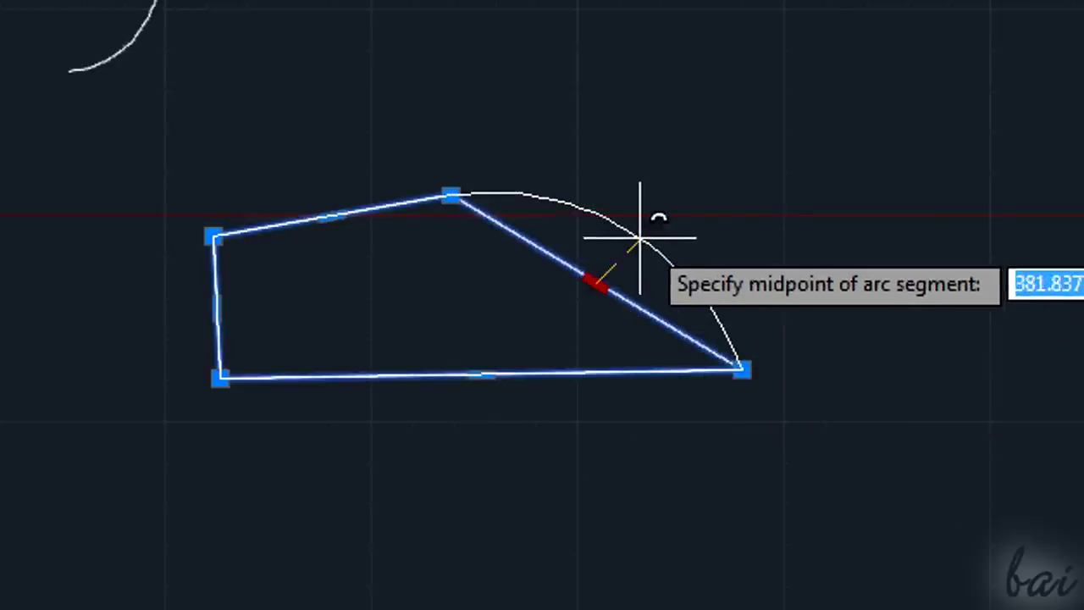
left_click(632, 233)
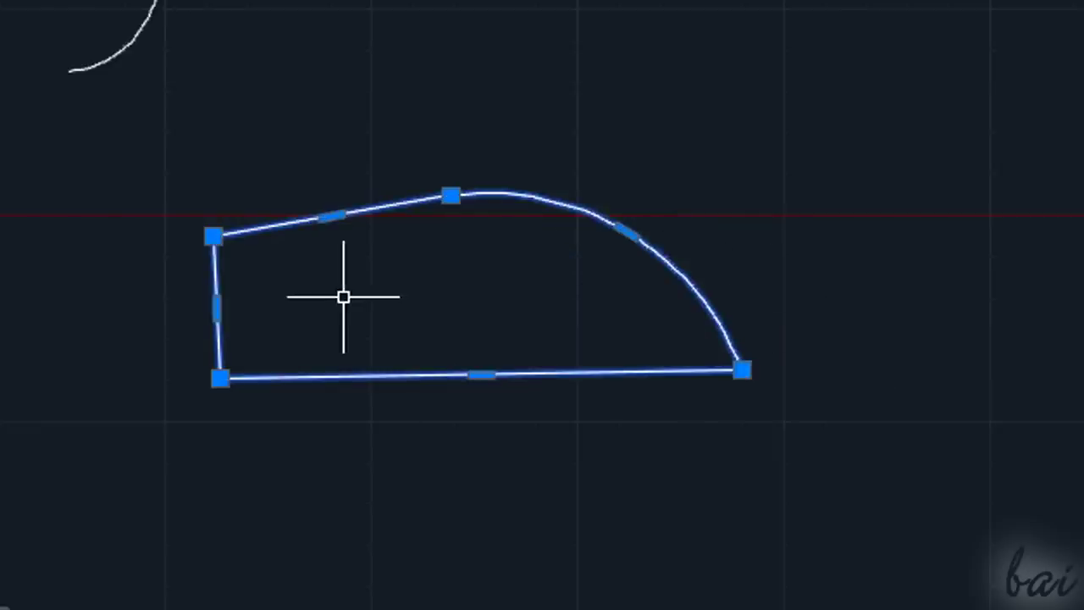
mouse_move(218, 309)
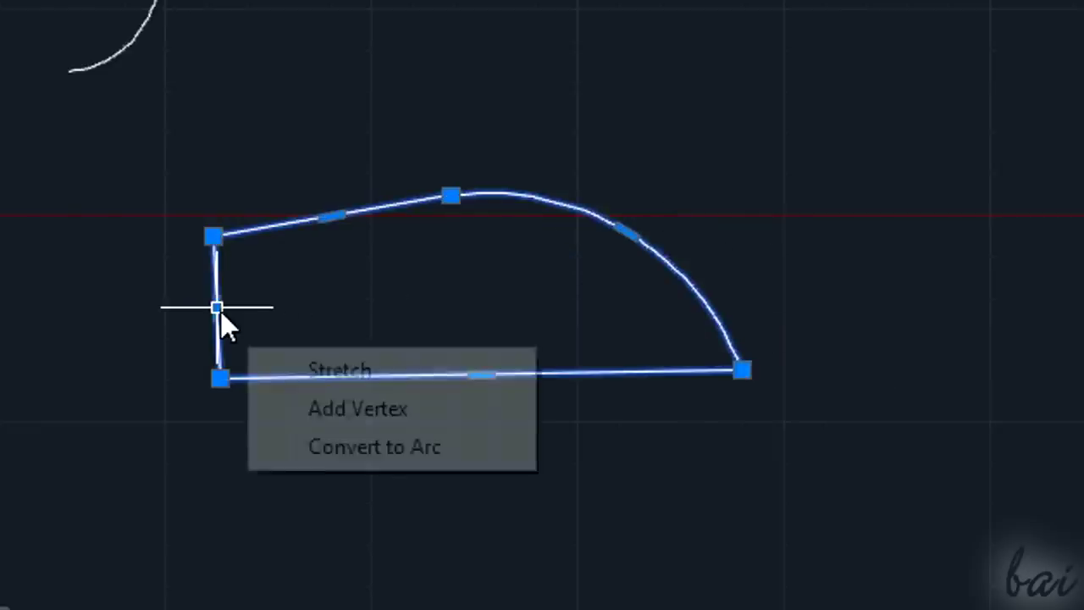
left_click(351, 445)
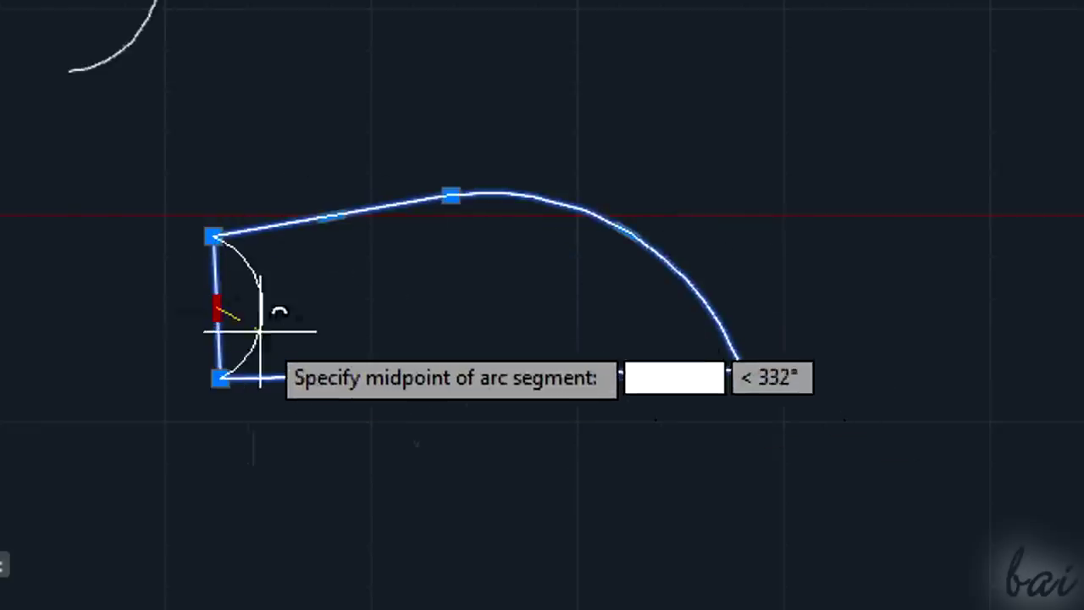
left_click(287, 333)
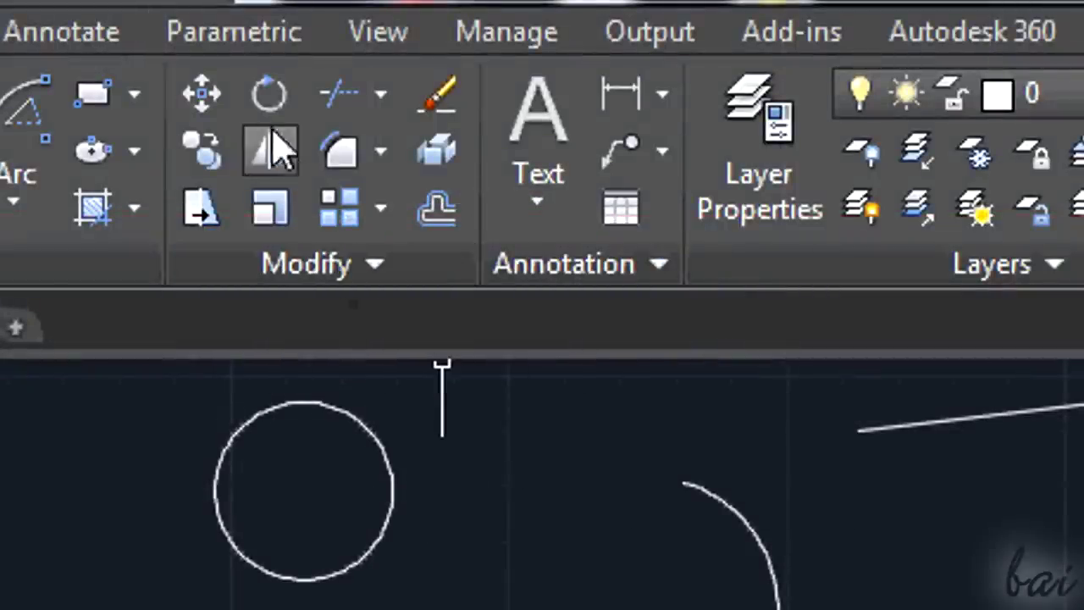
- Move the curved polyline shape twice, ending lower and further left beneath the sloped line
left_click(203, 100)
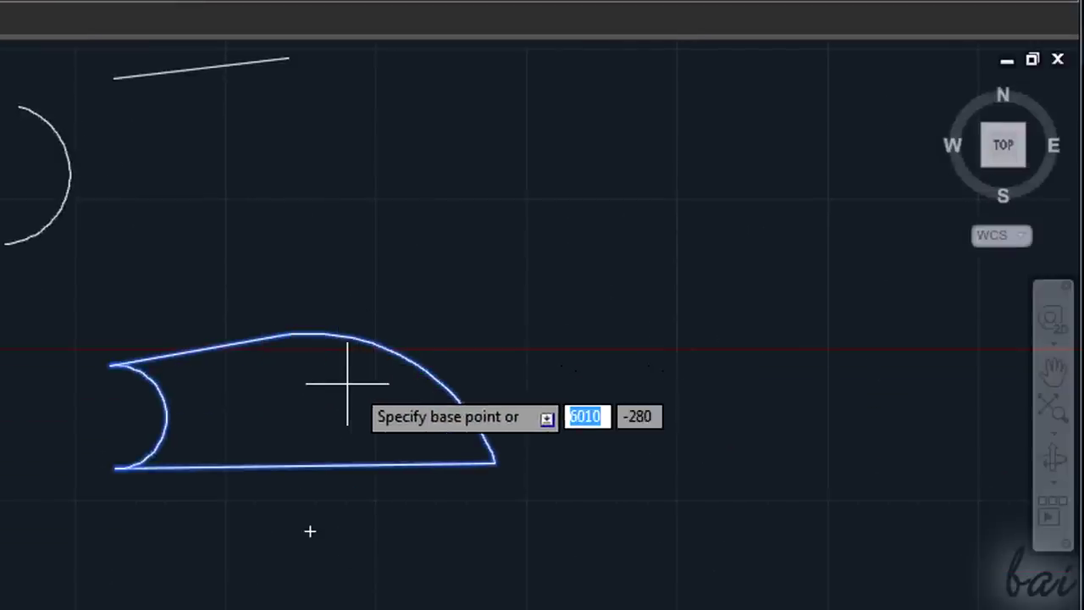
left_click(335, 392)
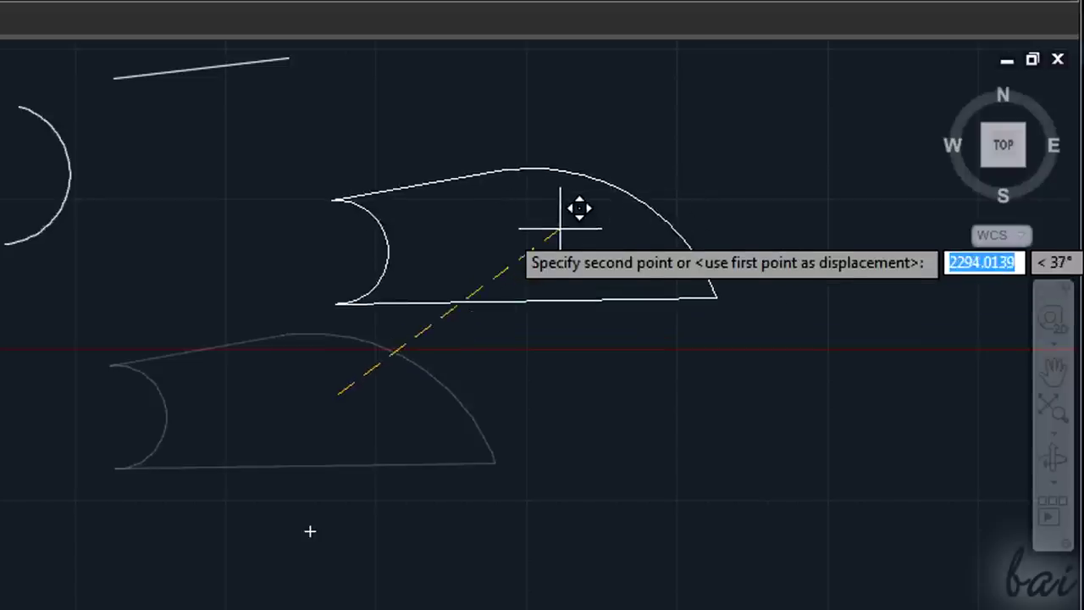
left_click(550, 258)
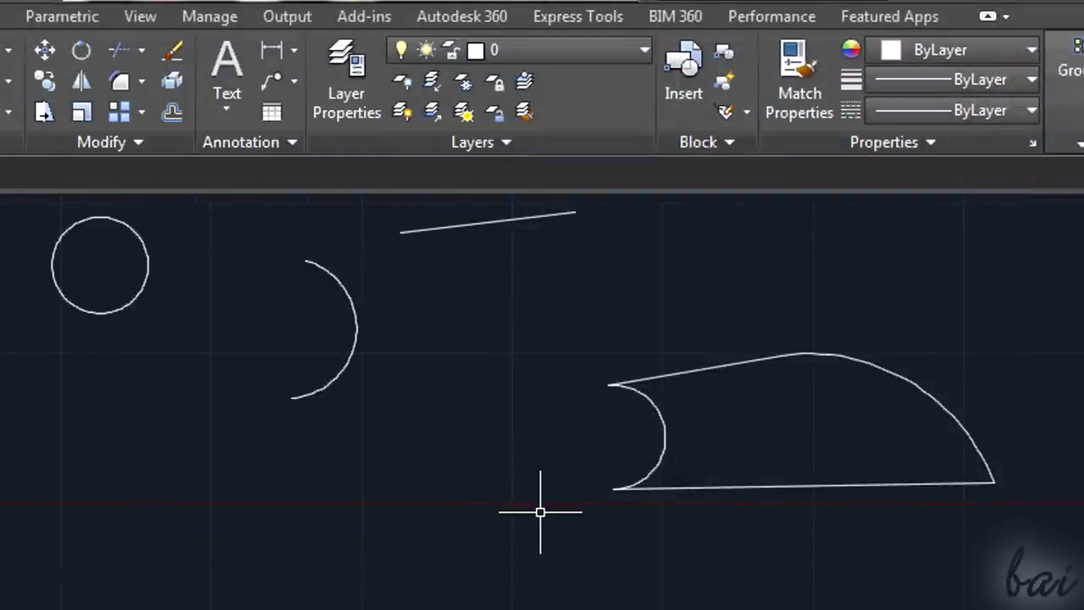
key("Return")
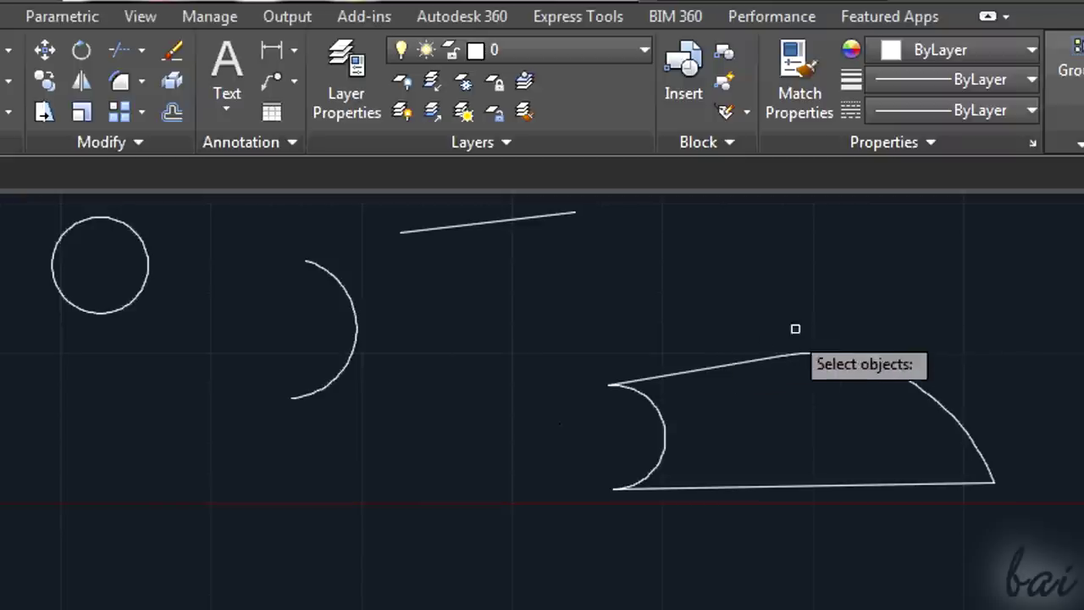
left_click(746, 364)
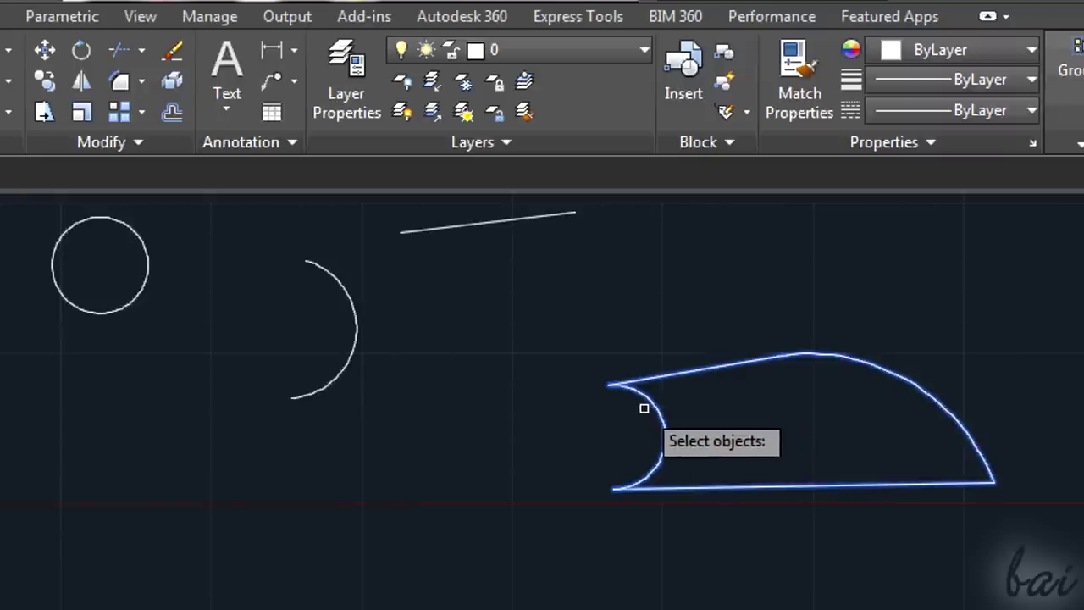
key("Return")
left_click(692, 421)
left_click(478, 517)
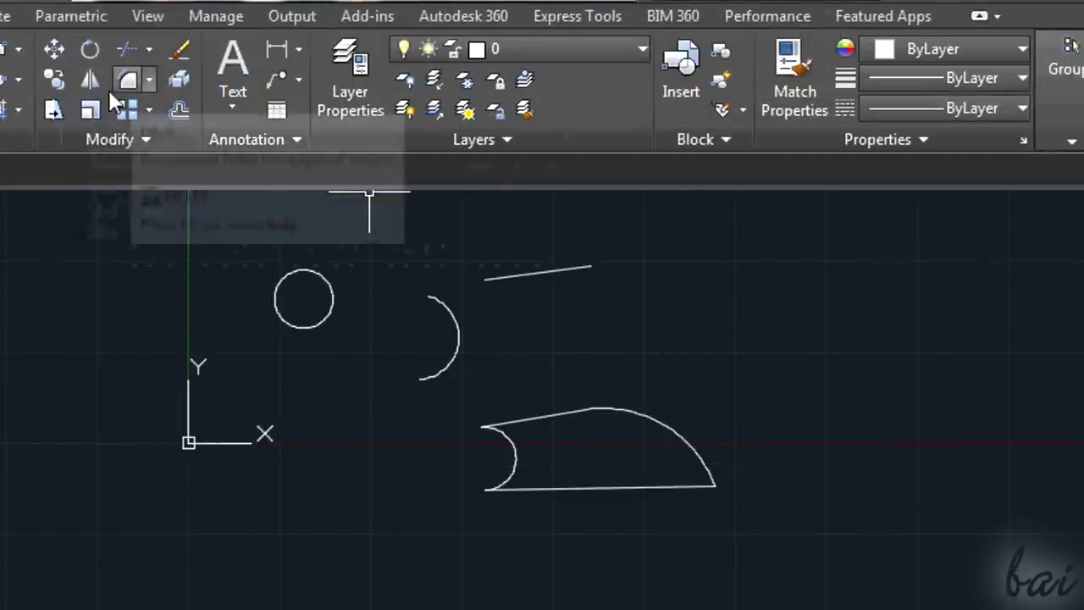
- Scale the curved shape by a factor of 2, then start rotating the circle, arc and line about a pivot
left_click(96, 114)
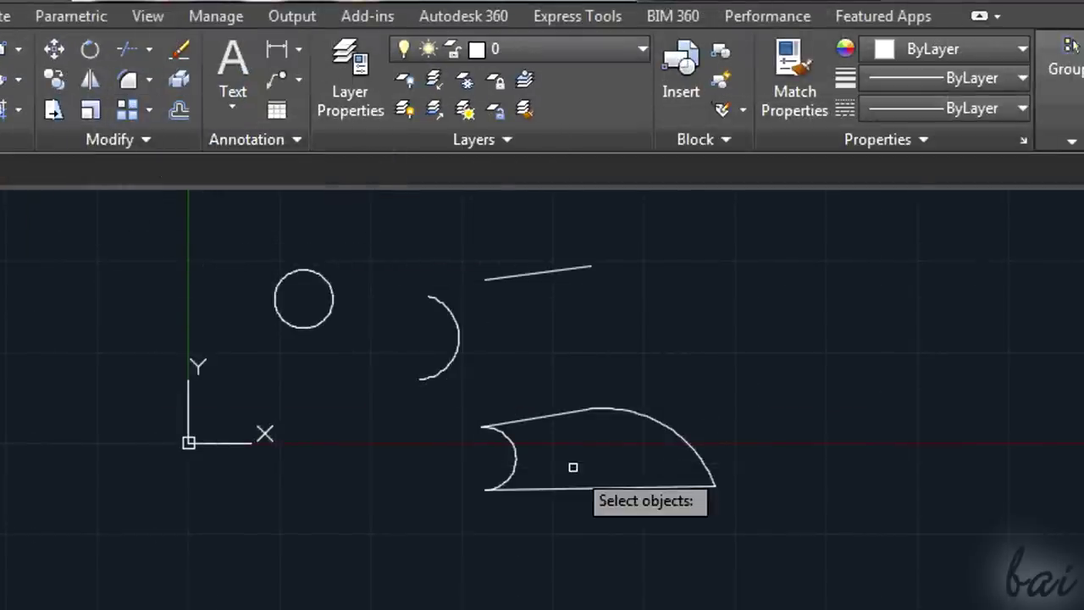
left_click(622, 413)
key("Return")
left_click(657, 427)
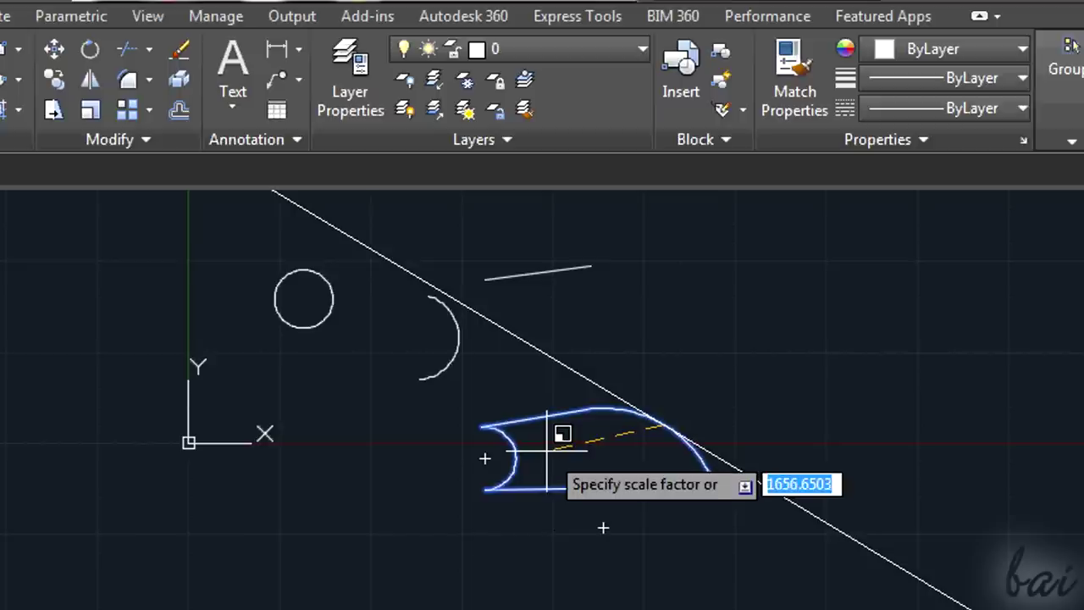
type("2")
key("Return")
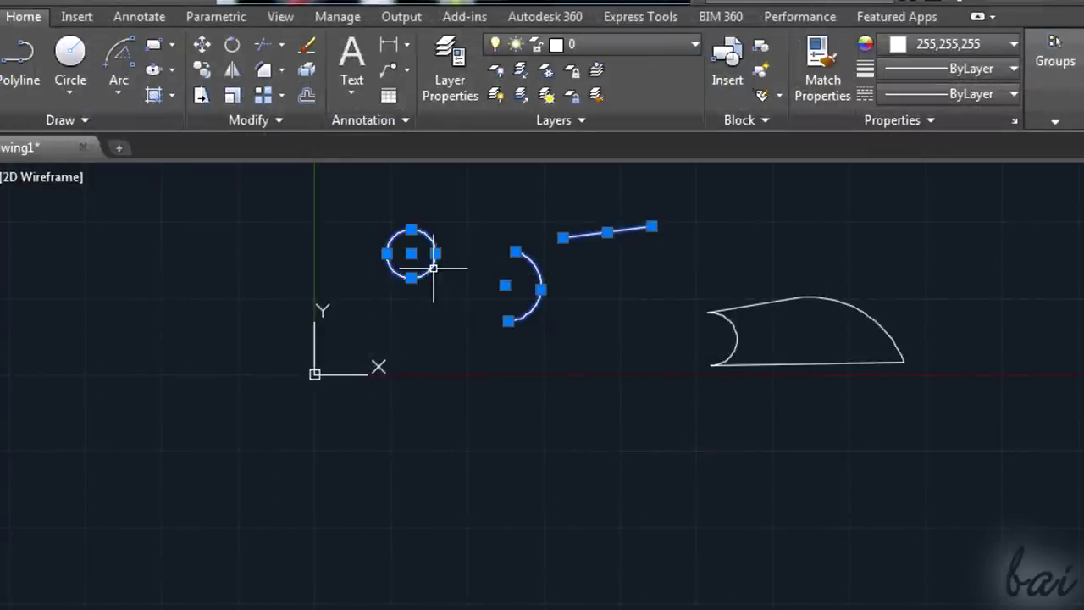
left_click(231, 44)
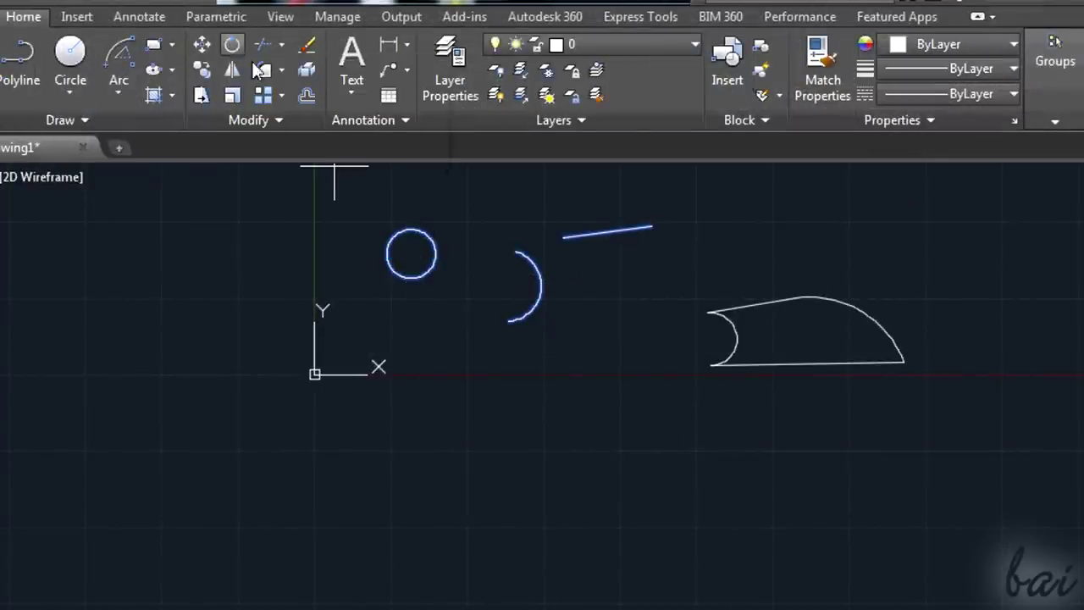
left_click(464, 399)
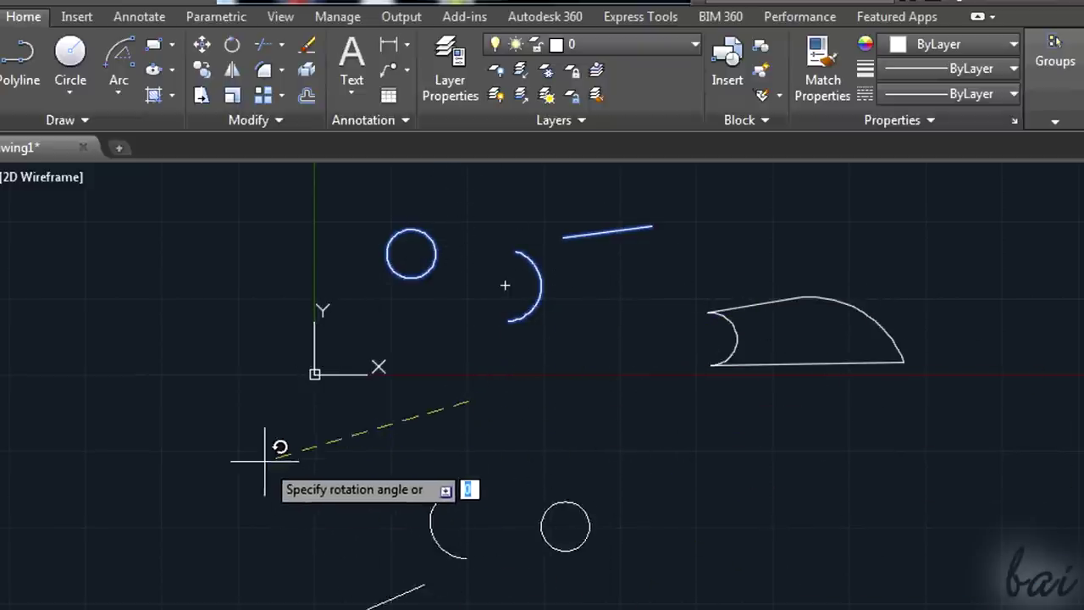
- Set the rotation angle, then continue a polyline with an arc segment to an upper endpoint
left_click(252, 399)
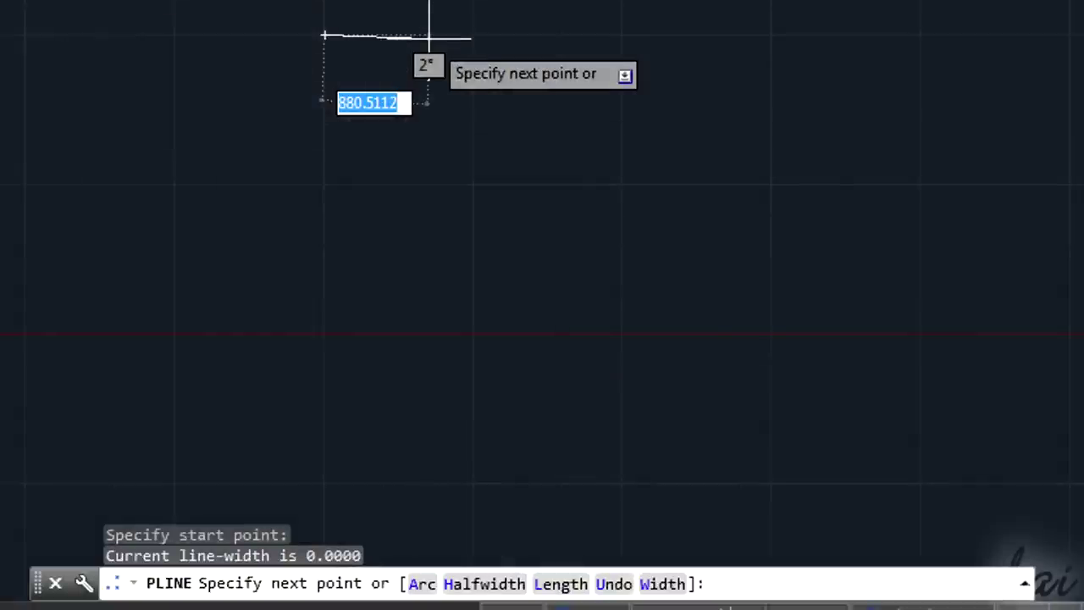
key("Down")
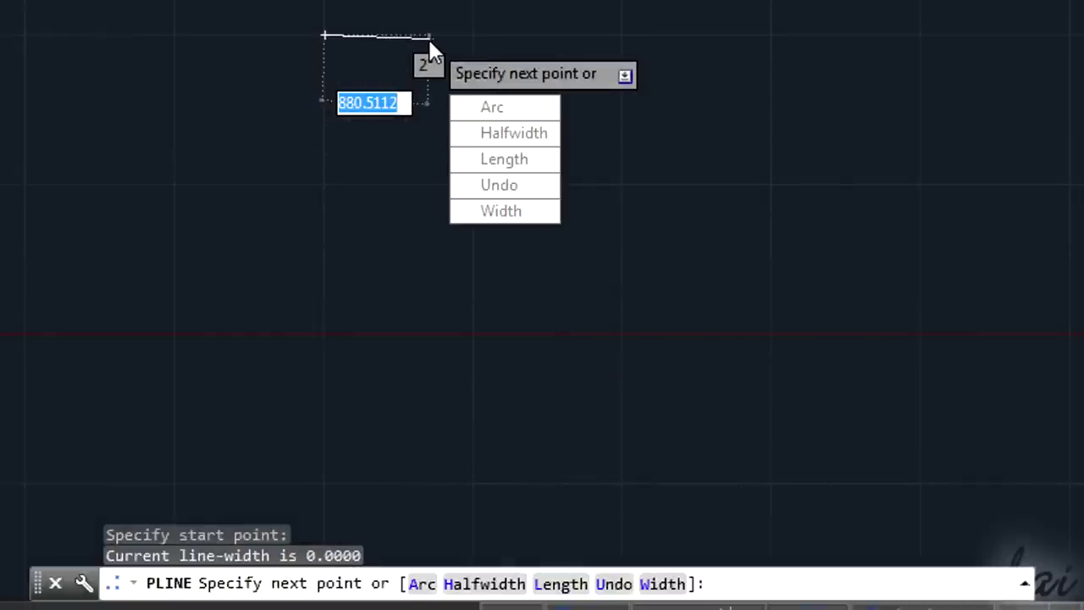
key("Down")
key("Return")
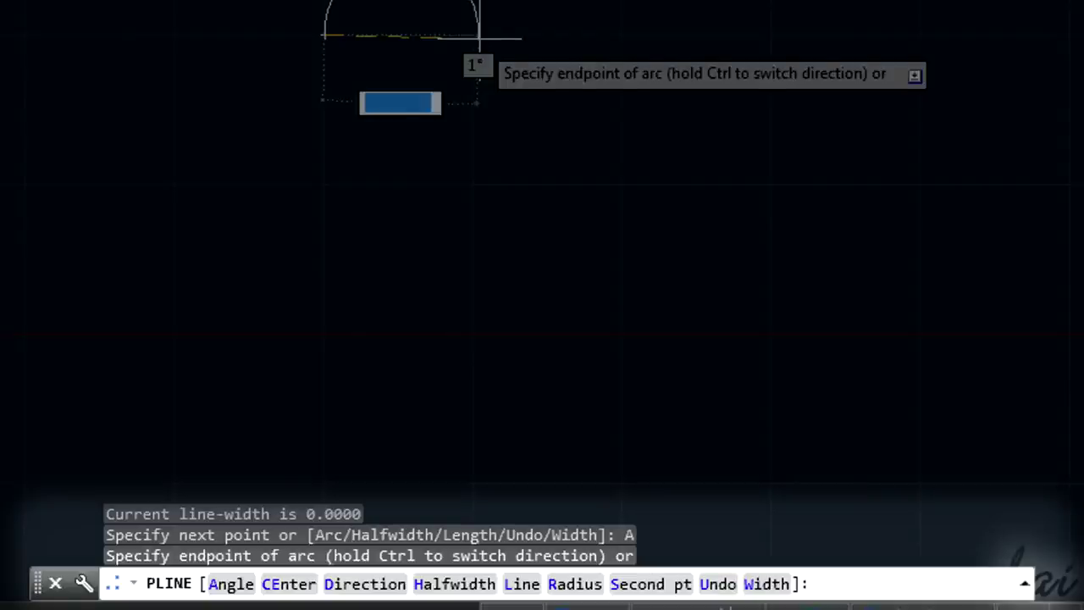
left_click(475, 35)
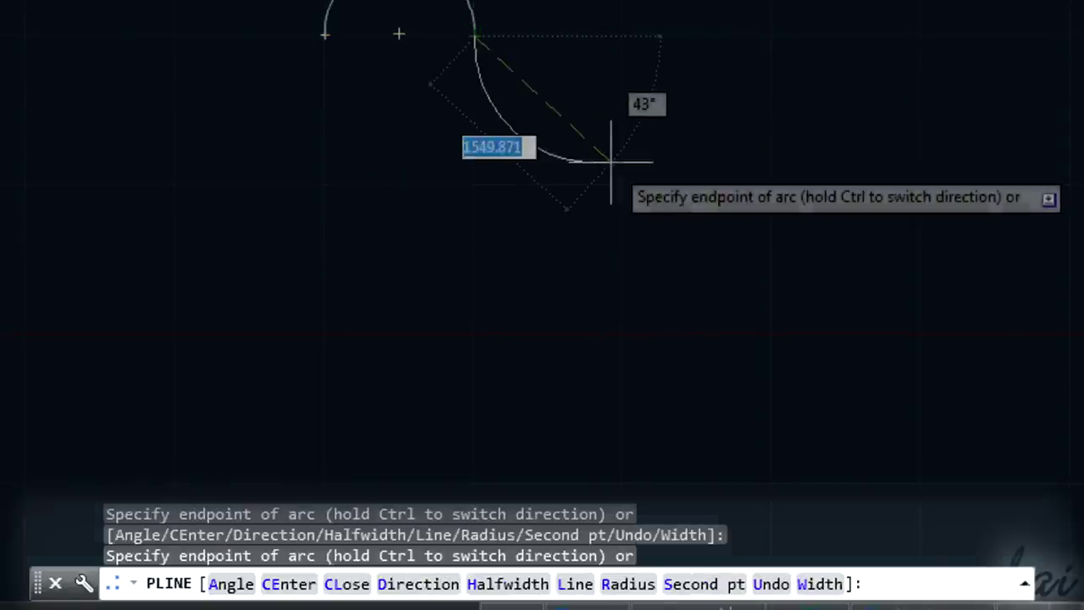
- Switch the polyline back to straight segments and place the next point
key("Down")
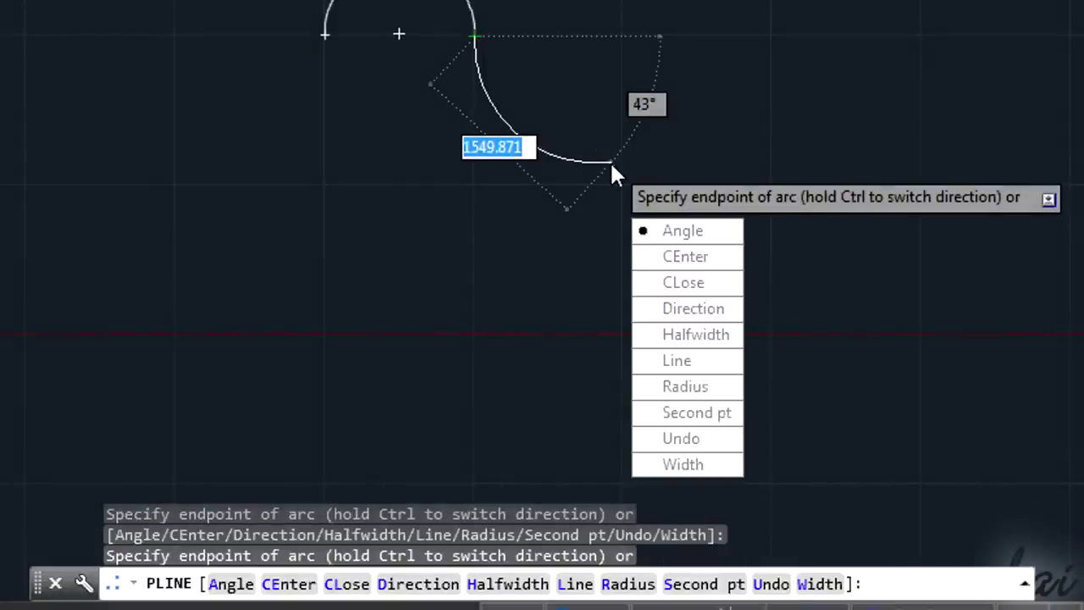
key("Down")
key("Down")
key("Down")
key("Down")
key("Down")
key("Return")
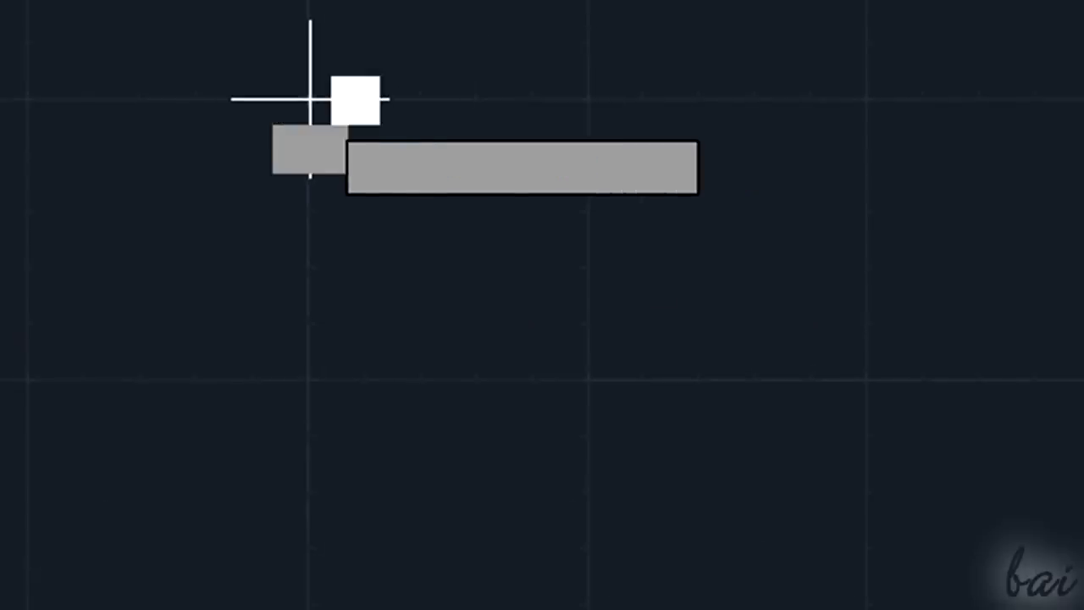
left_click(310, 99)
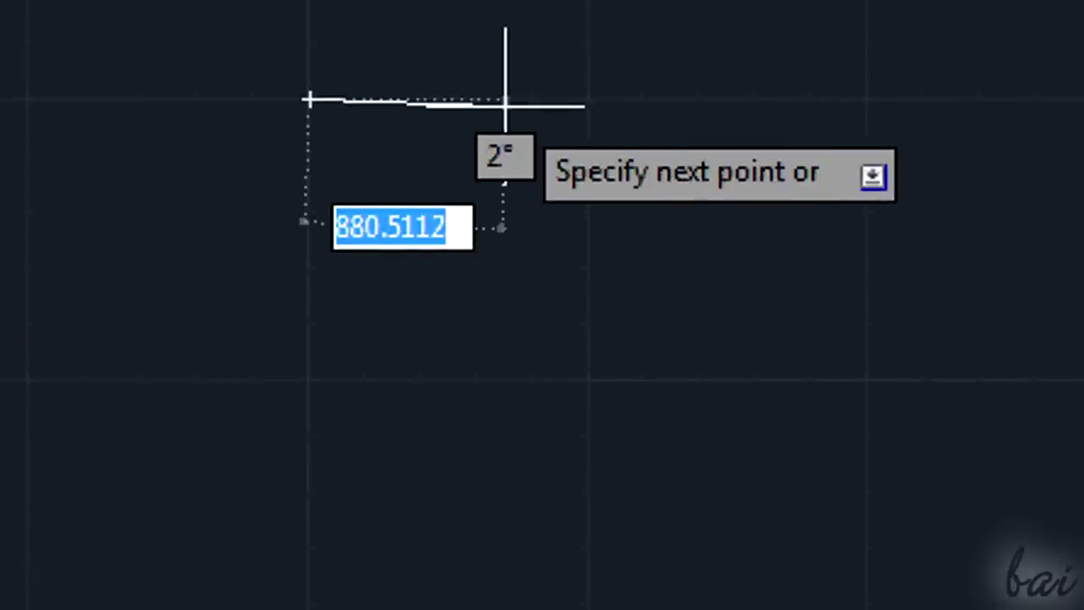
key("Down")
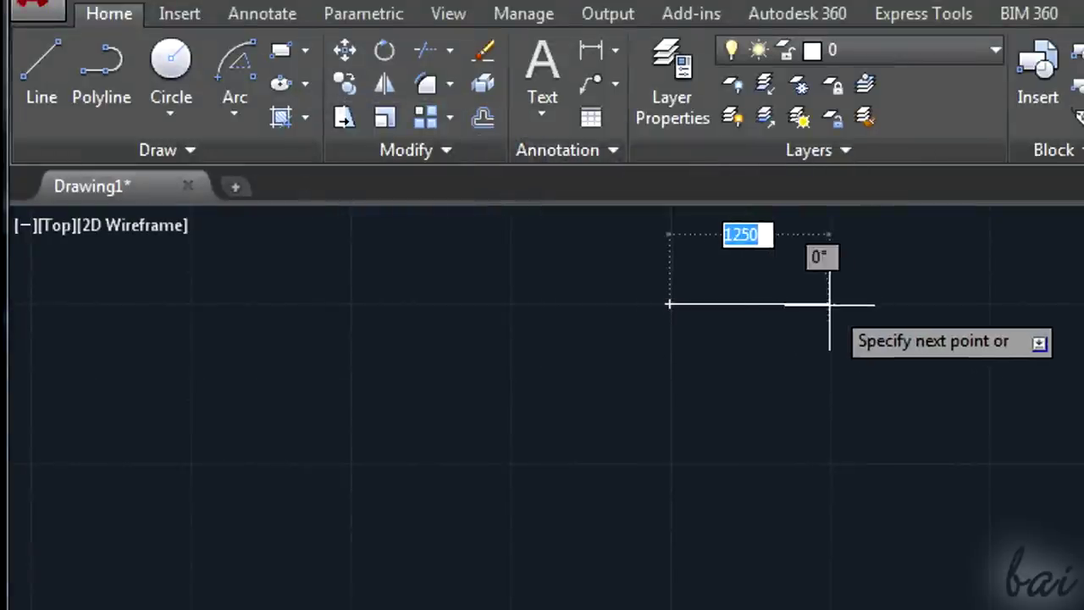
- Finish the top, right and bottom sides and close the rectangle polyline
left_click(593, 100)
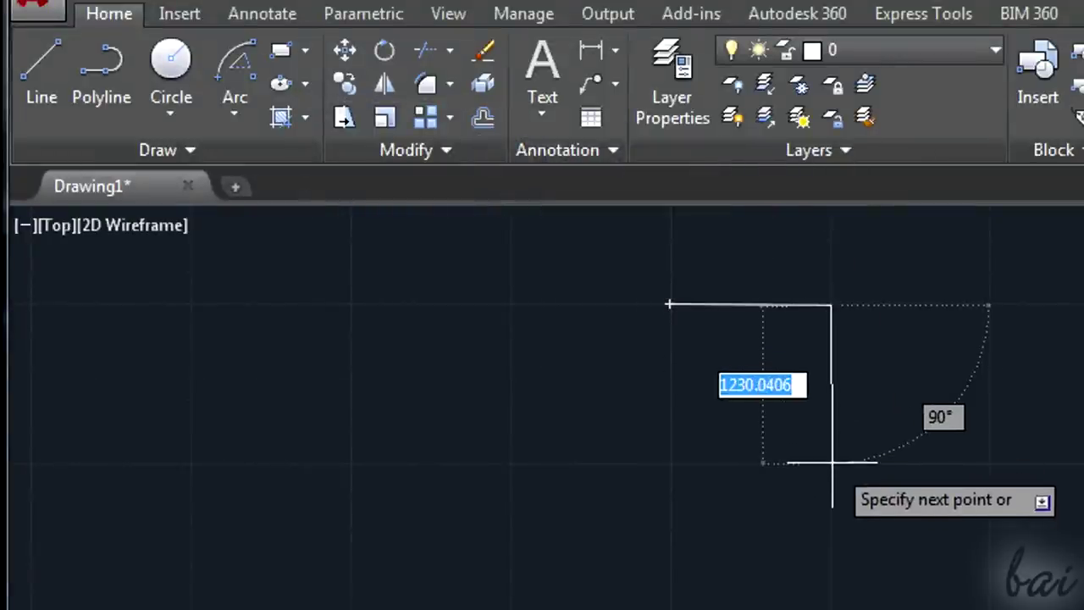
left_click(828, 462)
left_click(672, 461)
left_click(669, 304)
key("Return")
- Convert the rectangle's top side to an upward arc and bottom side to a downward arc
left_click(766, 305)
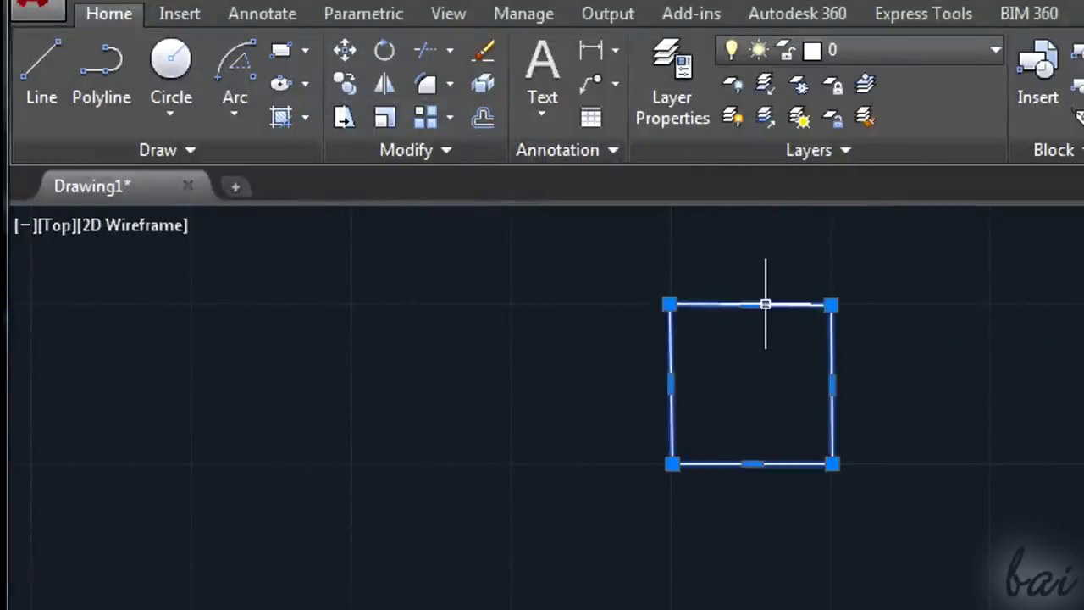
mouse_move(751, 305)
left_click(881, 415)
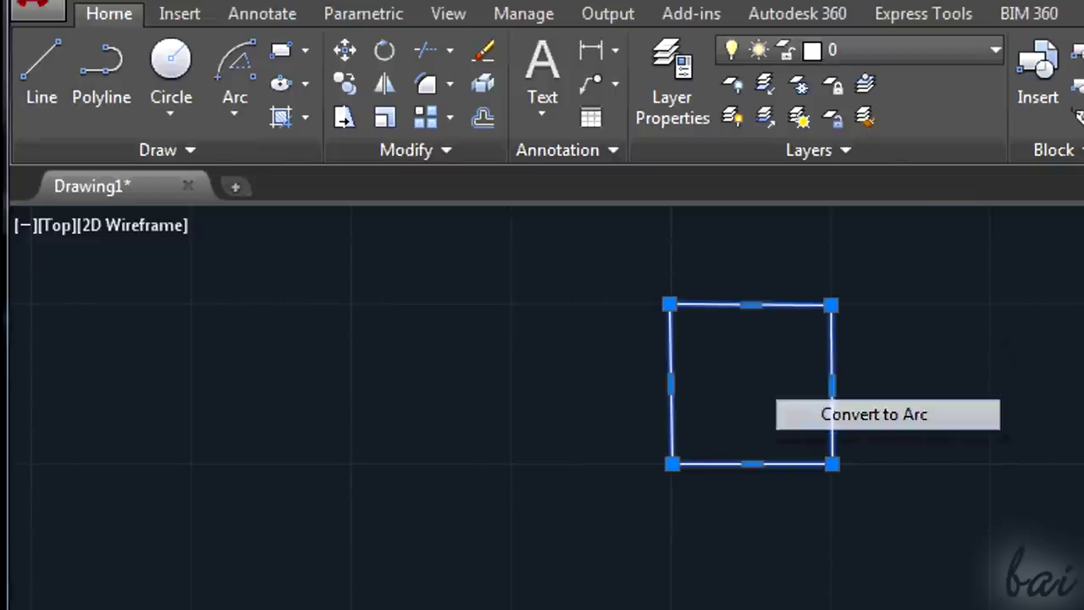
left_click(751, 251)
mouse_move(753, 463)
left_click(847, 576)
left_click(752, 519)
type("a")
key("space")
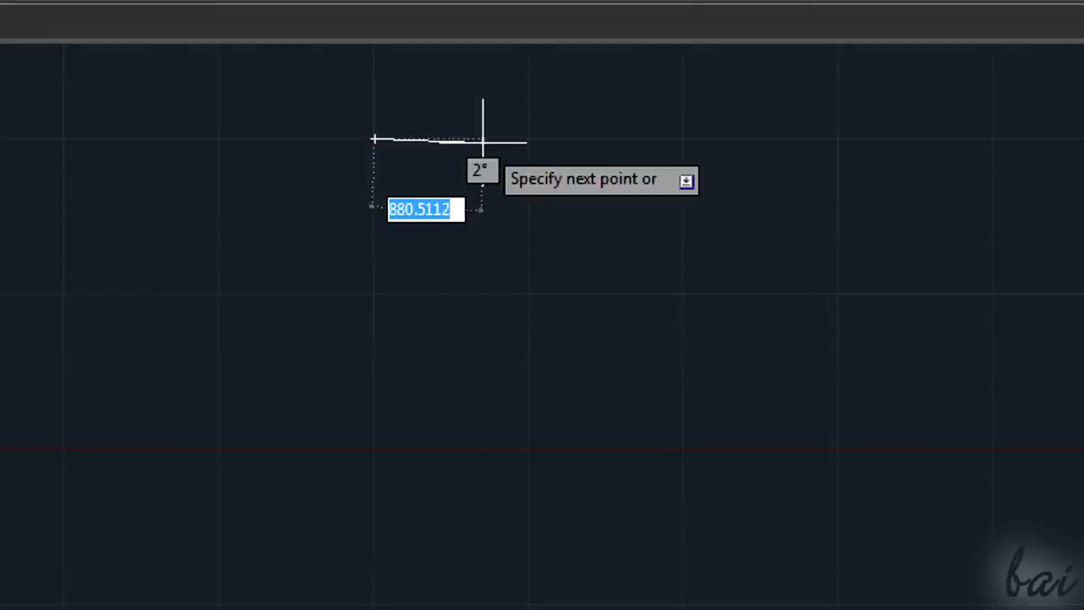
- Draw the slot's top end as an arc segment and its right side straight down
key("Down")
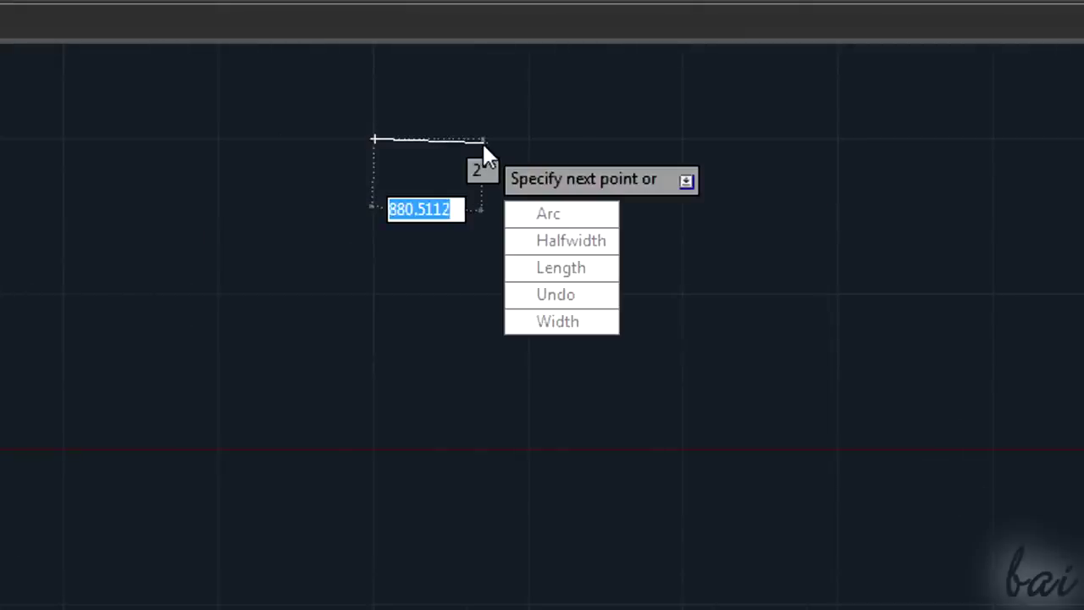
key("Down")
key("Return")
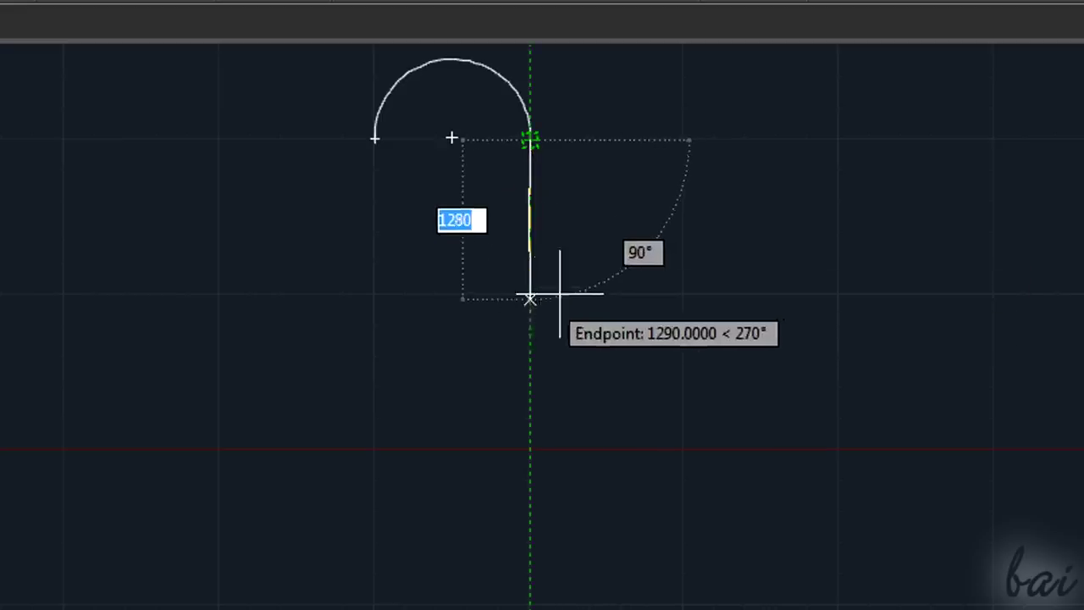
key("Down")
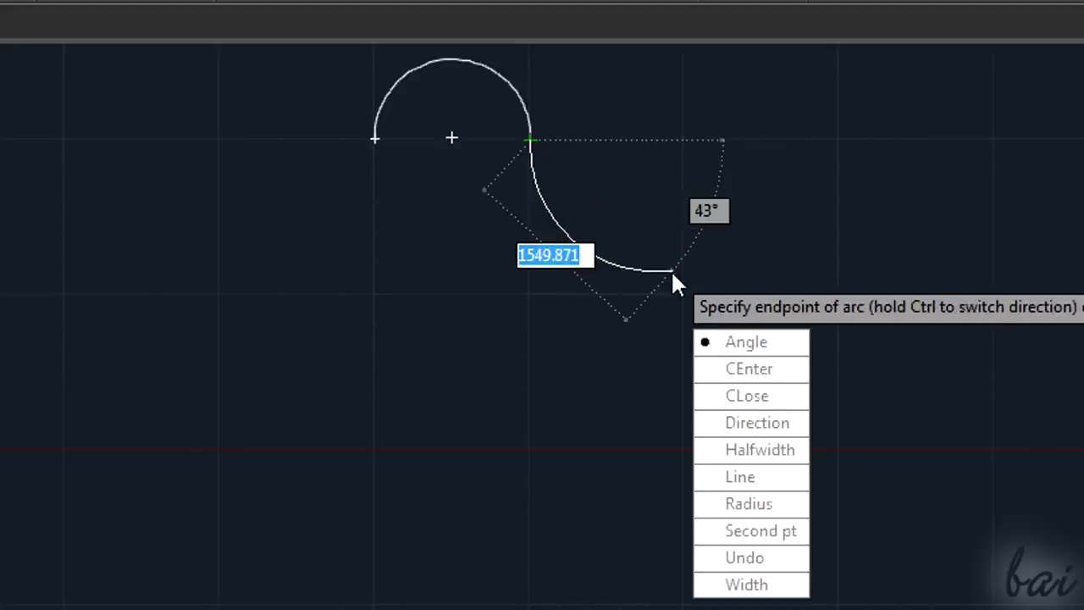
key("Down")
key("Down")
key("Down")
key("Down")
key("Down")
key("Return")
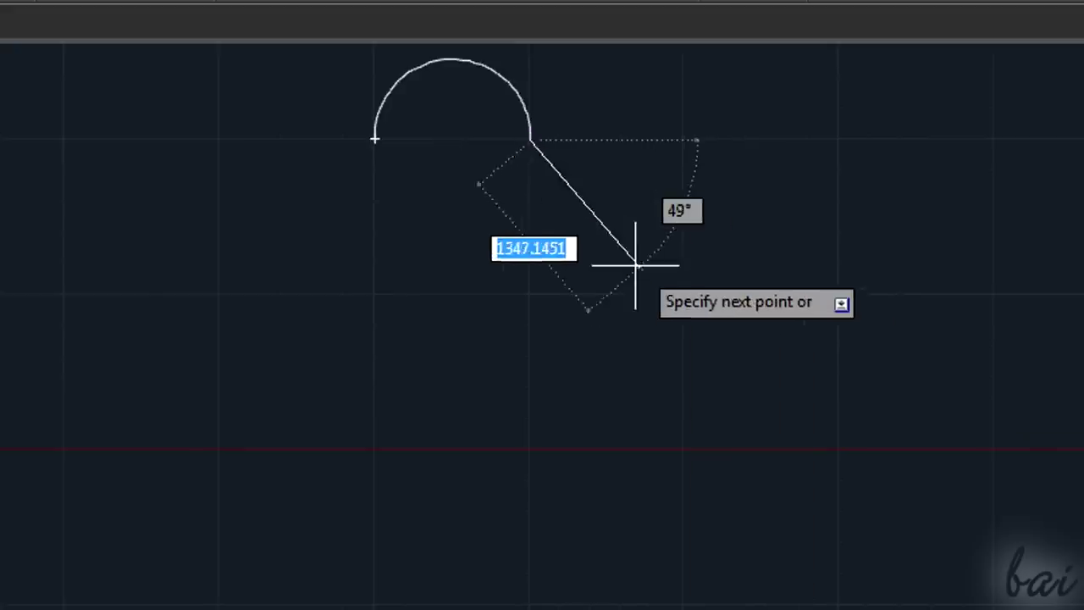
left_click(530, 295)
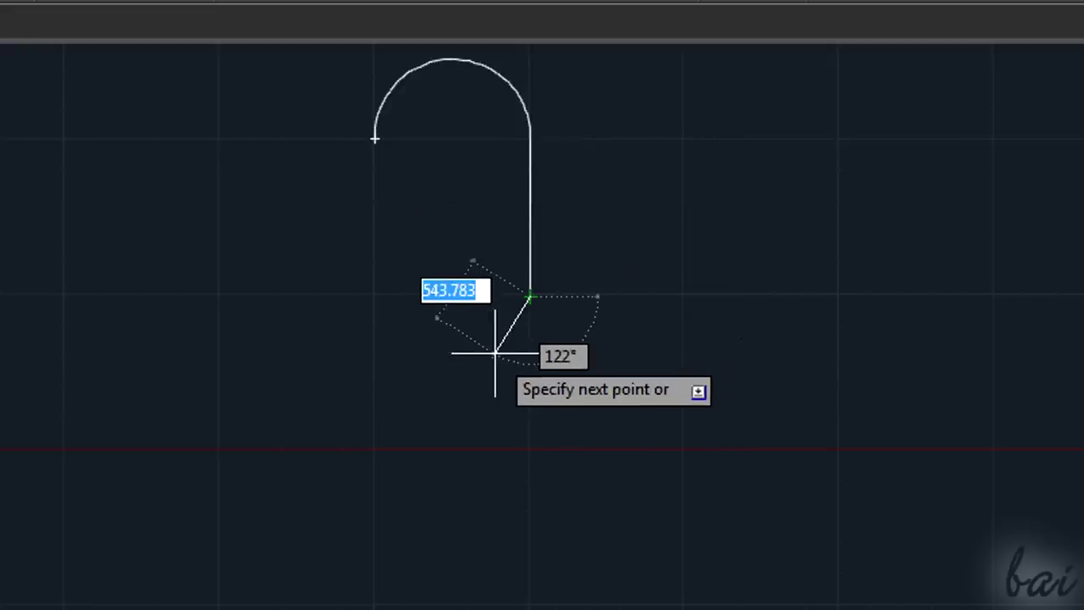
- Add the bottom arc end and close the left side straight up to the start point
key("Down")
key("Return")
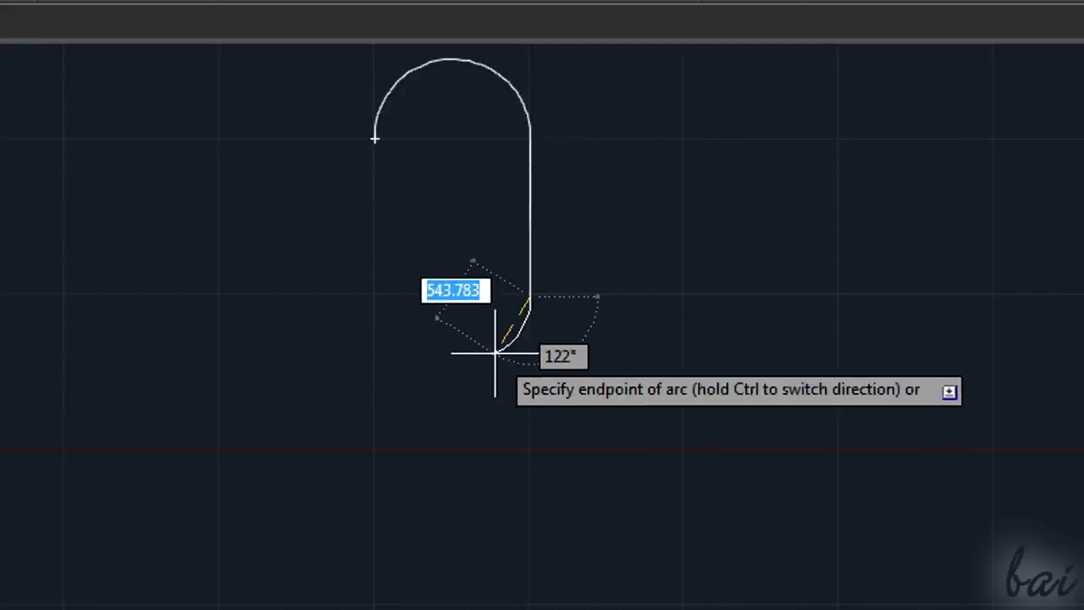
left_click(375, 296)
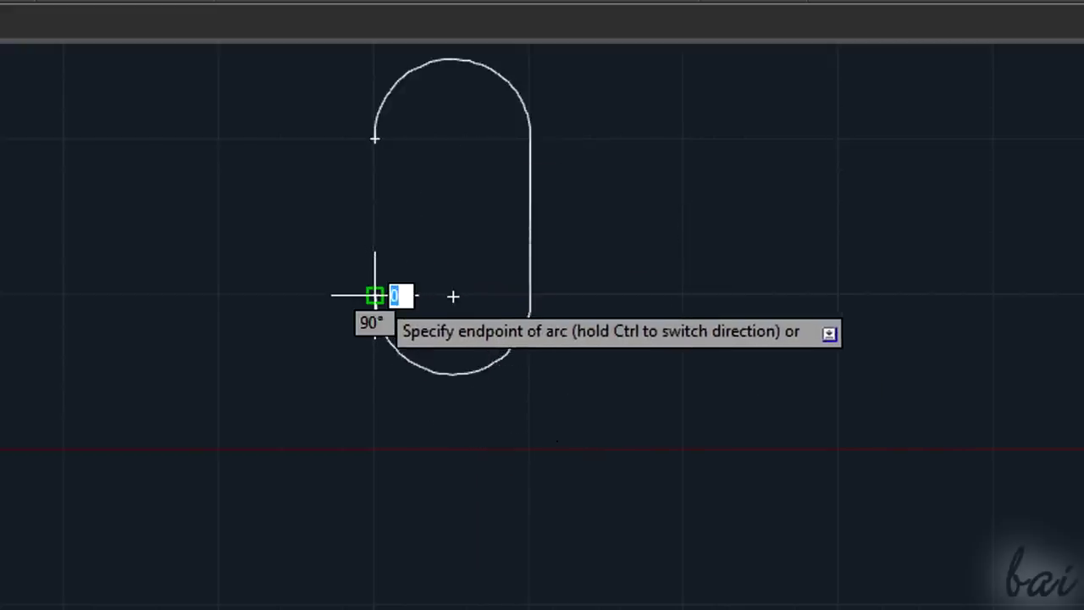
key("Down")
key("Down")
key("Down")
key("Down")
key("Down")
key("Down")
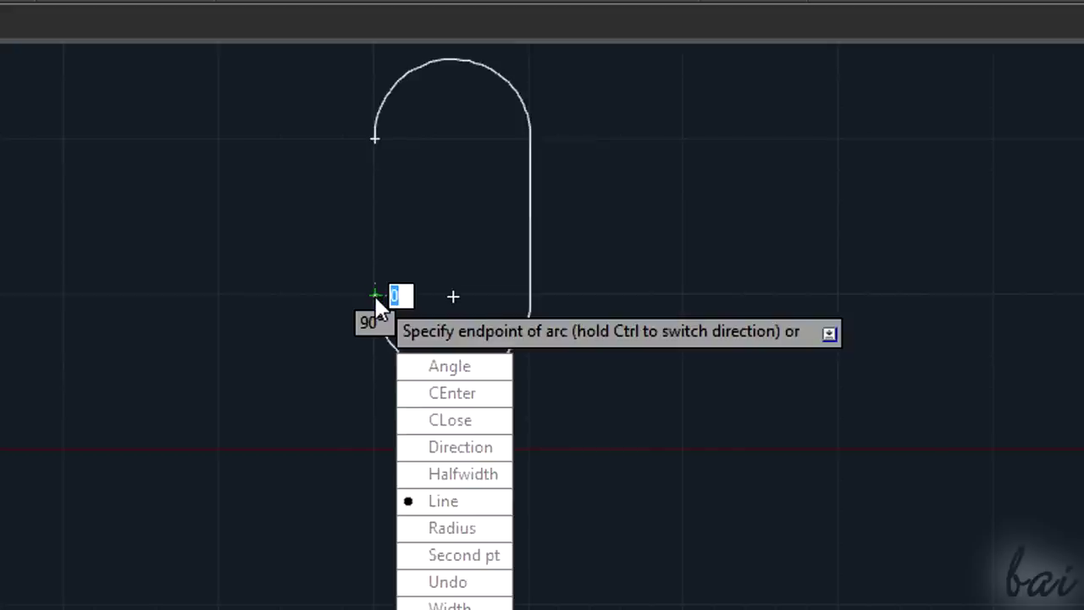
key("Return")
left_click(376, 138)
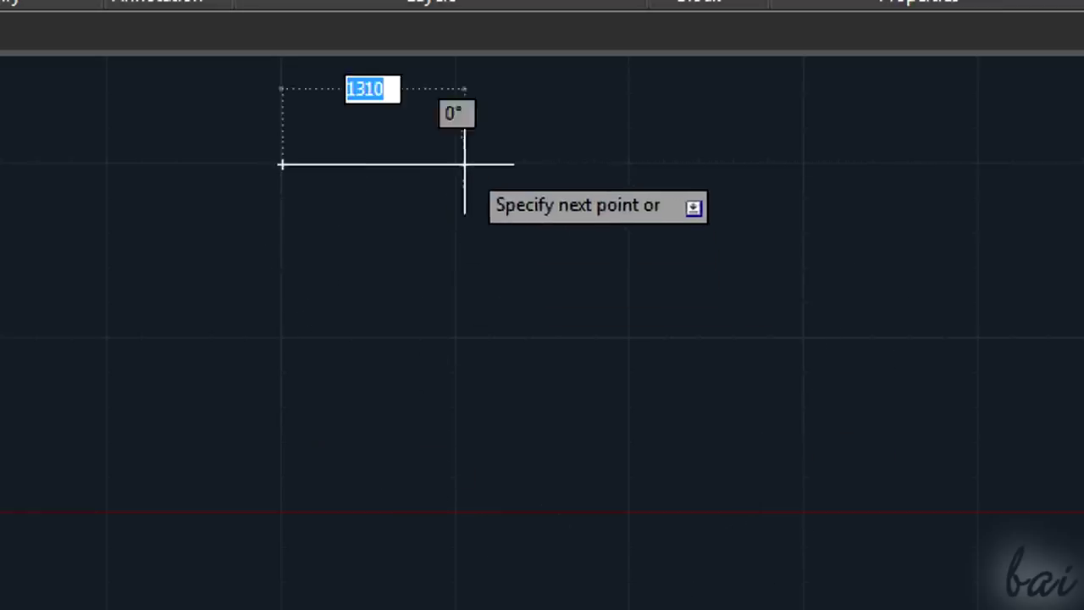
- Enter three 1000-unit polyline segments at the shown angles to form the zigzag
type("1000")
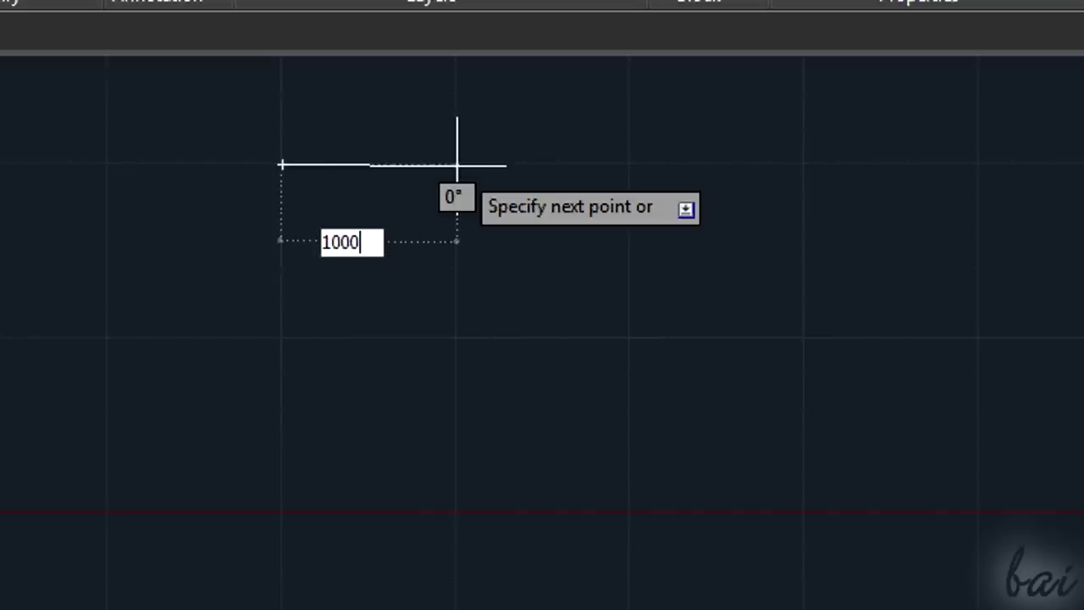
key("Return")
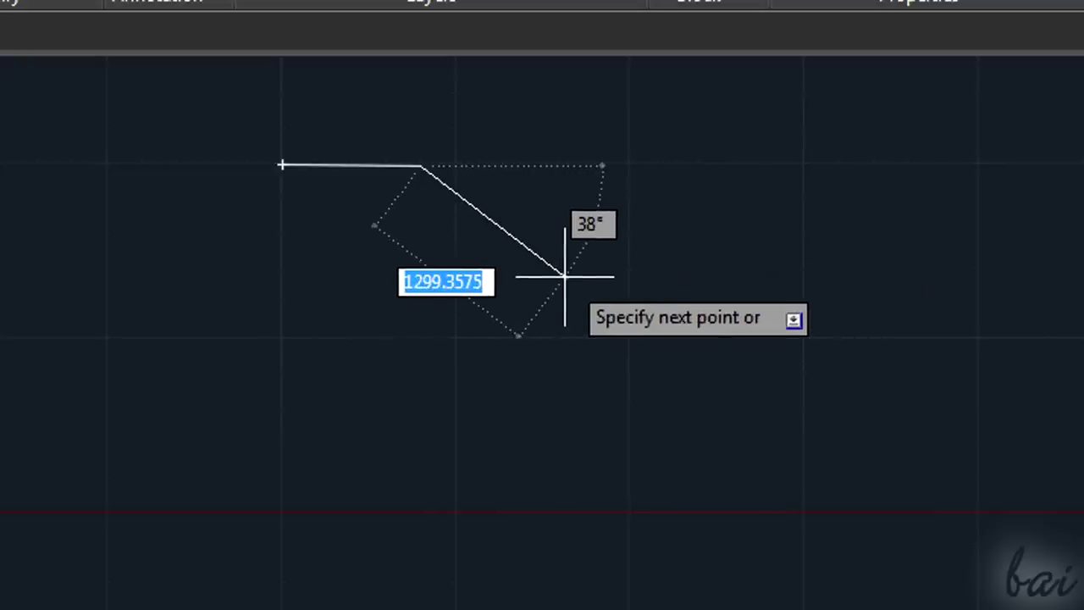
type("1000")
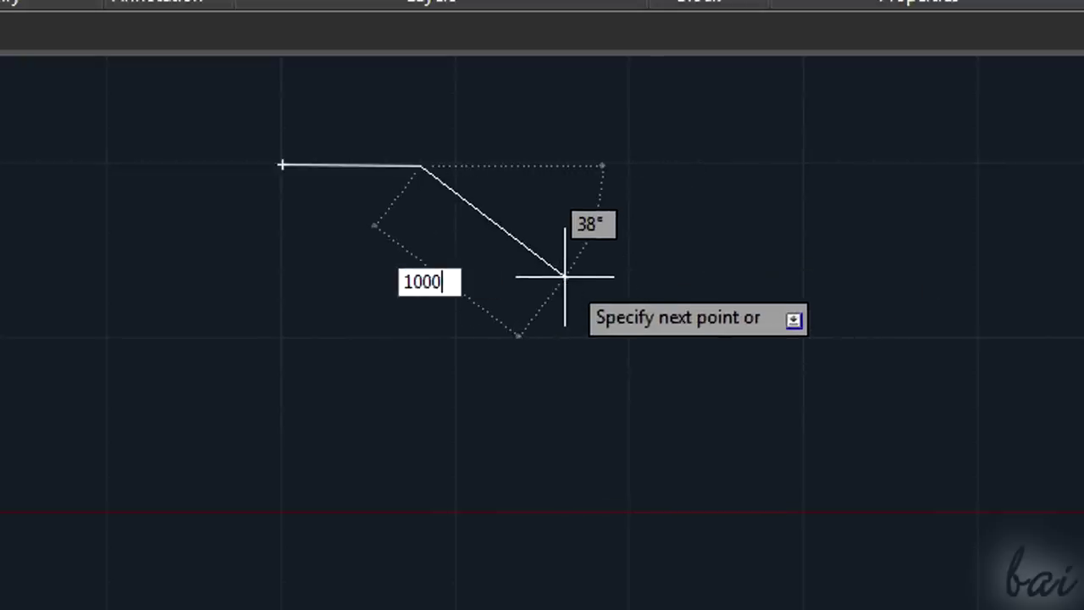
key("Return")
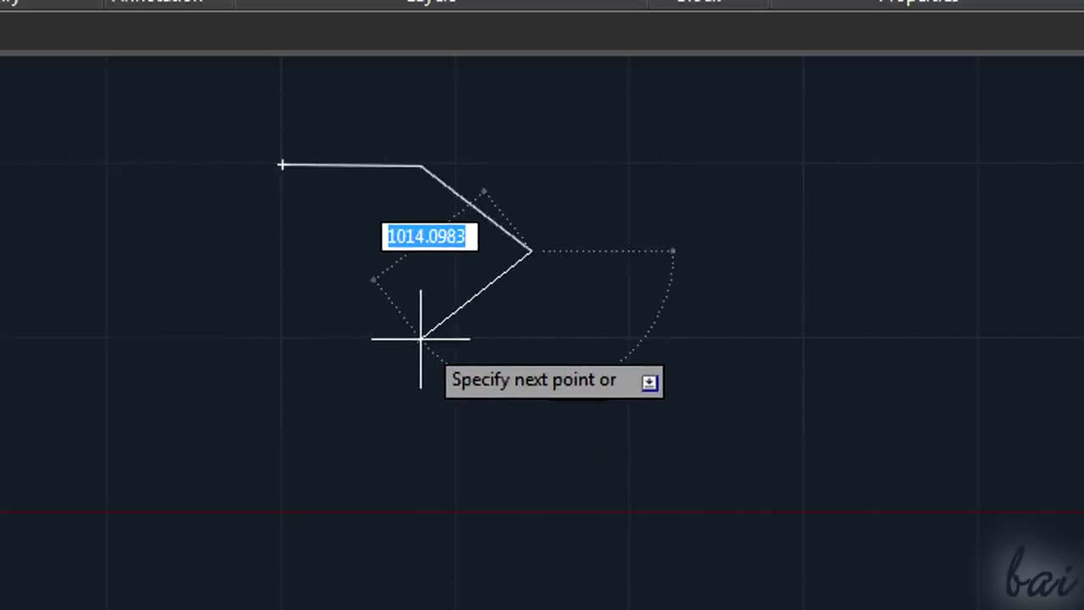
type("1000")
key("Return")
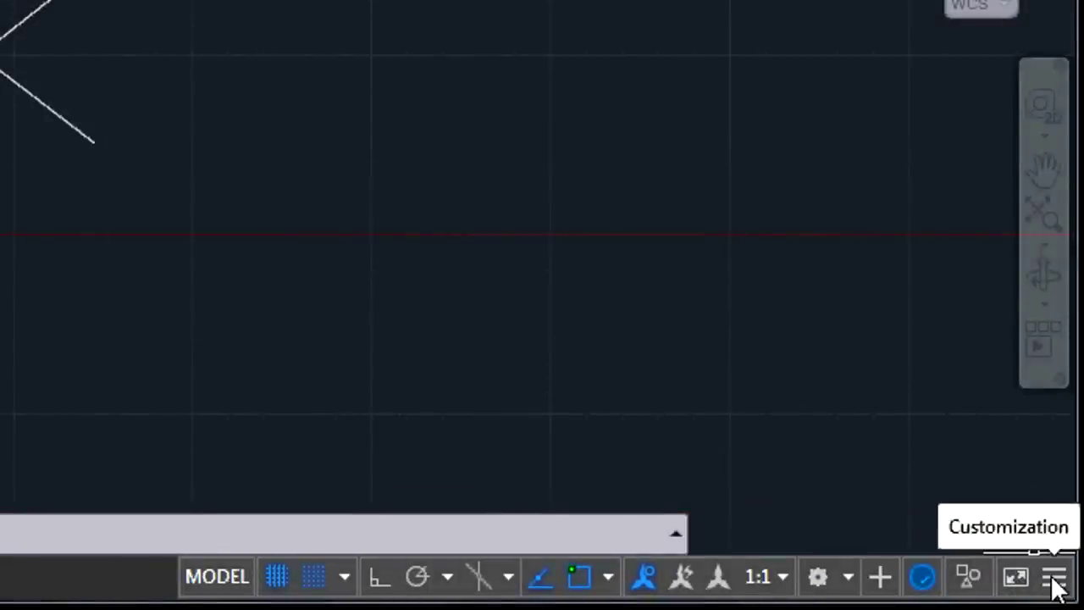
- Add the Units readout to the status bar and change the units to Architectural
left_click(1055, 581)
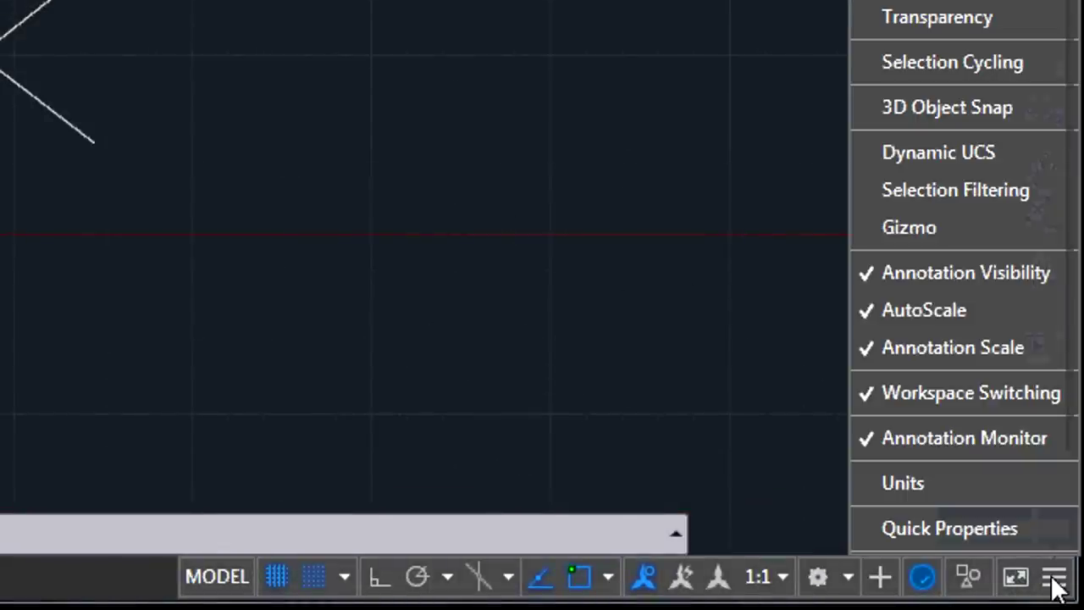
left_click(982, 485)
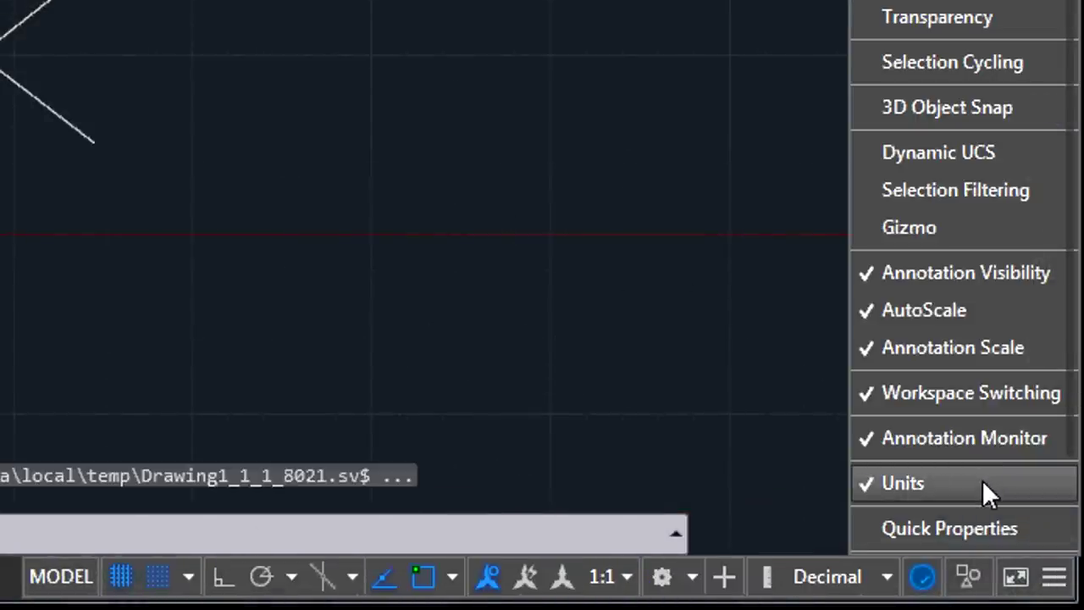
left_click(771, 573)
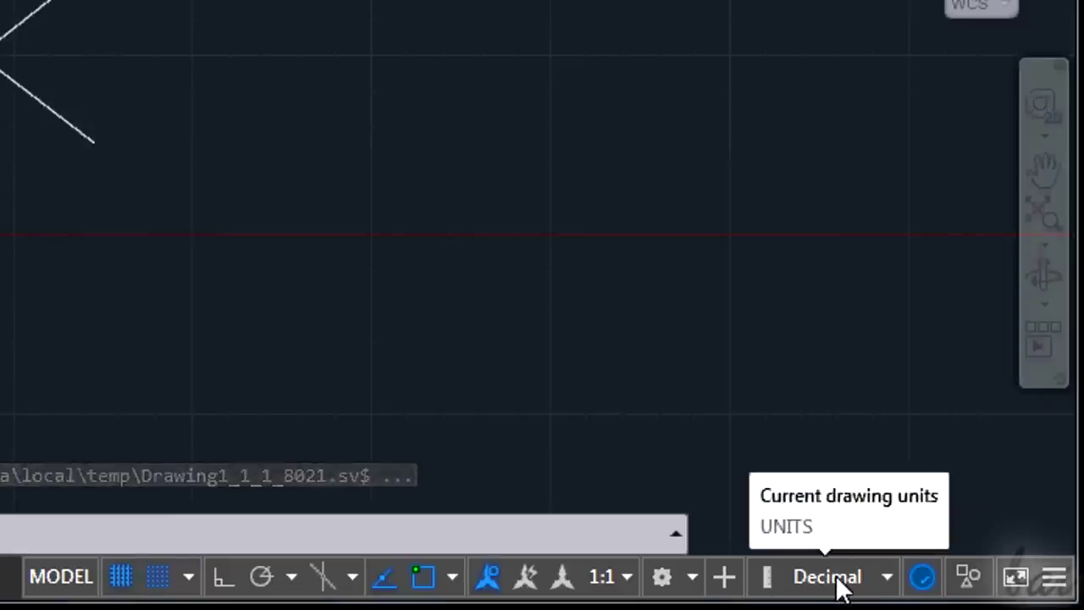
left_click(887, 577)
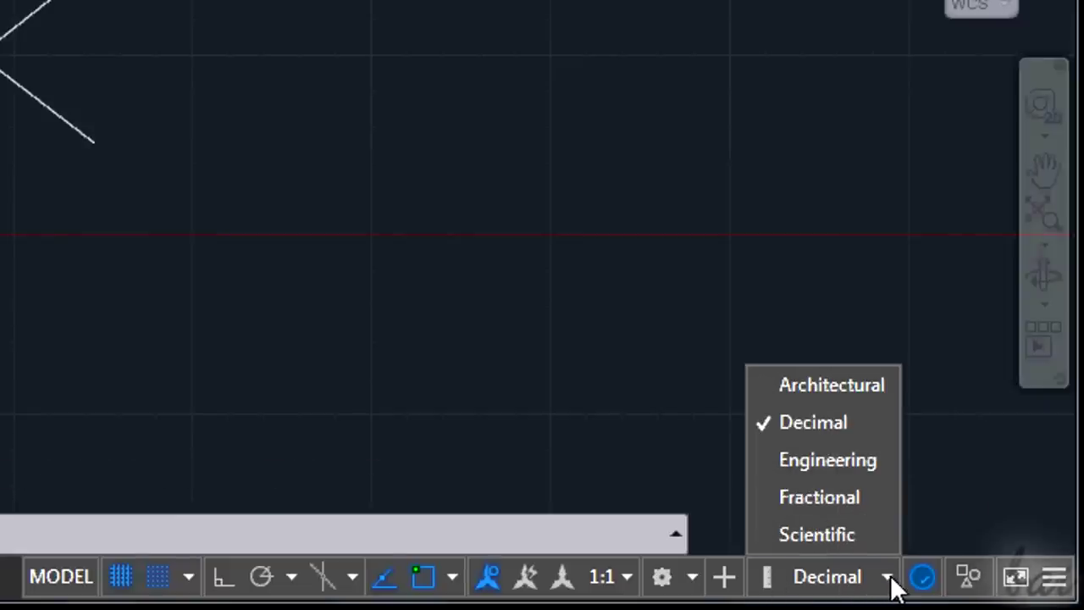
left_click(870, 389)
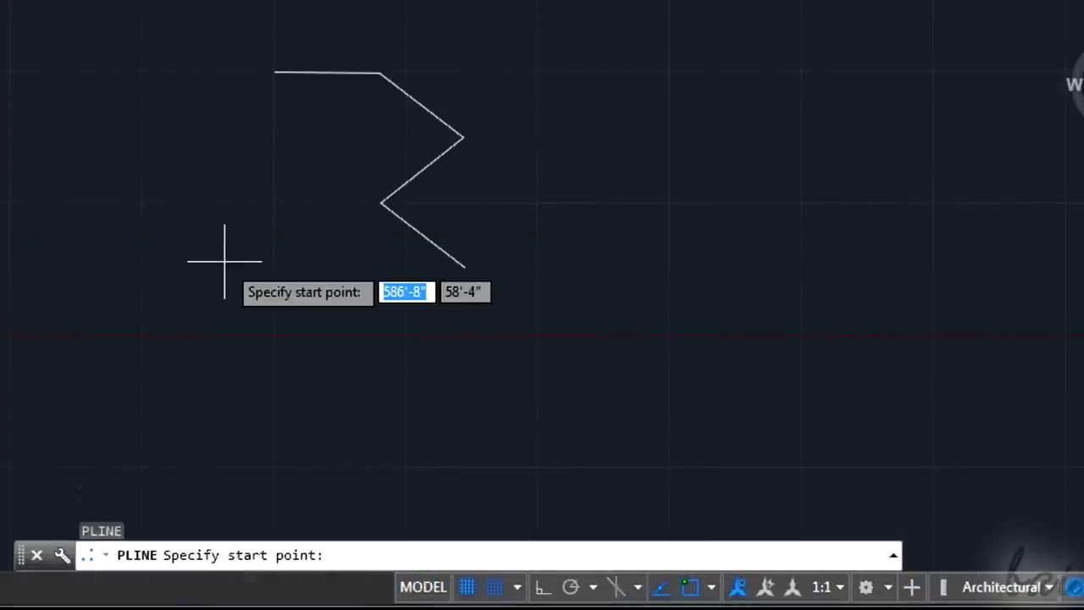
left_click(82, 231)
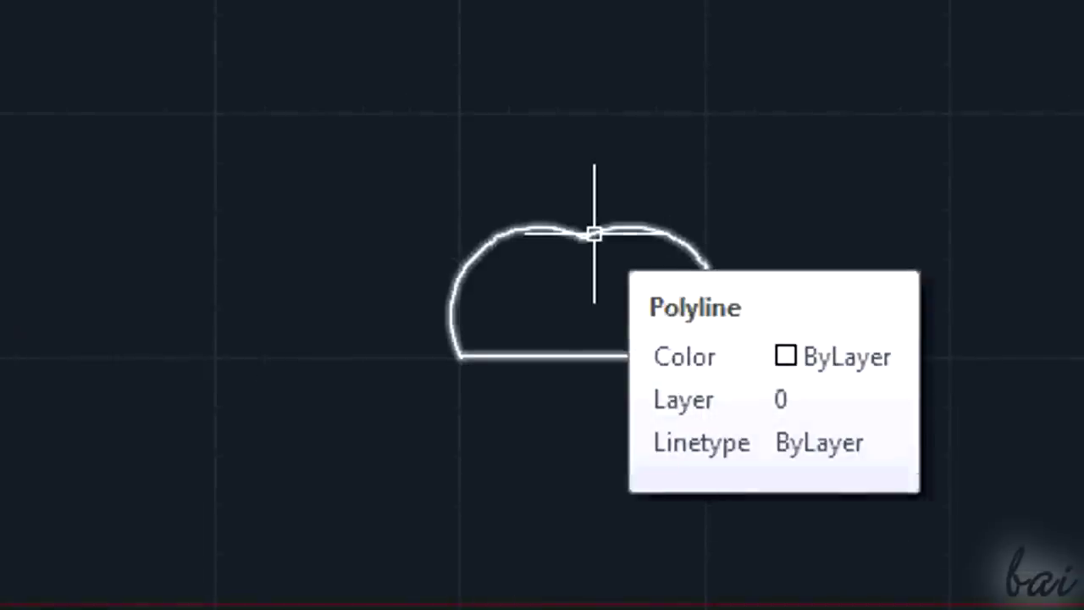
- Rotate the double-bump shape 90° so it stands upright
left_click(594, 235)
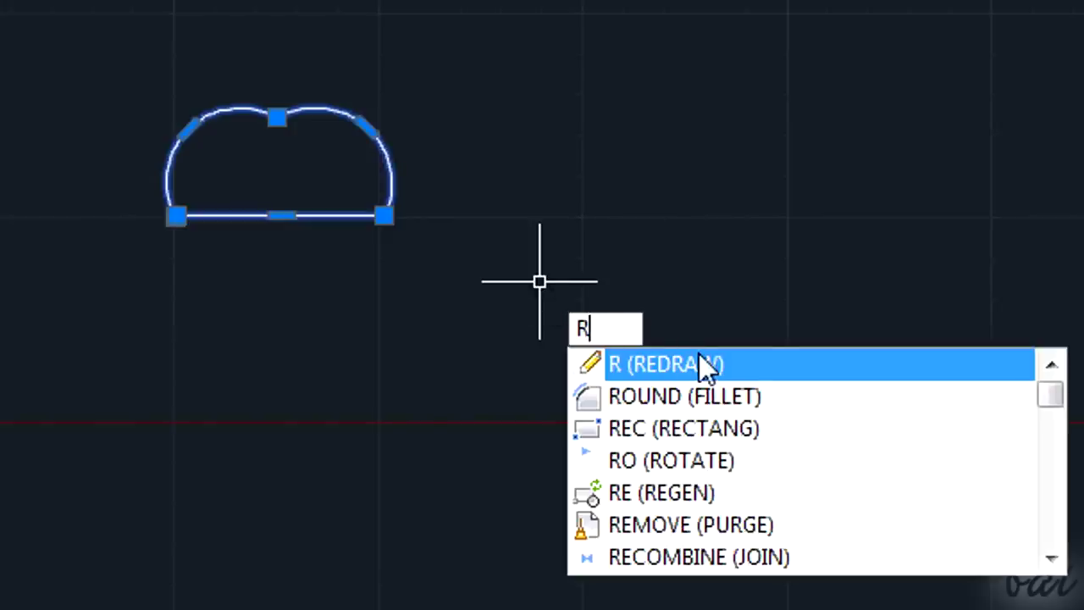
type("ot")
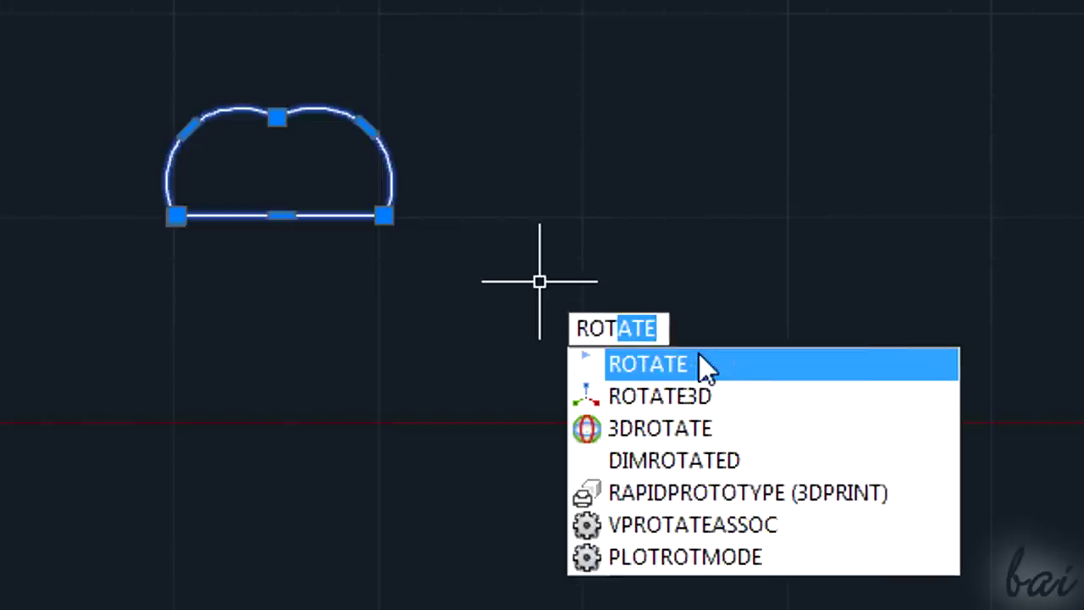
left_click(700, 353)
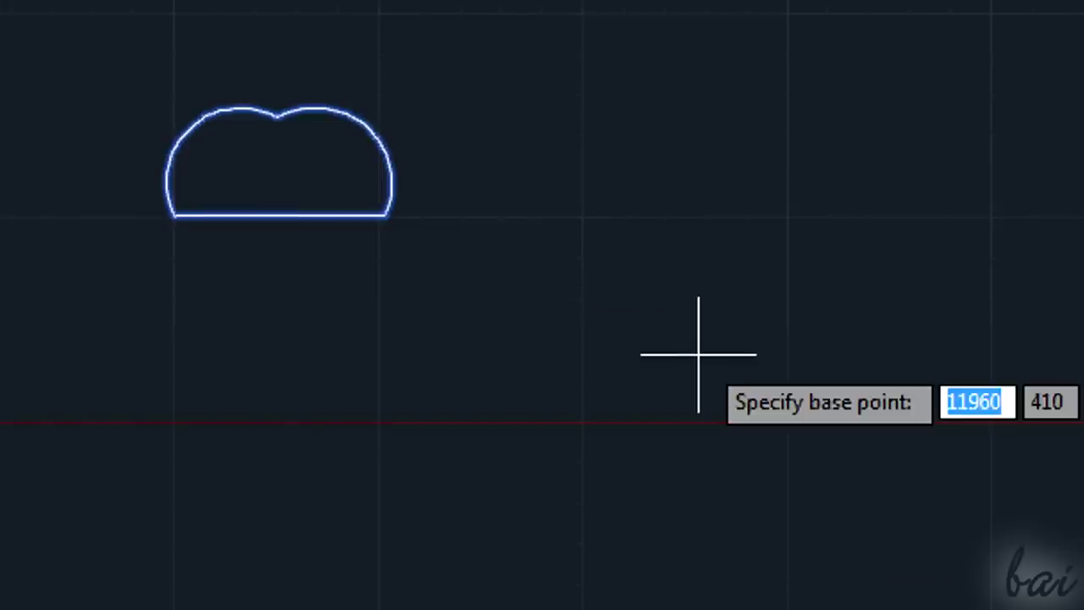
left_click(279, 345)
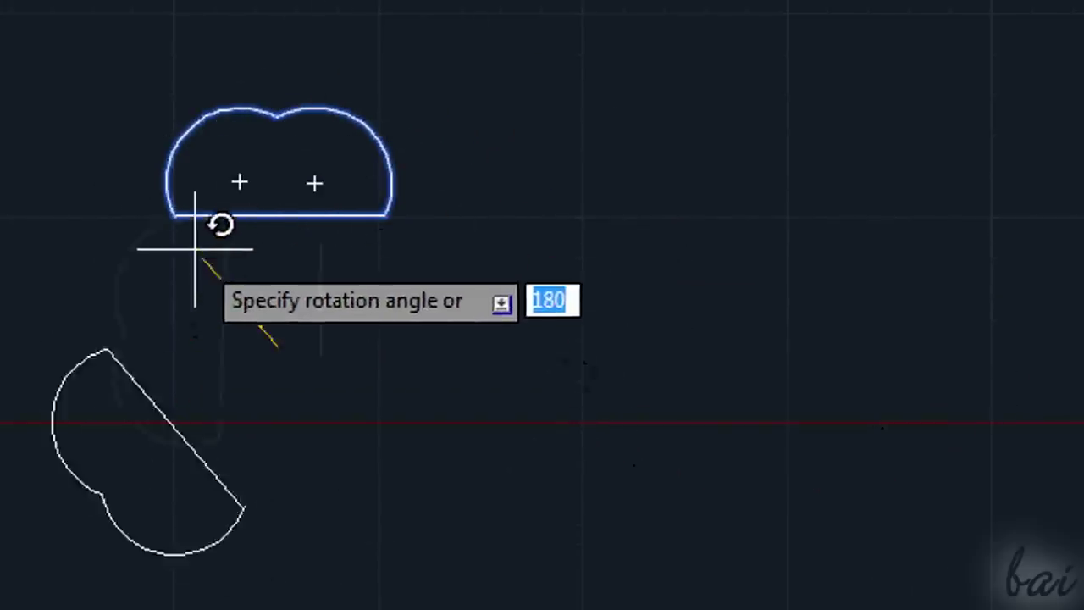
type("90")
key("Return")
- Scale the arched shape using its right edge's midpoint as the base point
type("SCALE")
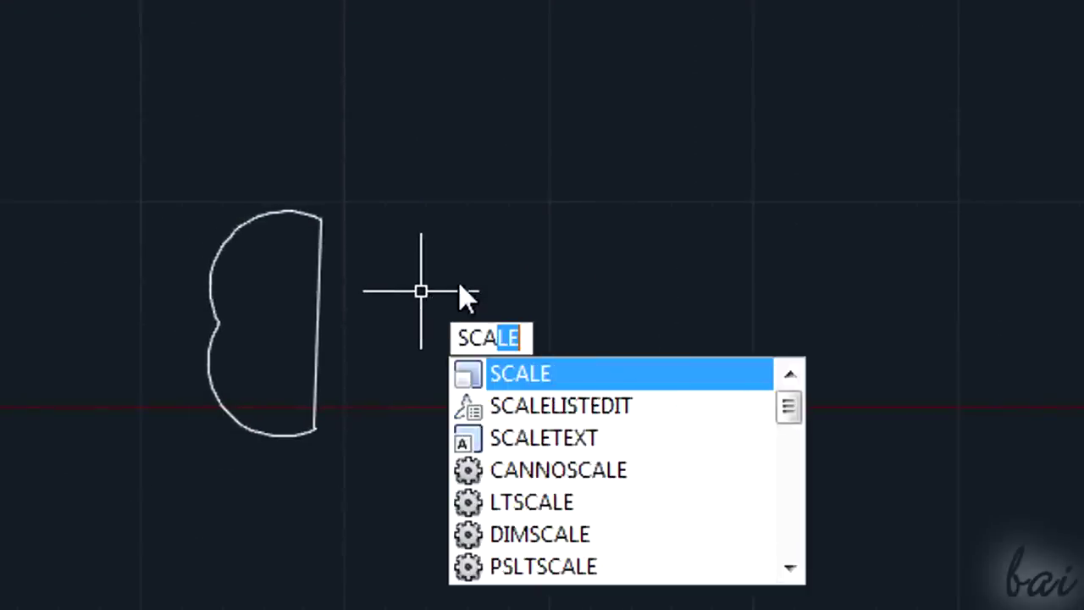
left_click(513, 373)
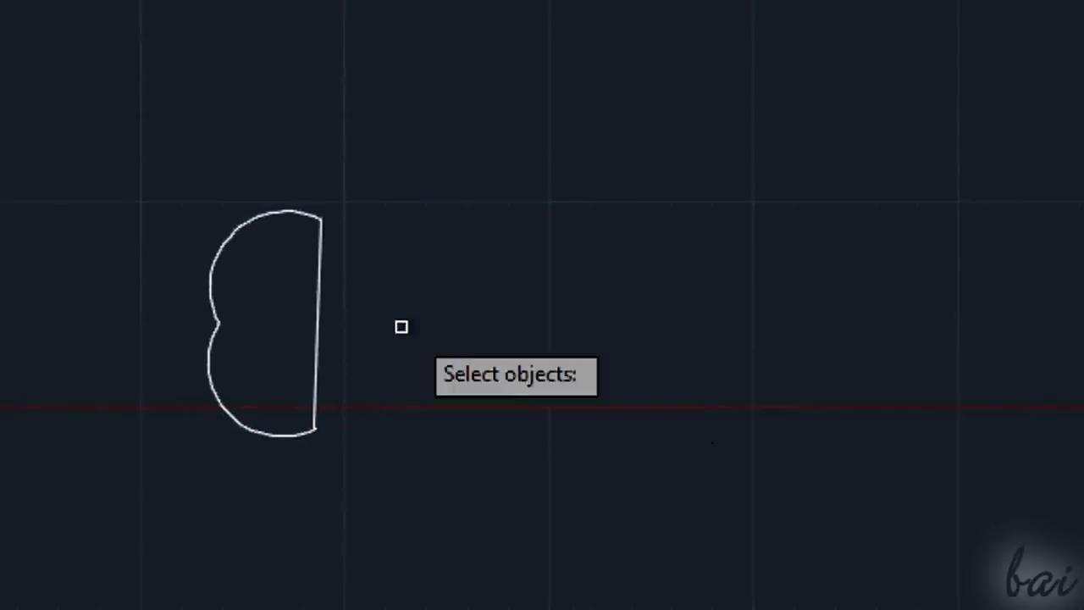
left_click(319, 315)
key("Return")
left_click(318, 323)
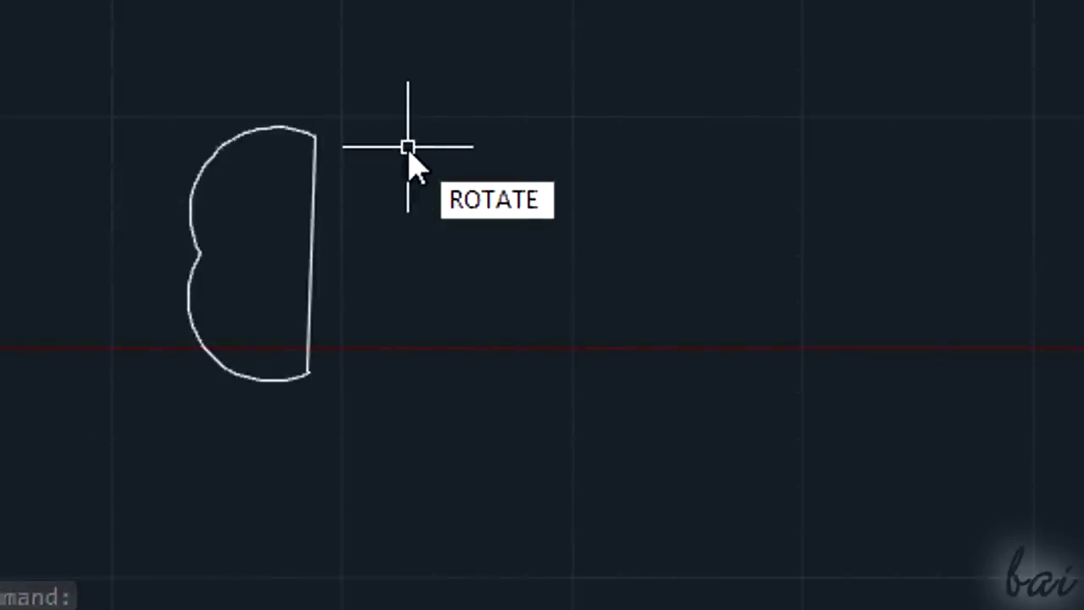
- Start ROTATE again on the arched shape, with the pivot on its flat side
key("Return")
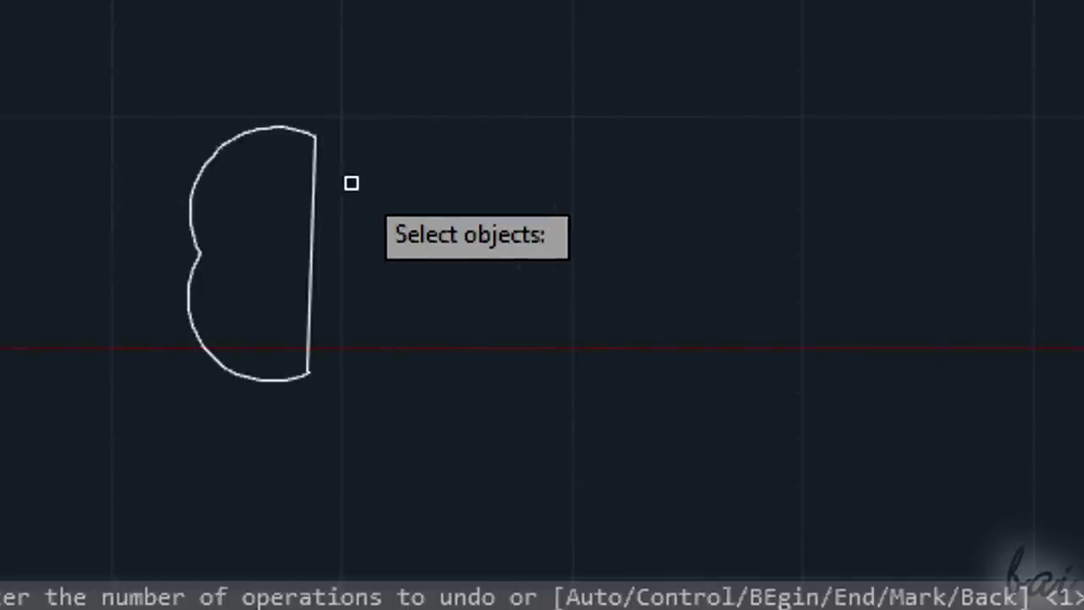
left_click(312, 208)
key("Return")
left_click(412, 295)
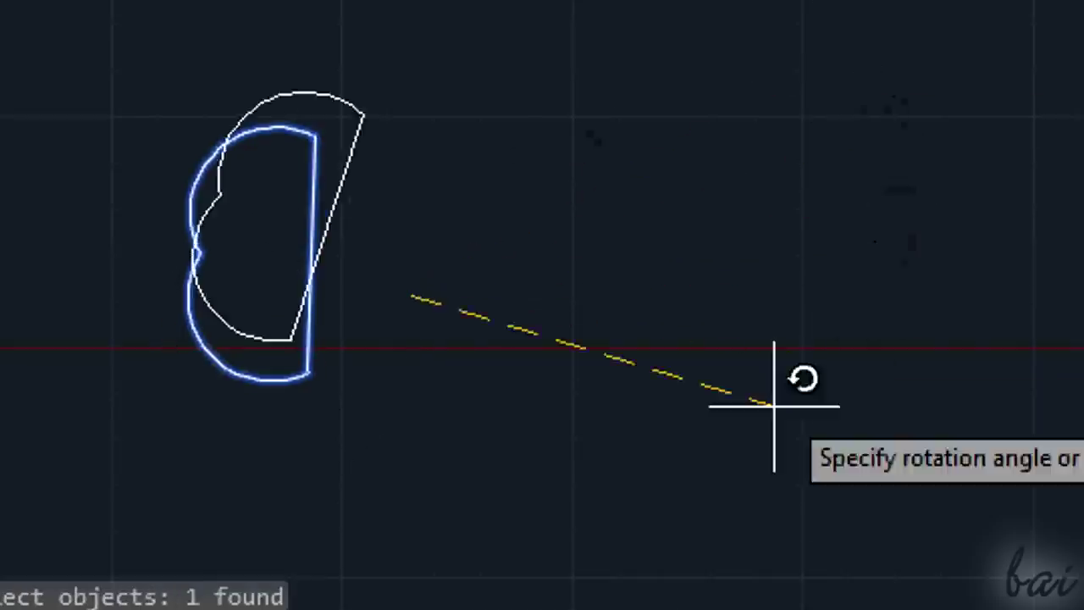
- Rotate the shape so its flat side faces down, then undo and redo the rotation
left_click(416, 511)
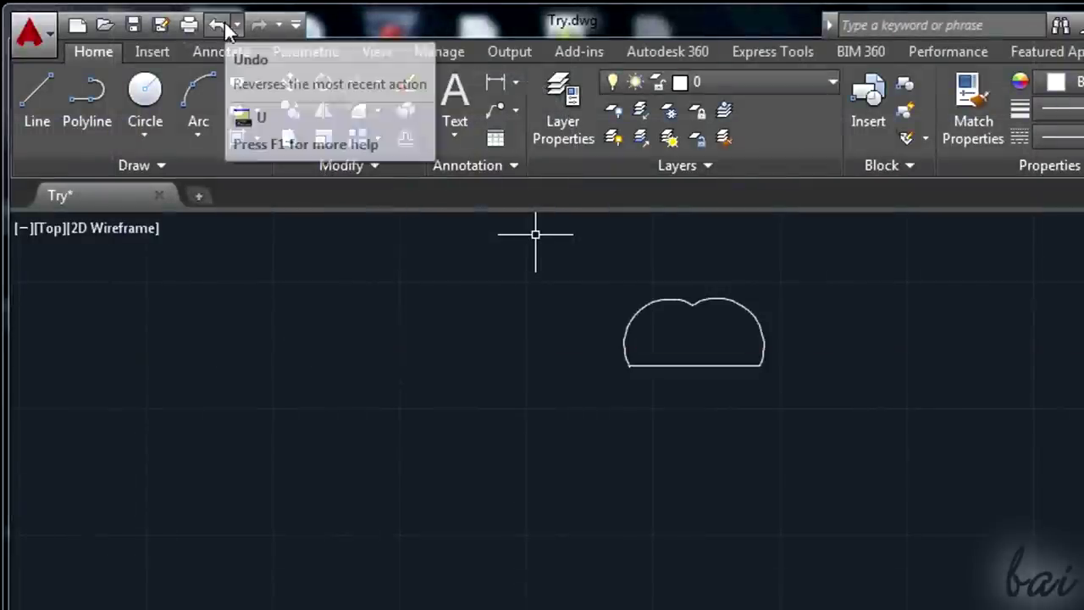
left_click(216, 28)
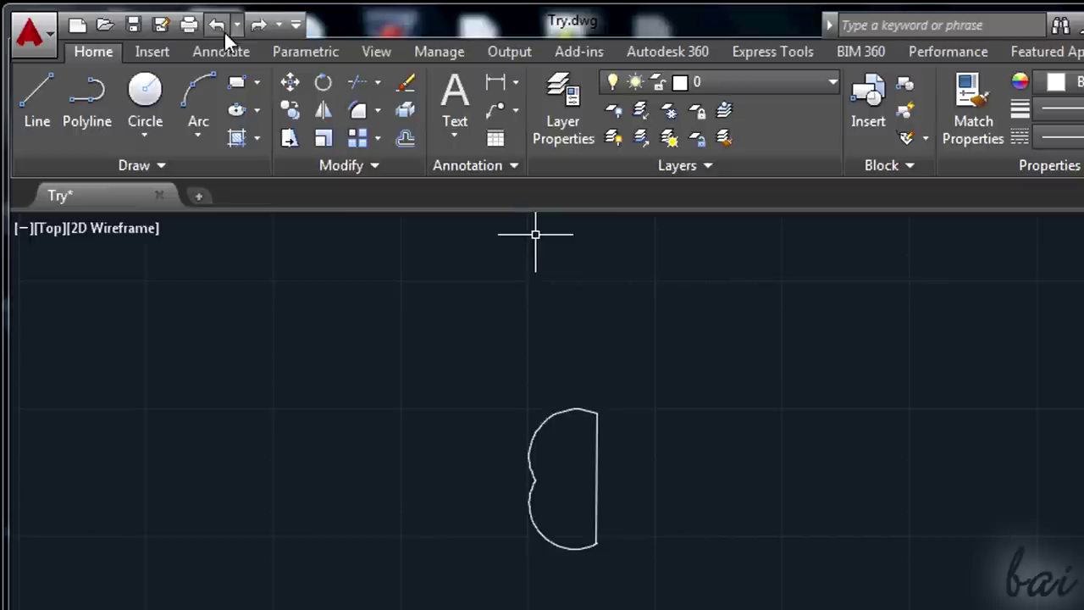
left_click(268, 28)
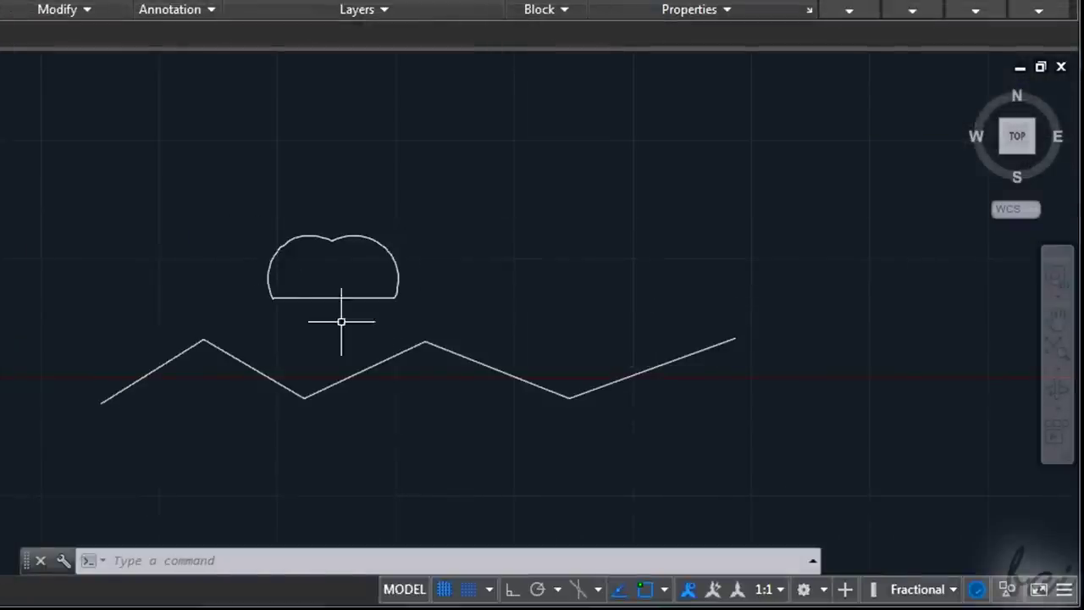
- Zoom in and out to inspect the upright shape above the zigzag line
scroll(440, 359, "down", 2)
scroll(338, 292, "up", 12)
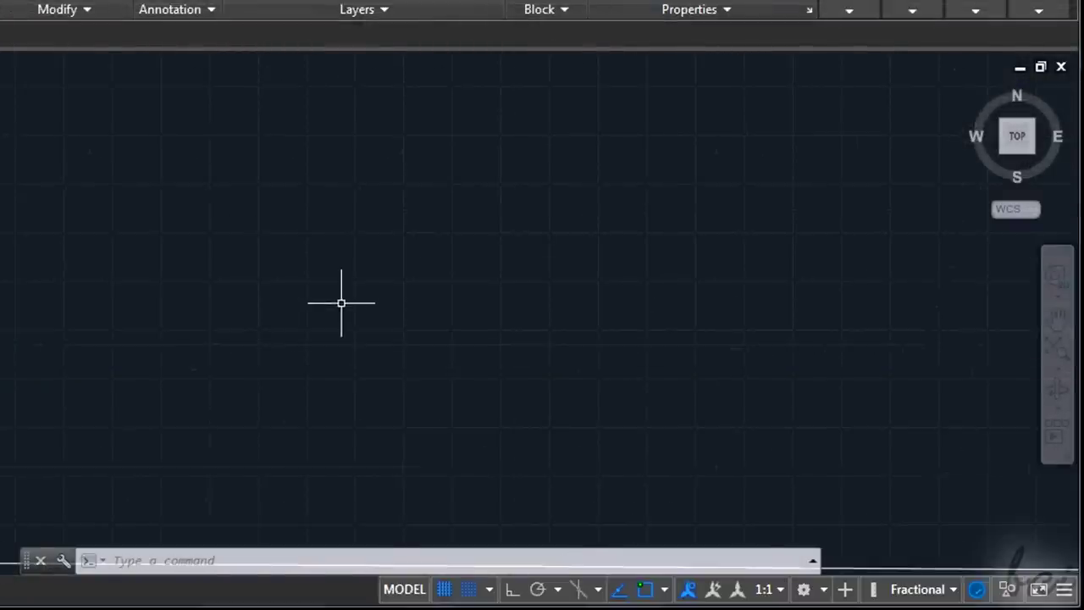
scroll(341, 303, "down", 12)
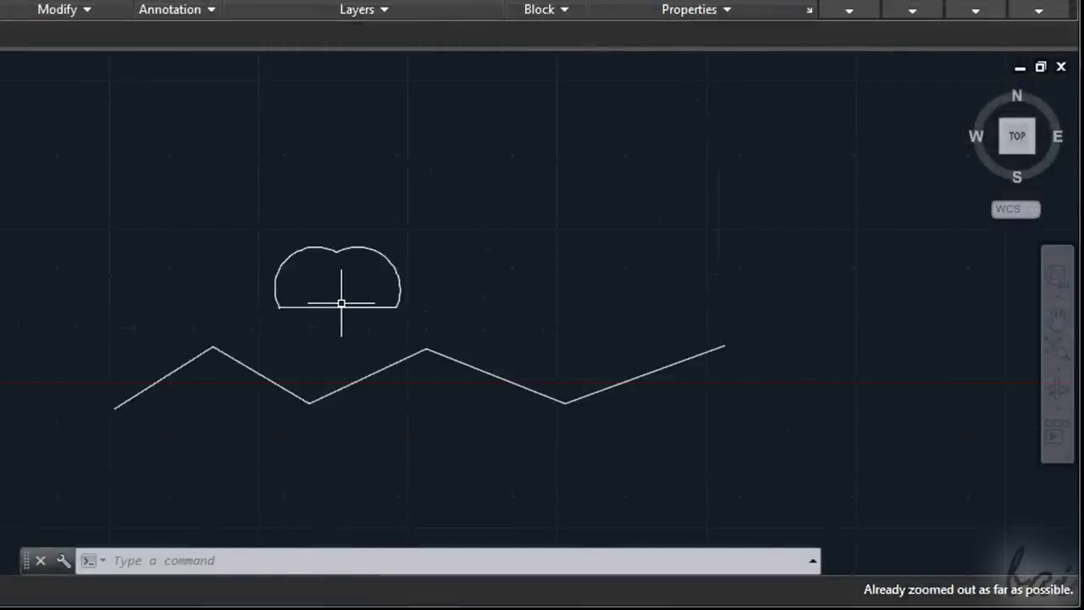
scroll(356, 347, "up", 1)
scroll(421, 226, "up", 5)
scroll(429, 179, "down", 5)
scroll(442, 135, "up", 5)
scroll(442, 134, "up", 3)
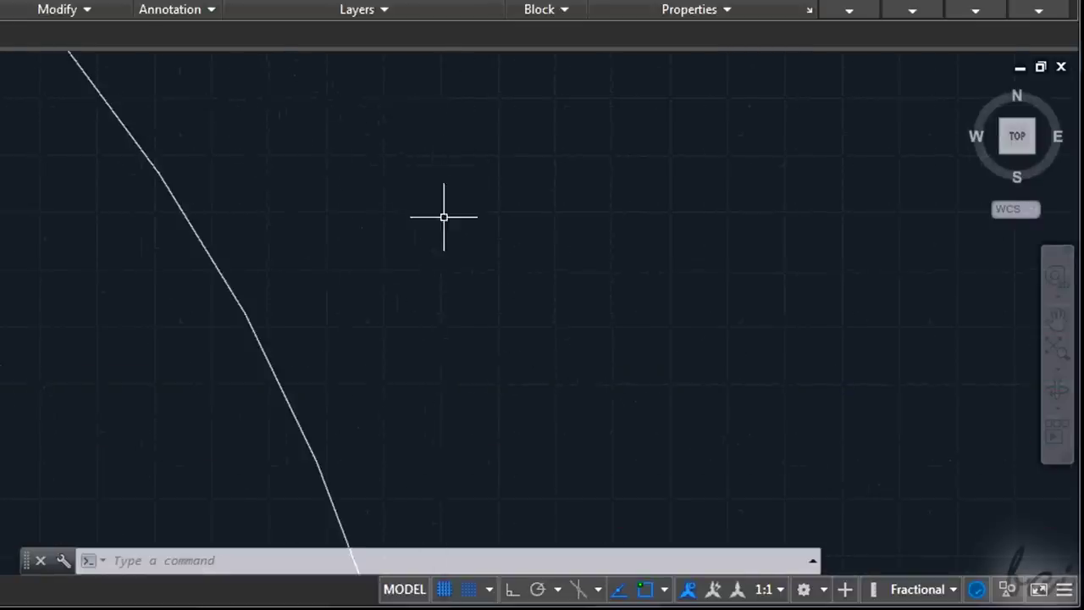
scroll(438, 229, "down", 4)
scroll(291, 292, "down", 4)
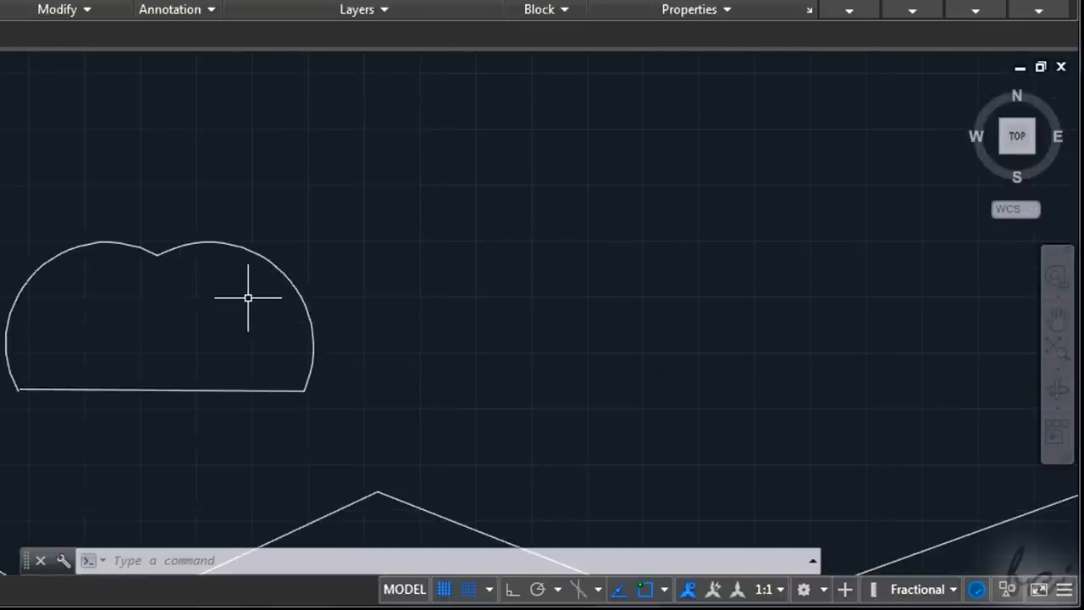
- Pan the view up and right, then back until the upright arched shape is visible
left_click(1059, 320)
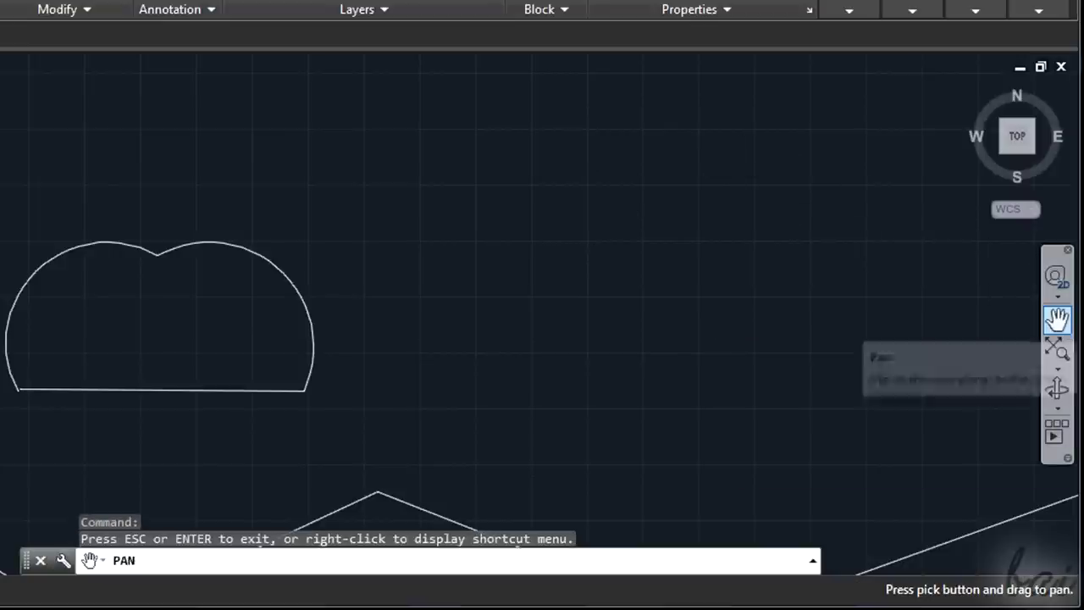
mouse_move(140, 267)
left_mouse_down()
mouse_move(165, 198)
mouse_move(169, 60)
mouse_move(233, 56)
left_mouse_up()
left_click_drag(22, 403, 581, 271)
left_click_drag(744, 191, 237, 407)
left_click_drag(567, 247, 683, 225)
key("Escape")
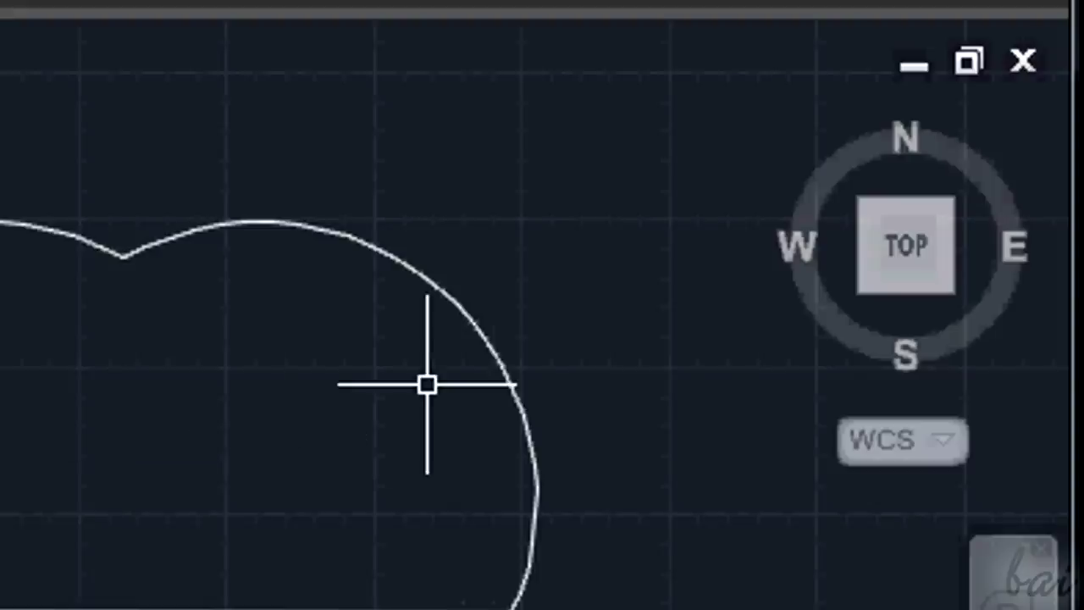
- Turn the top view two quarter turns with the ViewCube, then orbit into a tilted 3D view
mouse_move(937, 243)
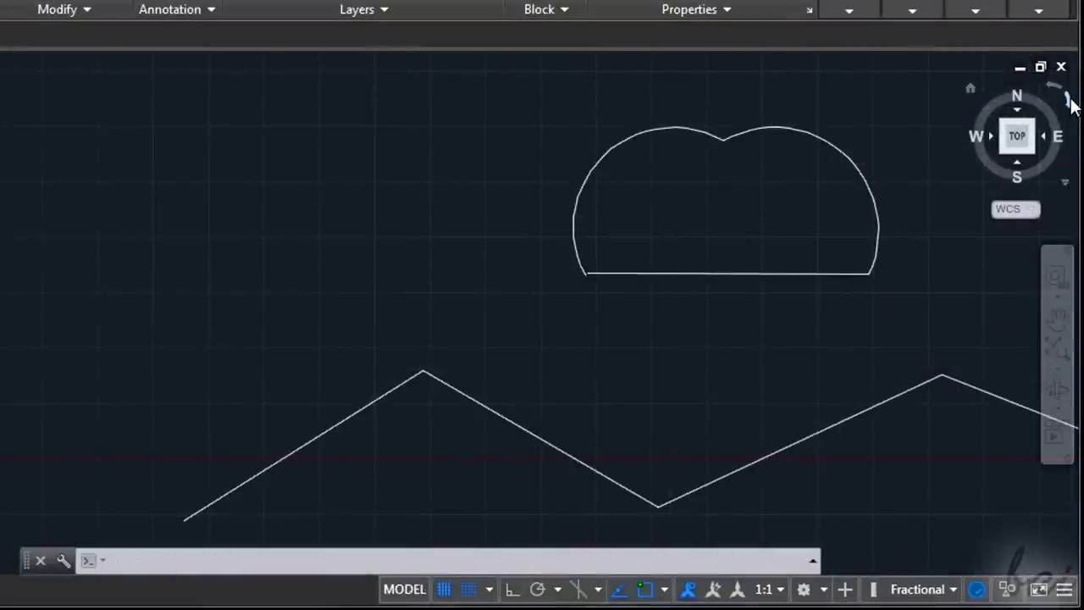
left_click(1068, 99)
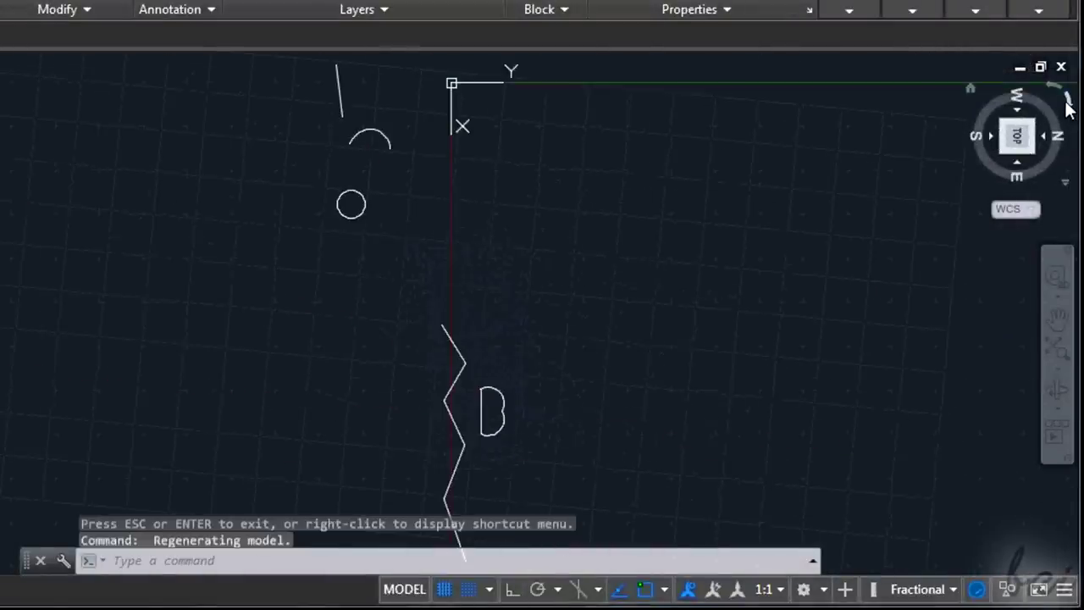
left_click(1068, 99)
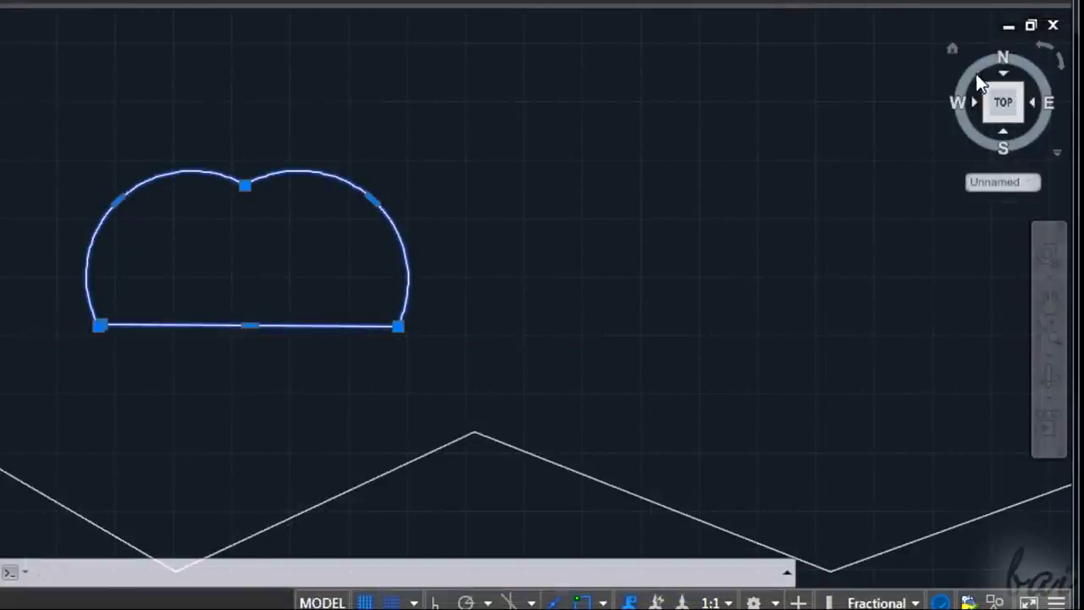
mouse_move(980, 83)
left_mouse_down()
mouse_move(905, 581)
mouse_move(620, 571)
mouse_move(1016, 537)
mouse_move(966, 536)
mouse_move(1008, 398)
mouse_move(1064, 494)
mouse_move(487, 503)
mouse_move(784, 470)
mouse_move(1065, 460)
mouse_move(884, 472)
mouse_move(888, 358)
left_mouse_up()
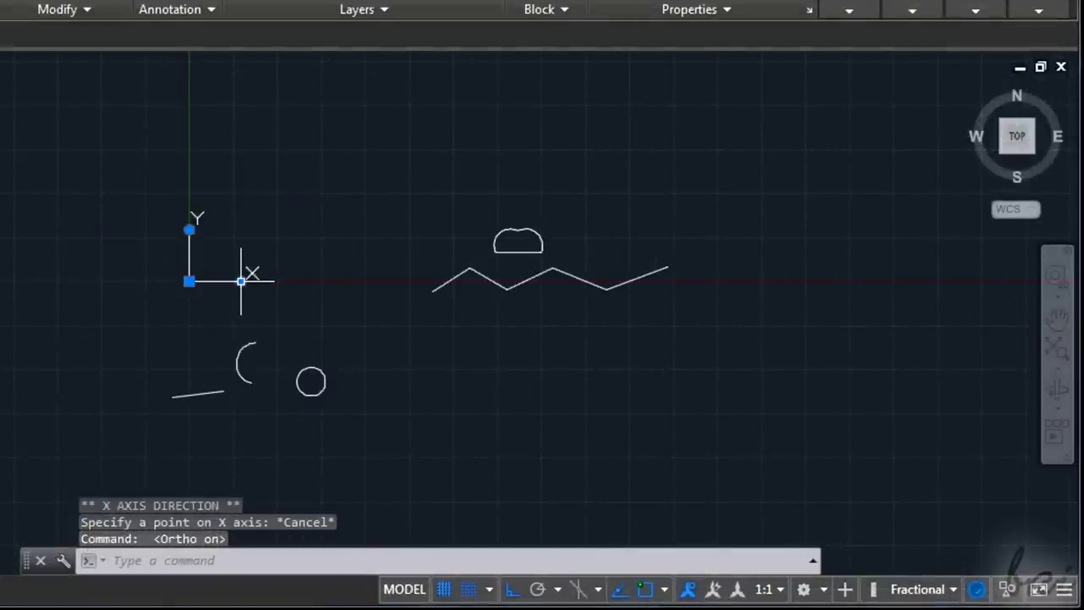
- Redirect the UCS X and Y axes twice, ending with X to the right and Y up
left_click(241, 280)
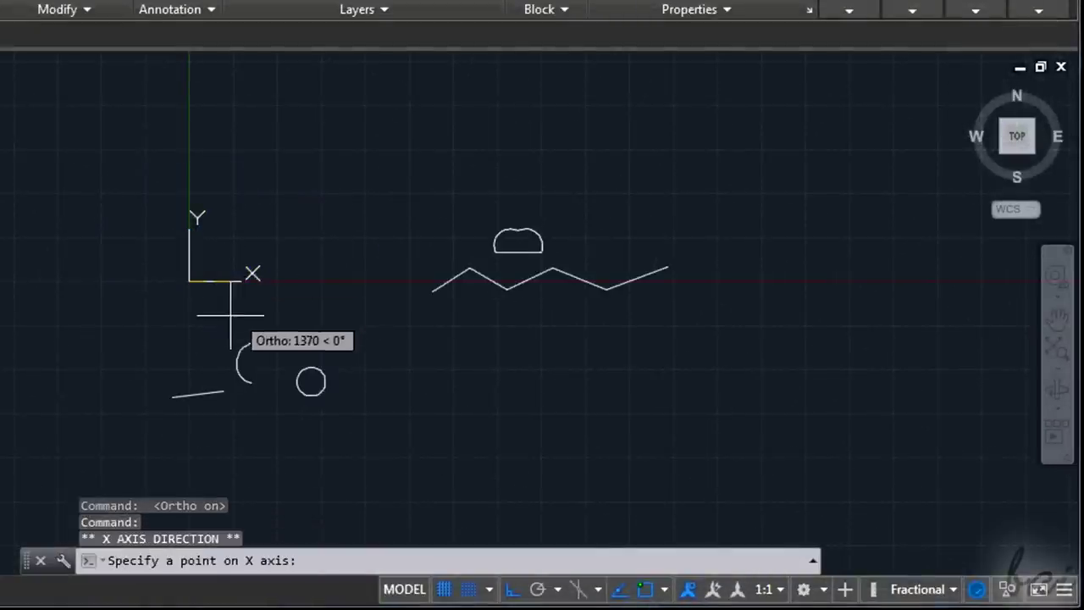
left_click(193, 337)
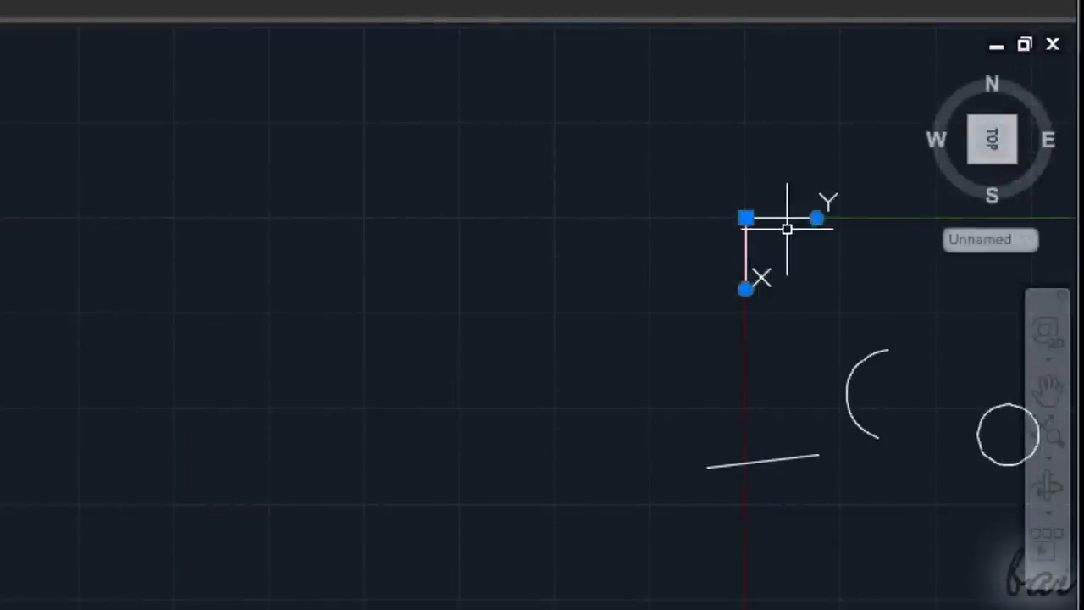
left_click(815, 218)
left_click(754, 127)
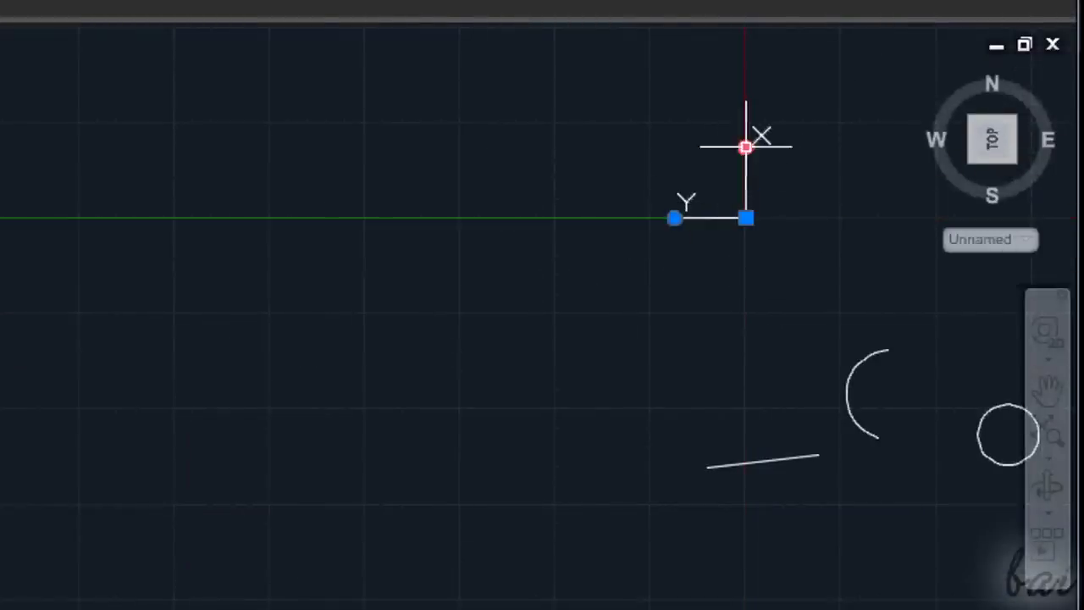
left_click(746, 147)
left_click(831, 207)
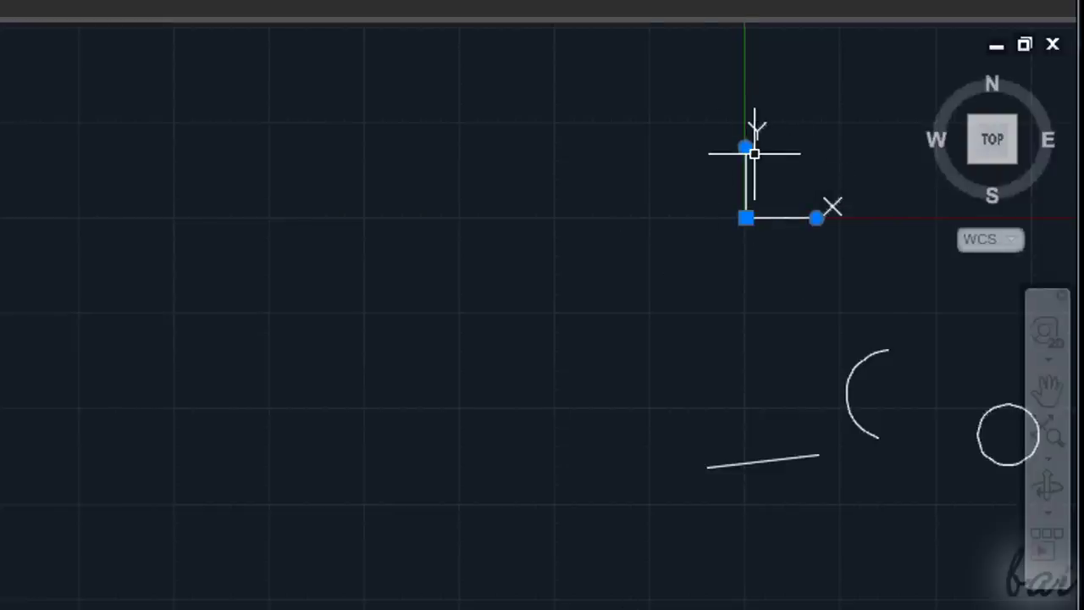
left_click(754, 153)
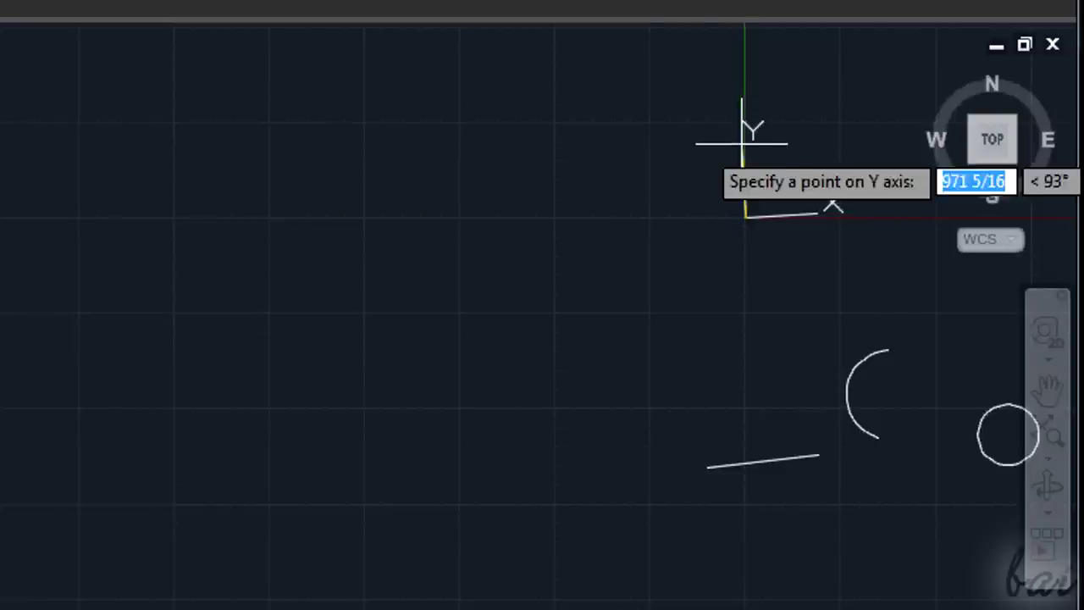
left_click(678, 100)
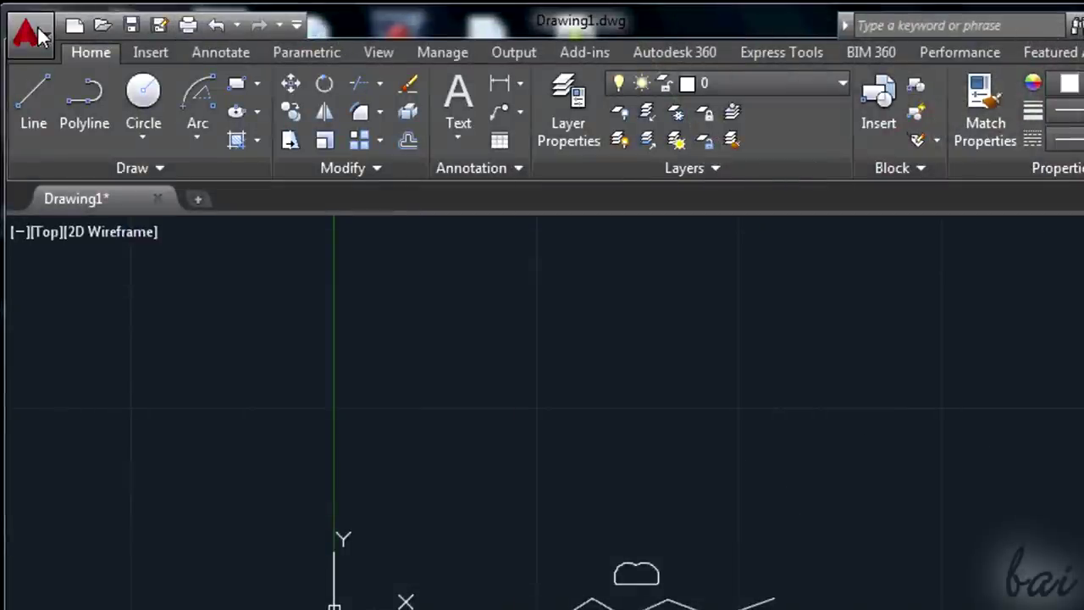
- Save the drawing to the Desktop as Try.dwg with Save As
left_click(28, 33)
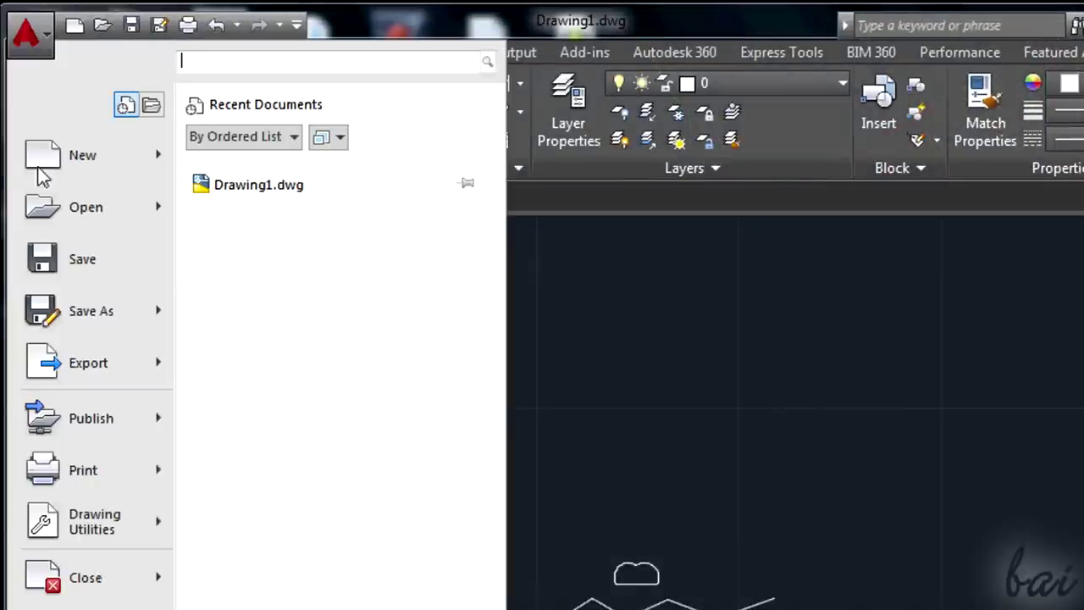
left_click(108, 315)
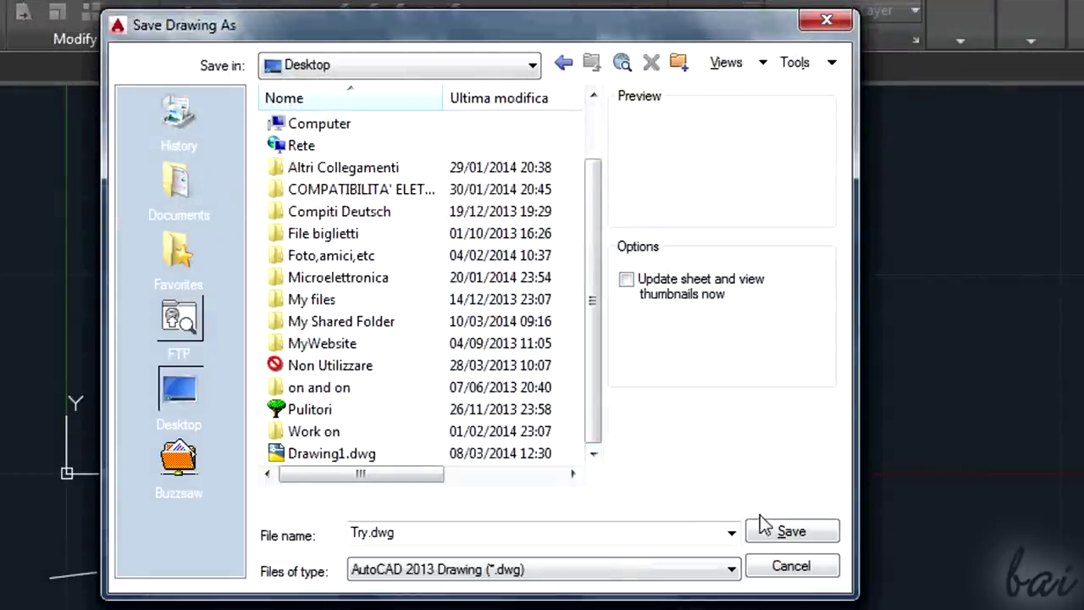
left_click(789, 532)
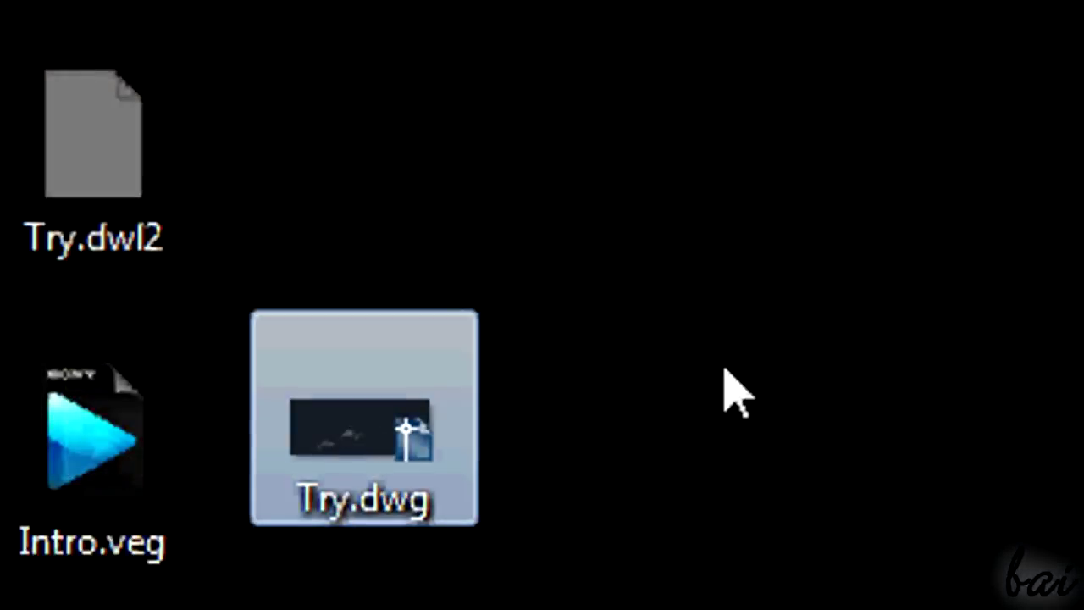
- Clear the desktop selection before reopening Try.dwg
left_click(730, 390)
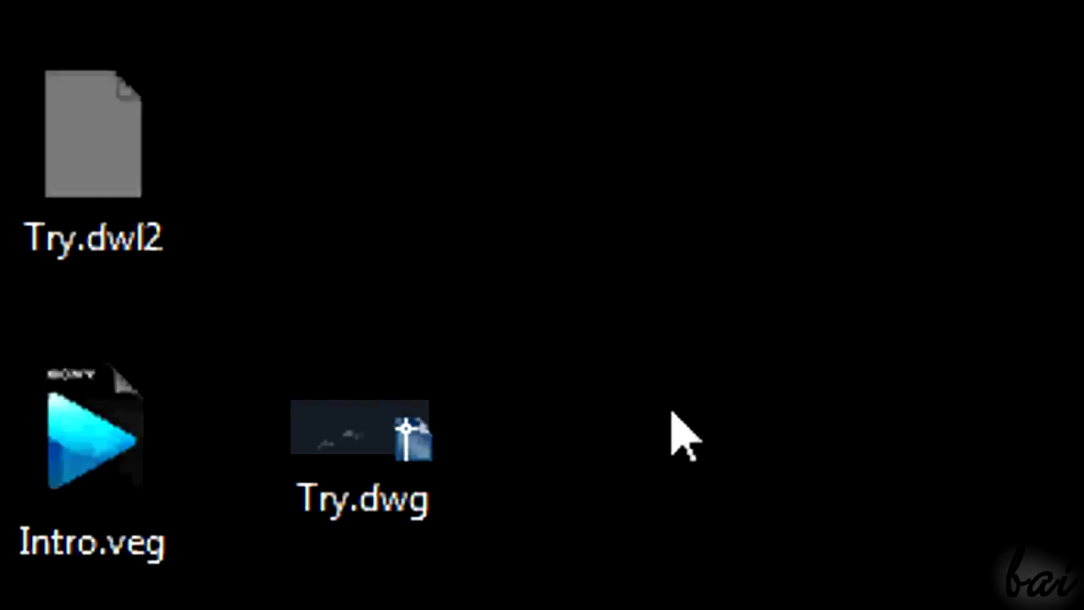